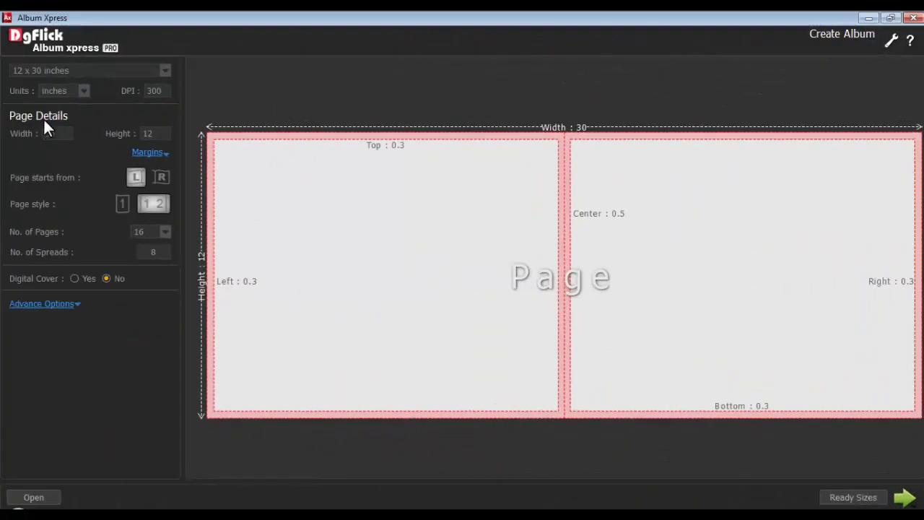
- Enable the digital cover and add a jacket 32 inches wide and 12.5 inches high
{"action": "left_click", "coordinate": [75, 279]}
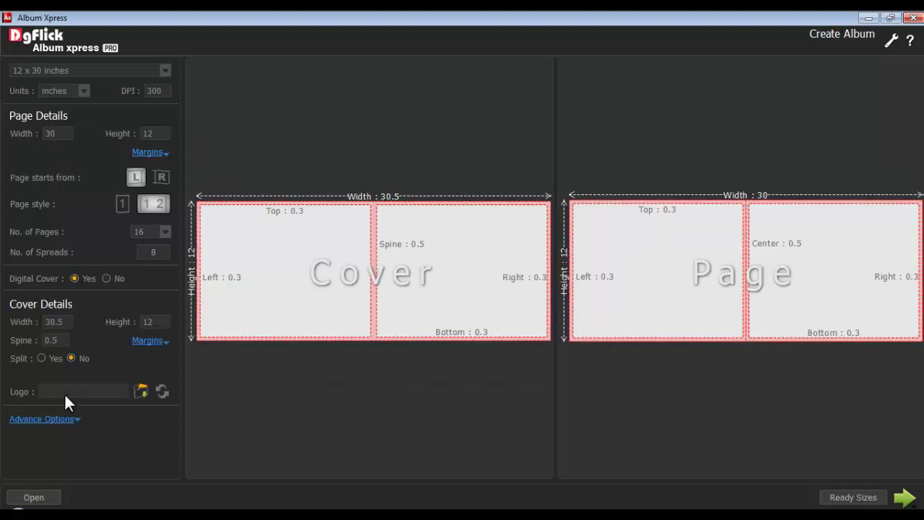
{"action": "left_click", "coordinate": [52, 419]}
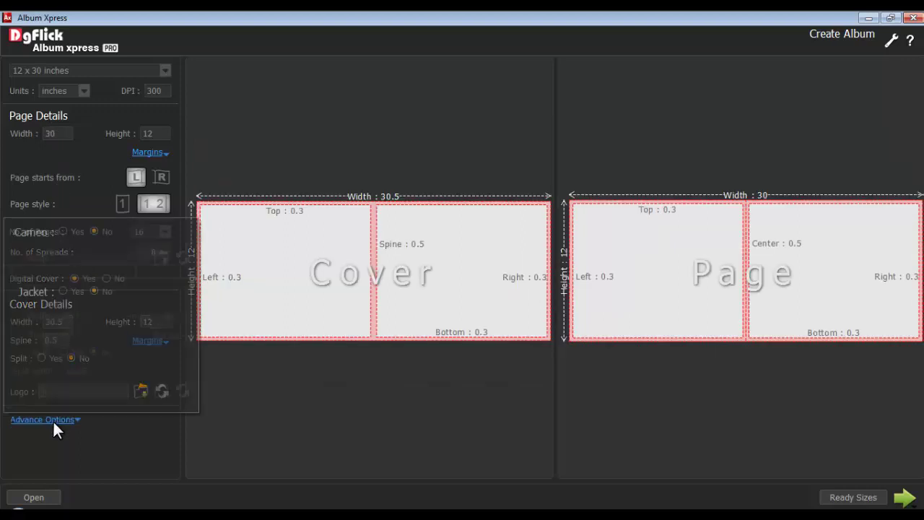
{"action": "left_click", "coordinate": [62, 292]}
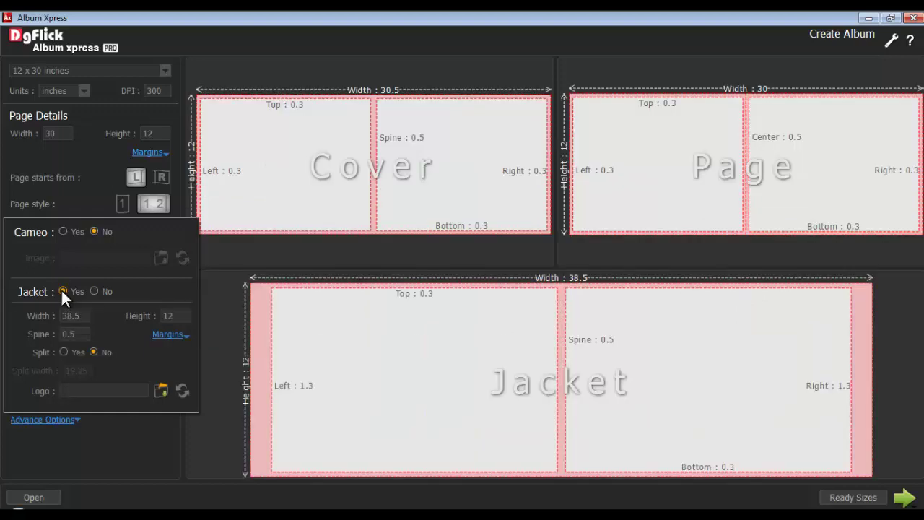
{"action": "double_click", "coordinate": [70, 316]}
{"action": "type", "text": "32"}
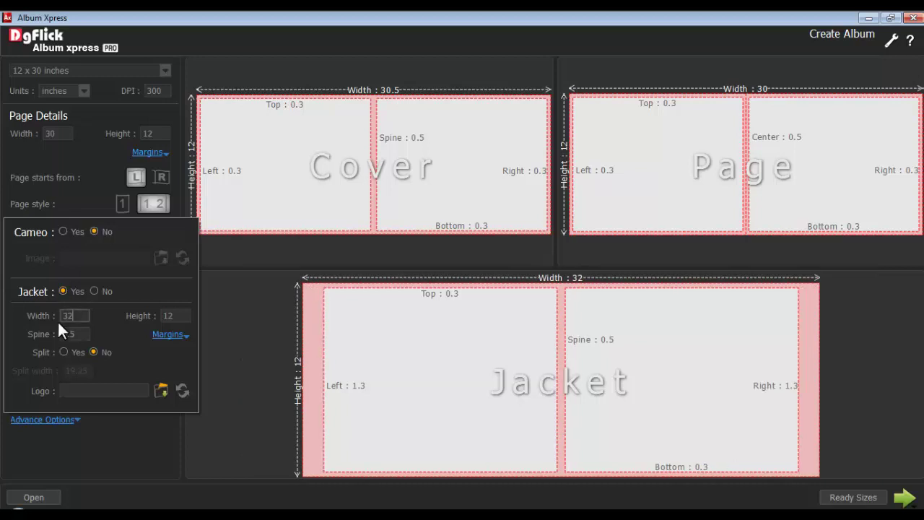
{"action": "key", "text": "Tab"}
{"action": "type", "text": "12.5"}
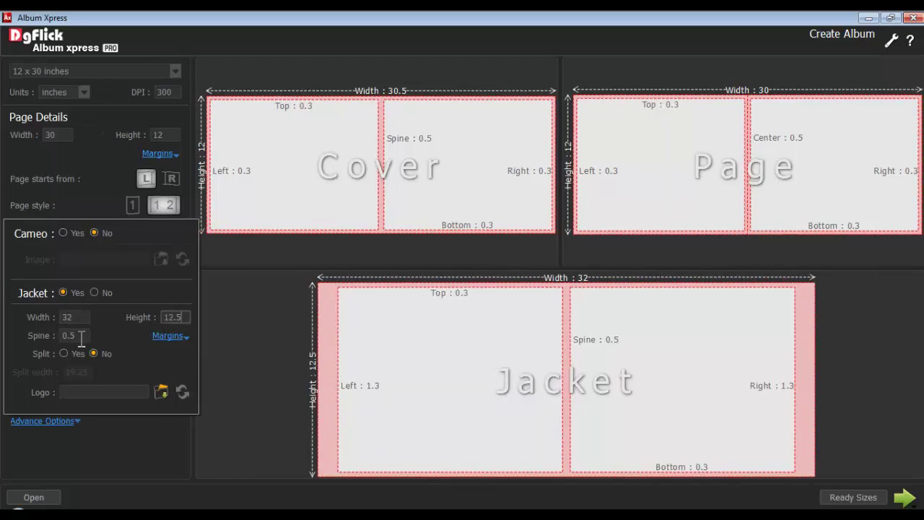
- Examine the jacket's spine value and its left, right, top and bottom margin settings
{"action": "double_click", "coordinate": [83, 336]}
{"action": "left_click", "coordinate": [171, 336]}
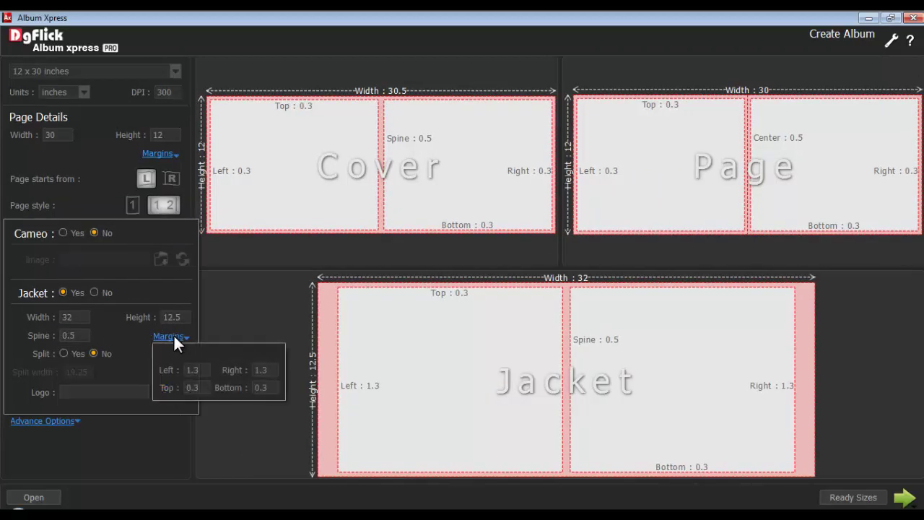
{"action": "double_click", "coordinate": [192, 370]}
{"action": "double_click", "coordinate": [261, 370]}
{"action": "double_click", "coordinate": [191, 388]}
{"action": "double_click", "coordinate": [266, 388]}
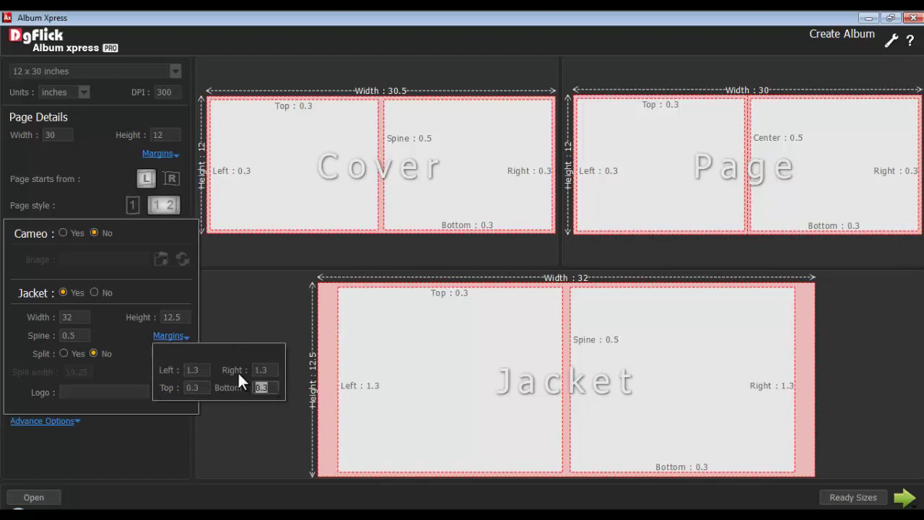
{"action": "left_click", "coordinate": [165, 337]}
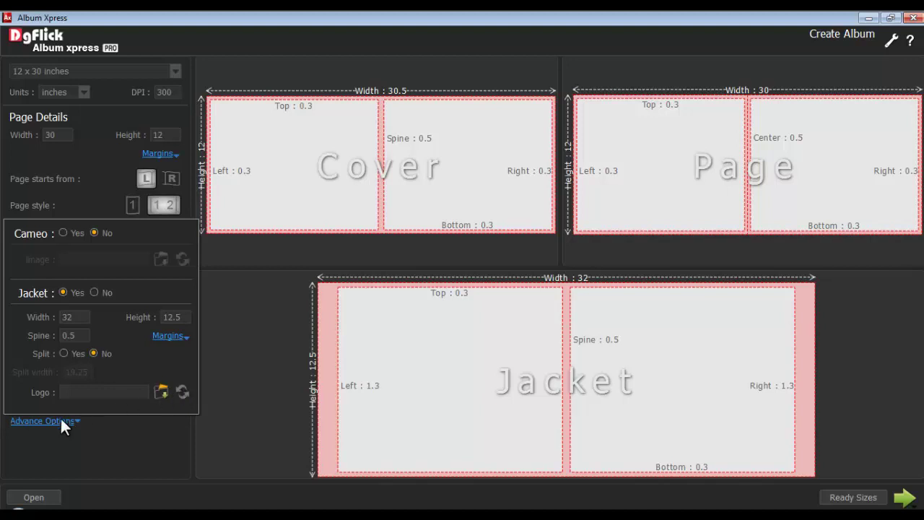
- Create the album MyAlbum-001 in Manual mode and go to its cover
{"action": "left_click", "coordinate": [904, 497]}
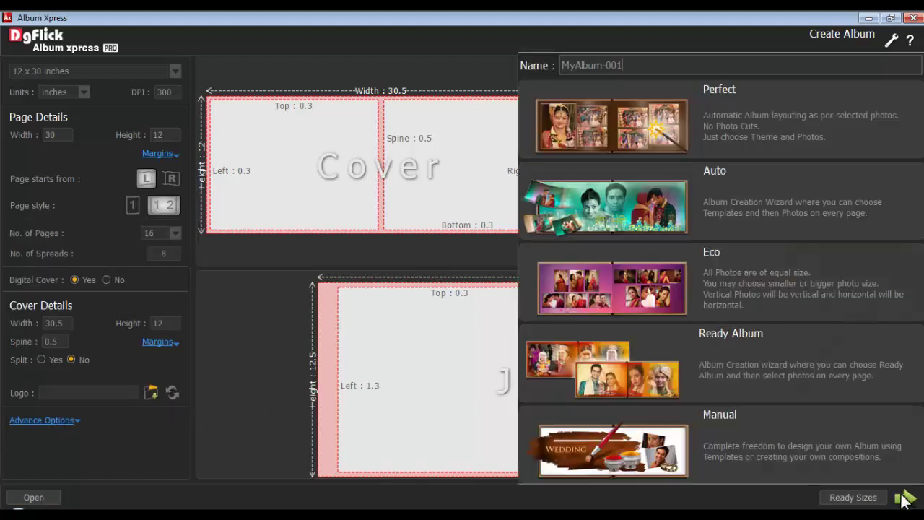
{"action": "left_click", "coordinate": [744, 444]}
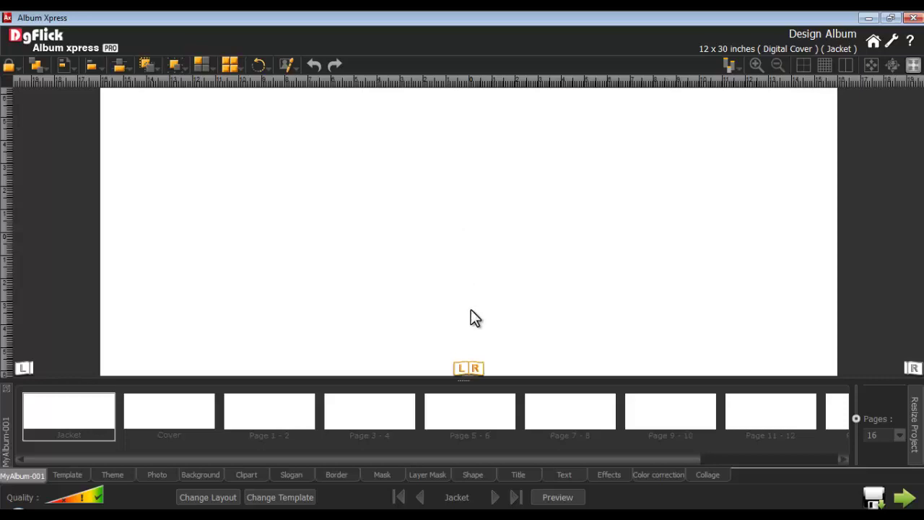
{"action": "left_click", "coordinate": [495, 497]}
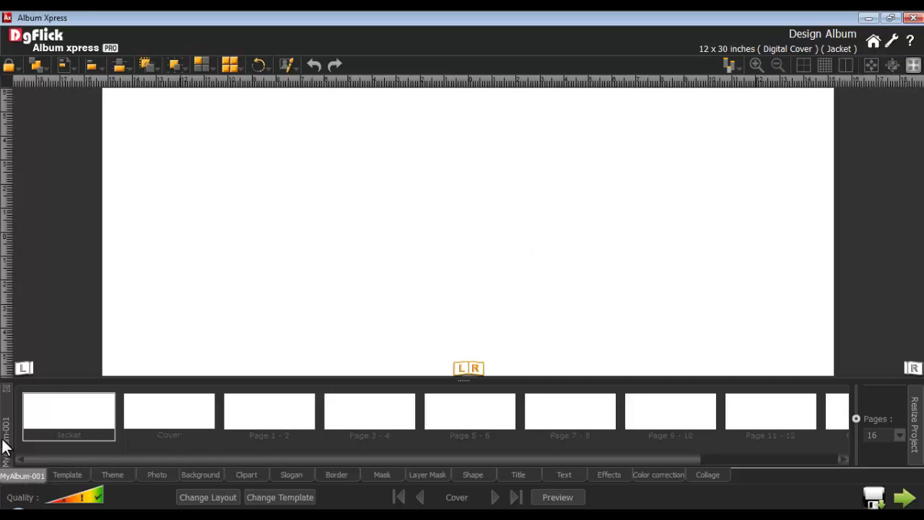
- Dock the MyAlbum-001 page strip vertically beside the canvas and apply the bottom-panel layout in the preferences
{"action": "left_click_drag", "start_coordinate": [6, 446], "coordinate": [17, 233]}
{"action": "left_click", "coordinate": [896, 43]}
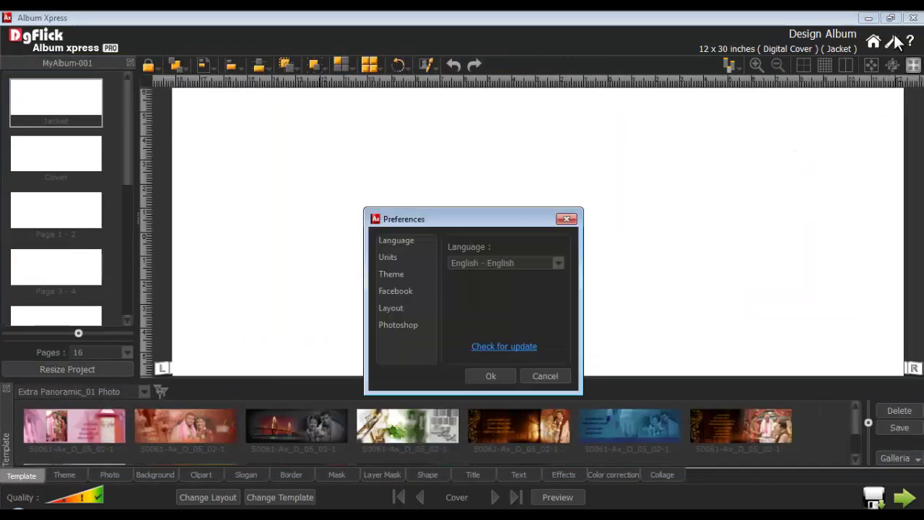
{"action": "left_click", "coordinate": [402, 307]}
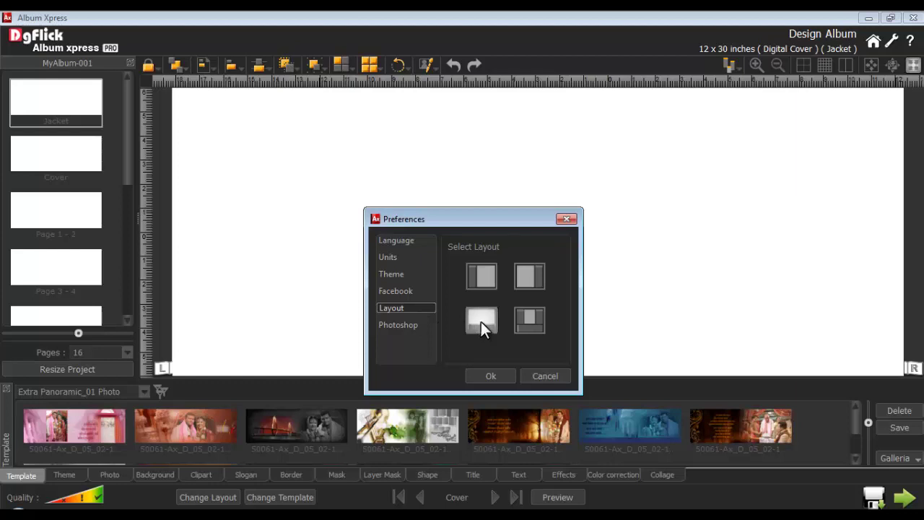
{"action": "left_click", "coordinate": [489, 375]}
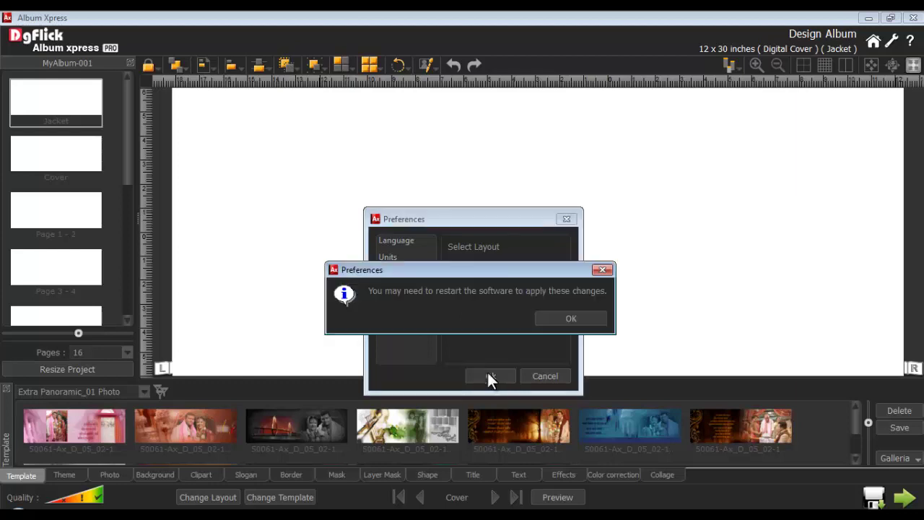
{"action": "left_click", "coordinate": [567, 320]}
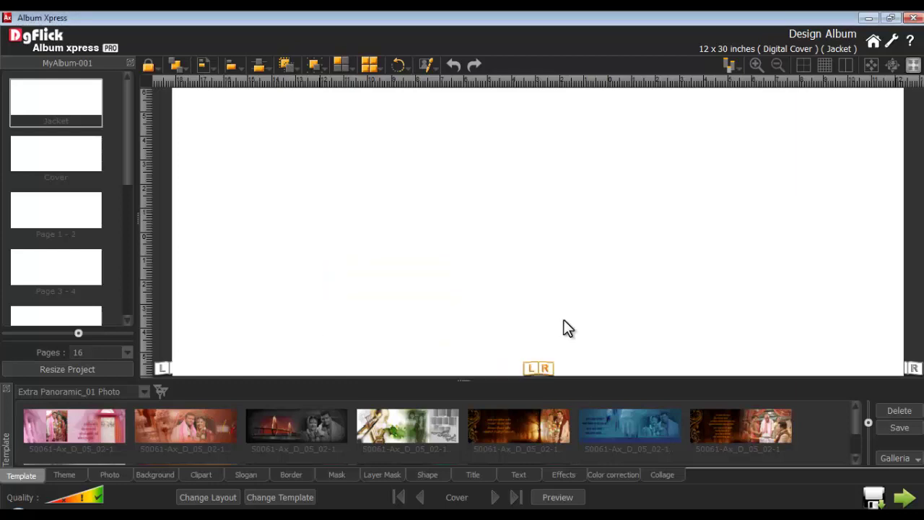
- Hide the MyAlbum-001 page strip and expand the canvas to full view
{"action": "left_click", "coordinate": [734, 68]}
{"action": "left_click", "coordinate": [730, 82]}
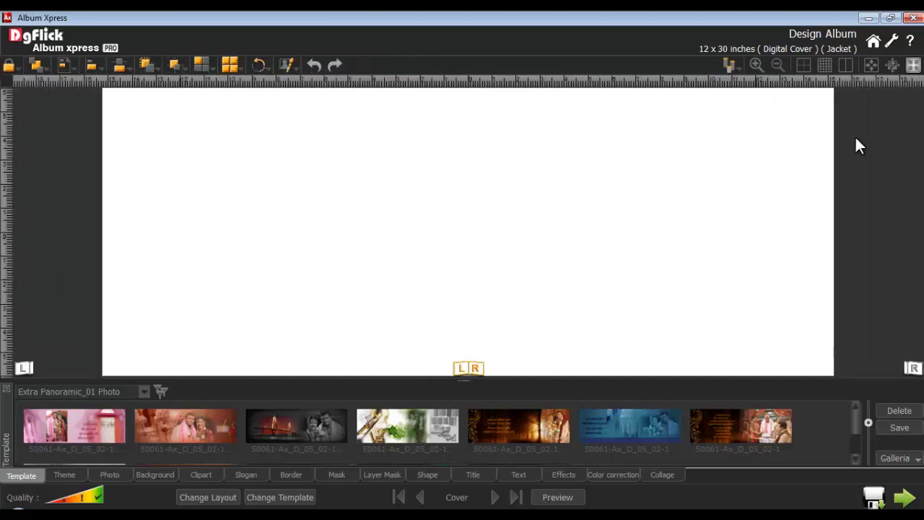
{"action": "left_click", "coordinate": [914, 65]}
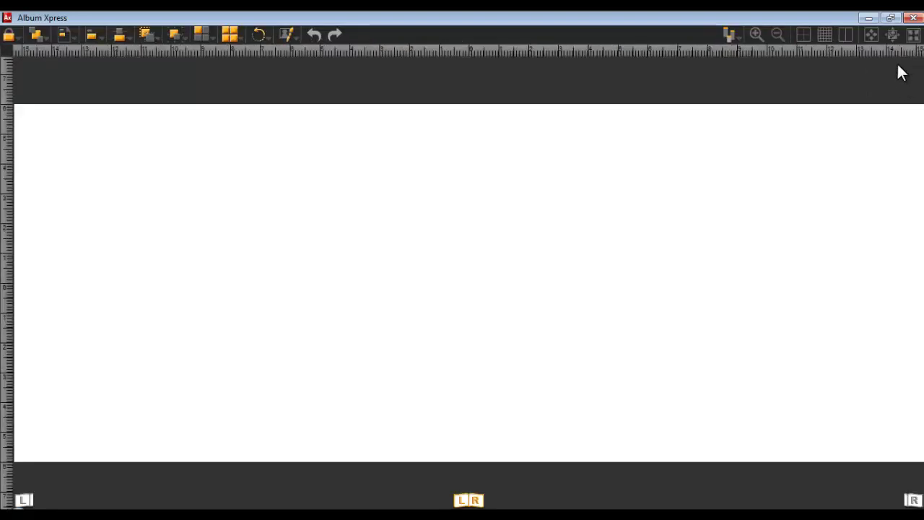
- Show the MyAlbum-001 and Template panels in the full canvas view
{"action": "left_click", "coordinate": [730, 34]}
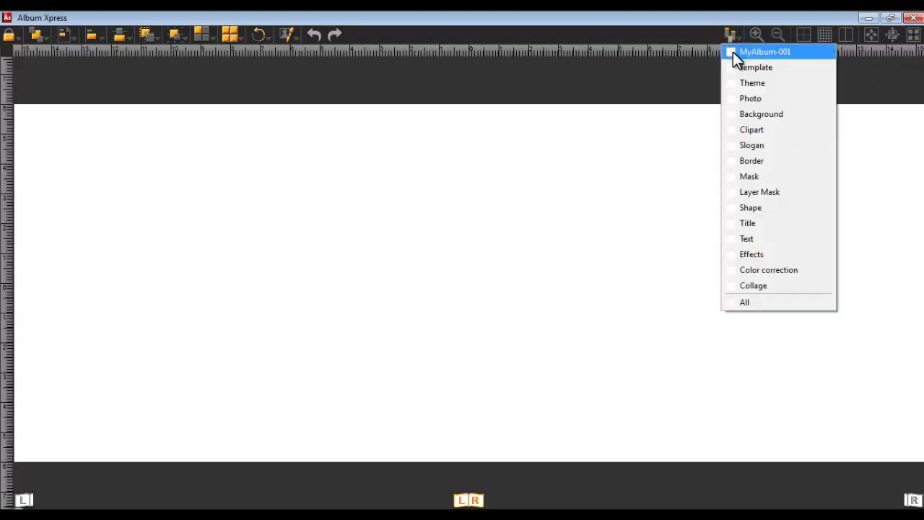
{"action": "left_click", "coordinate": [733, 52]}
{"action": "left_click", "coordinate": [730, 67]}
{"action": "left_click", "coordinate": [730, 35]}
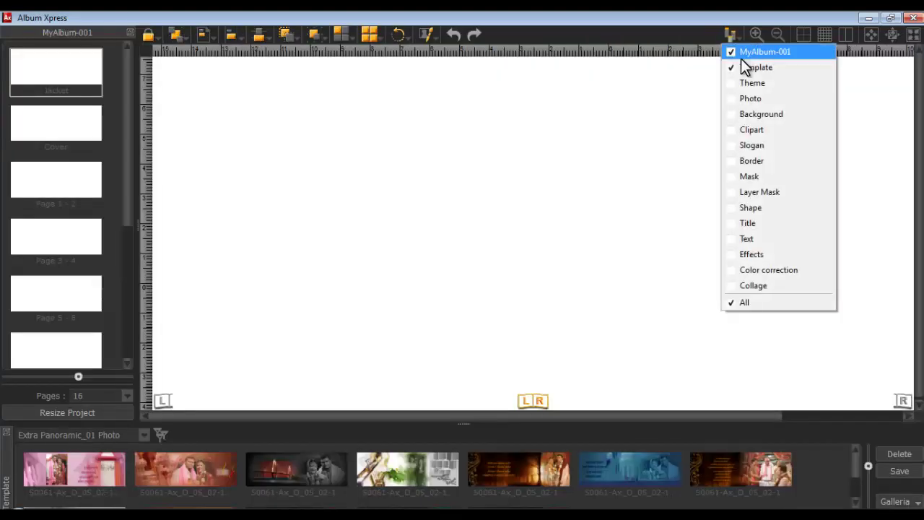
{"action": "left_click", "coordinate": [729, 67]}
- Leave the full canvas view and dock the MyAlbum-001 page strip horizontally below the canvas
{"action": "left_click", "coordinate": [913, 34]}
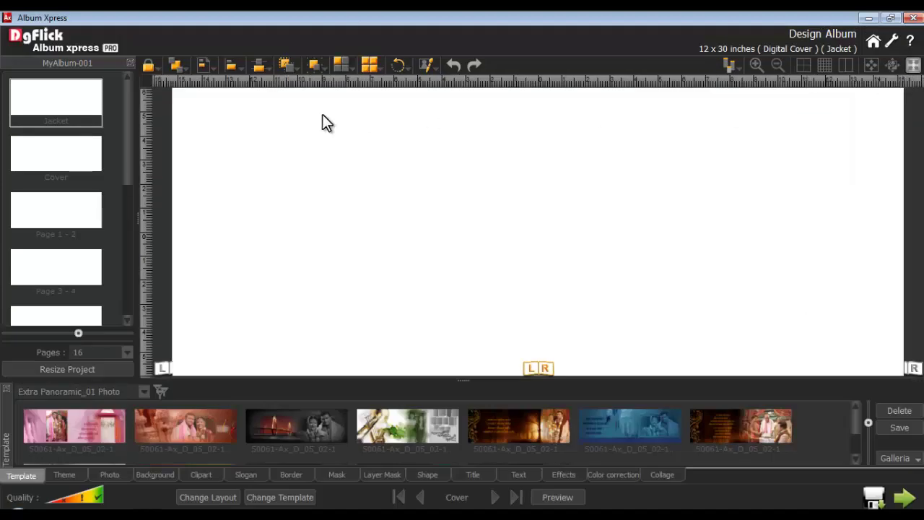
{"action": "left_click_drag", "start_coordinate": [79, 62], "coordinate": [177, 386]}
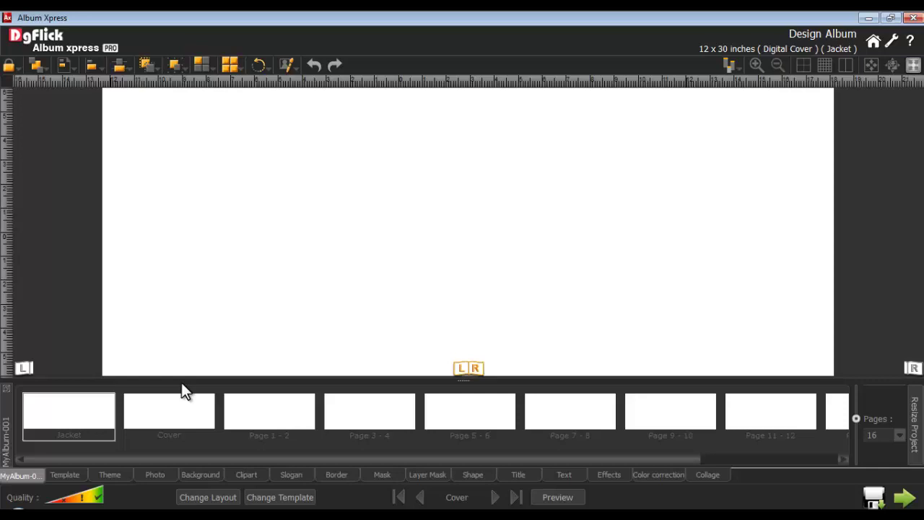
- Enlarge the thumbnails of the photos in the Indian Wedding 11 folder and view the sorting options
{"action": "left_click", "coordinate": [156, 475]}
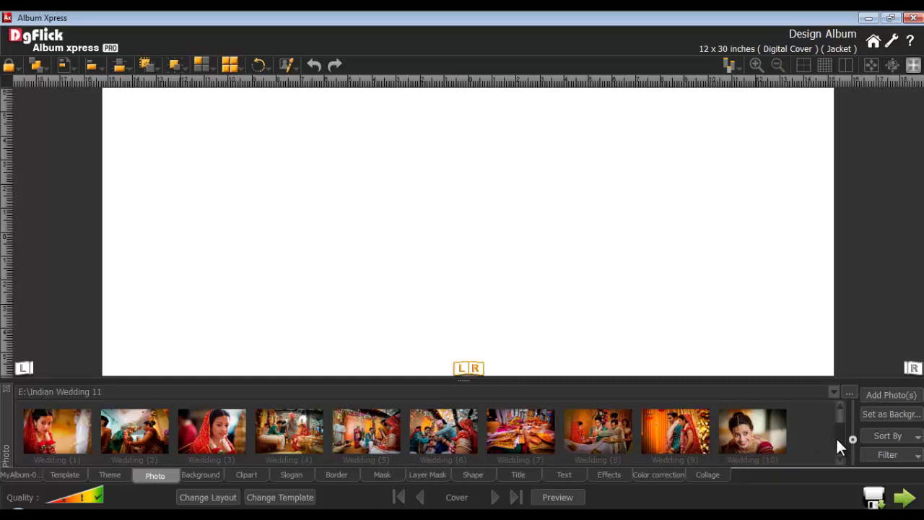
{"action": "left_click_drag", "start_coordinate": [852, 438], "coordinate": [853, 428]}
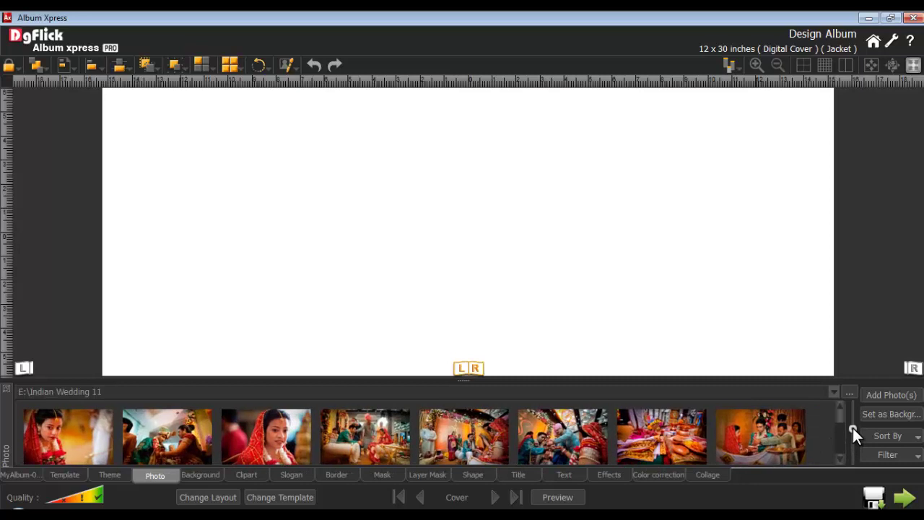
{"action": "left_click", "coordinate": [890, 436]}
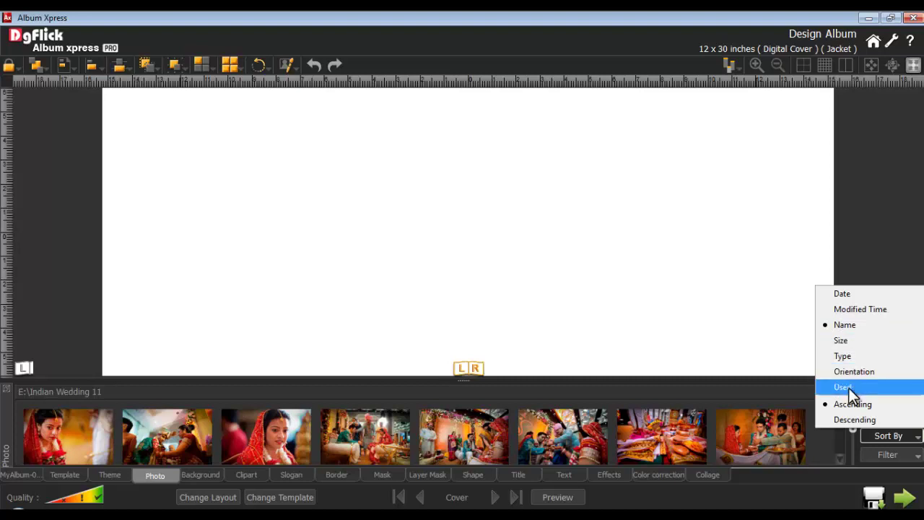
{"action": "left_click", "coordinate": [895, 437]}
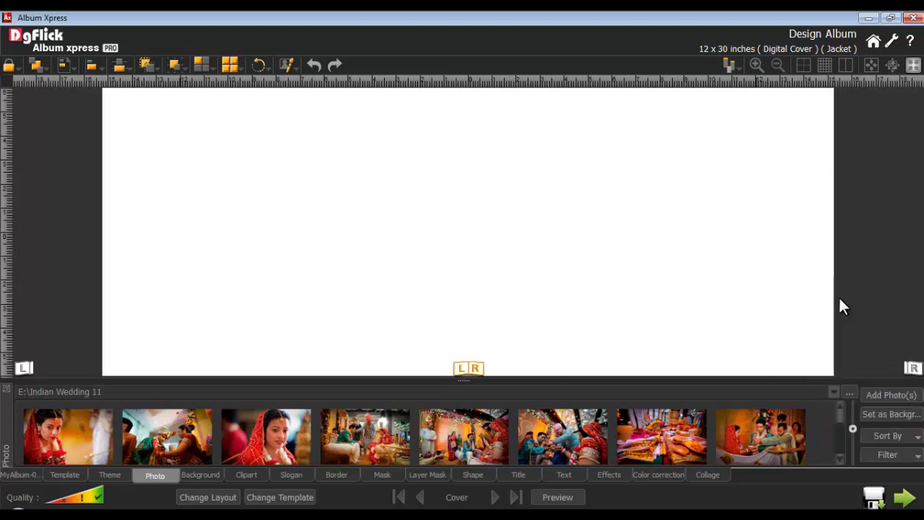
- Display the dividing line at the middle of the spread and hide it again
{"action": "left_click", "coordinate": [847, 64]}
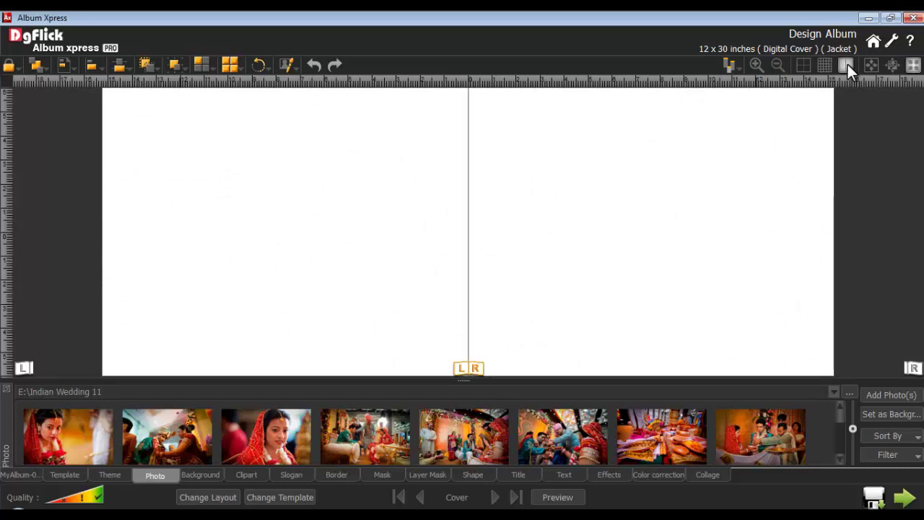
{"action": "left_click", "coordinate": [847, 63]}
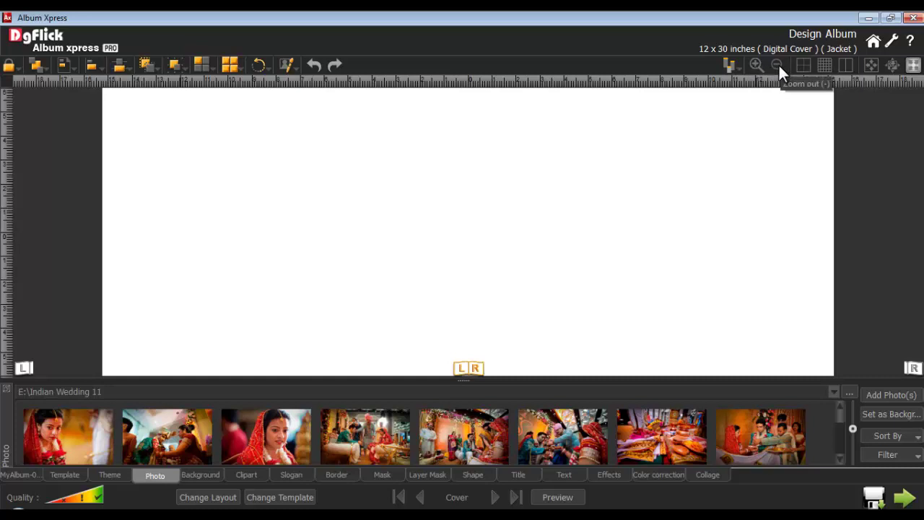
- Add the wedding photo of the couple seated by the ceremonial fire to the spread
{"action": "left_click_drag", "start_coordinate": [842, 407], "coordinate": [842, 432]}
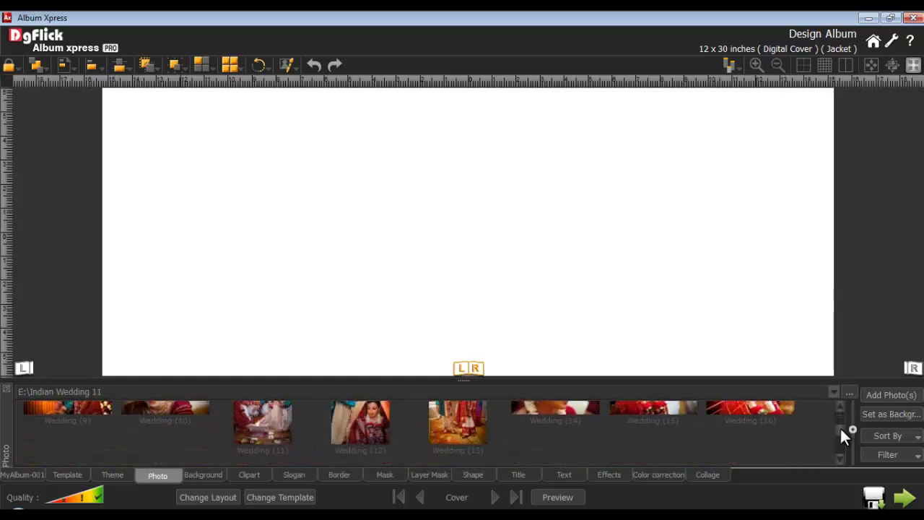
{"action": "double_click", "coordinate": [672, 439]}
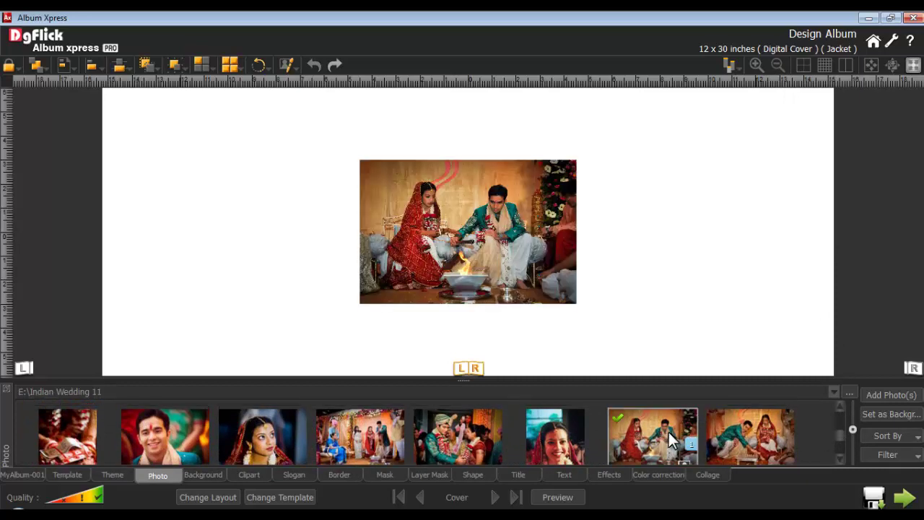
- Apply the dark brown background from the Pattern category and turn off Fit to size
{"action": "left_click", "coordinate": [214, 477]}
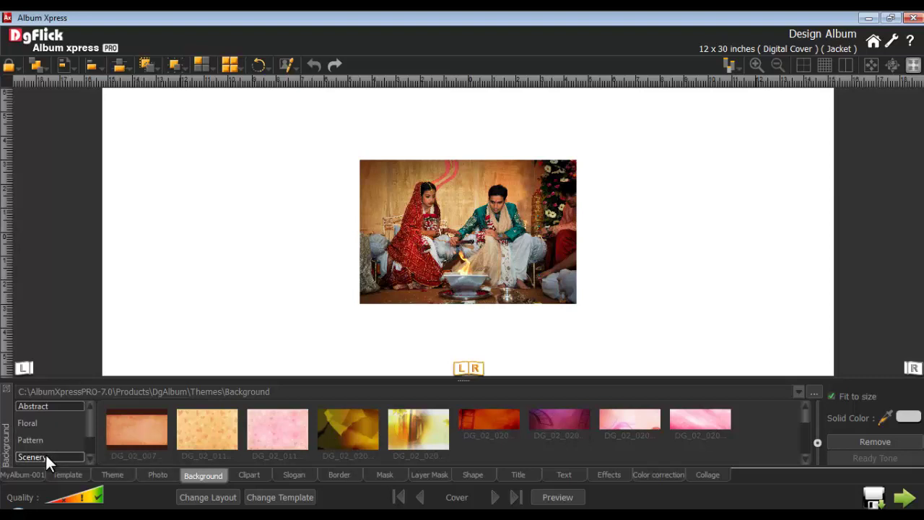
{"action": "left_click", "coordinate": [39, 424]}
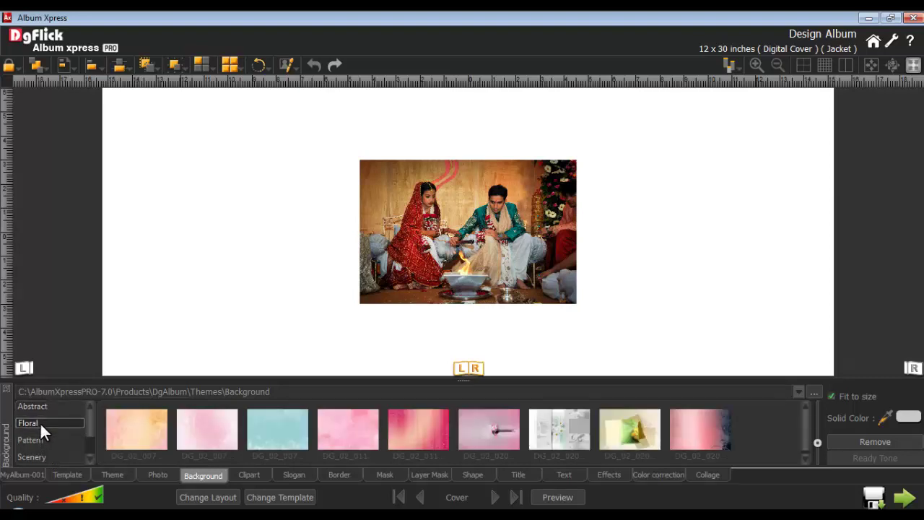
{"action": "left_click", "coordinate": [36, 442]}
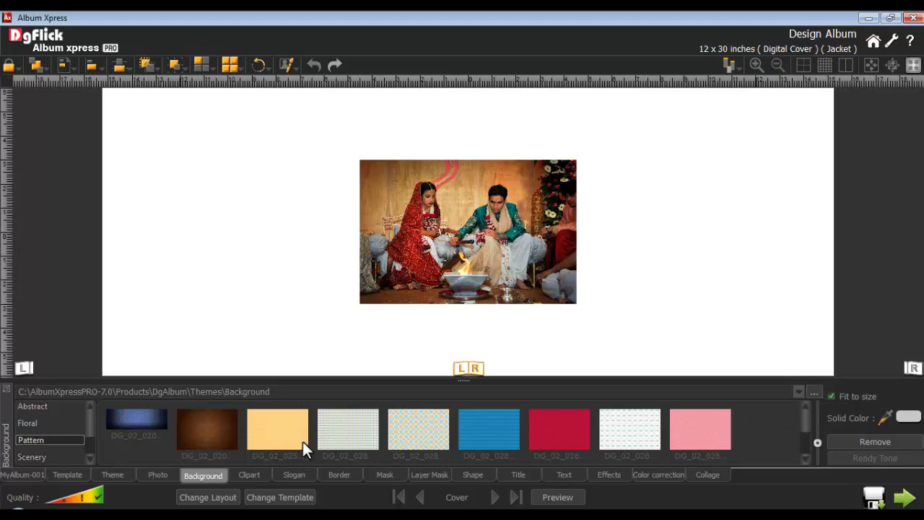
{"action": "left_click", "coordinate": [211, 433]}
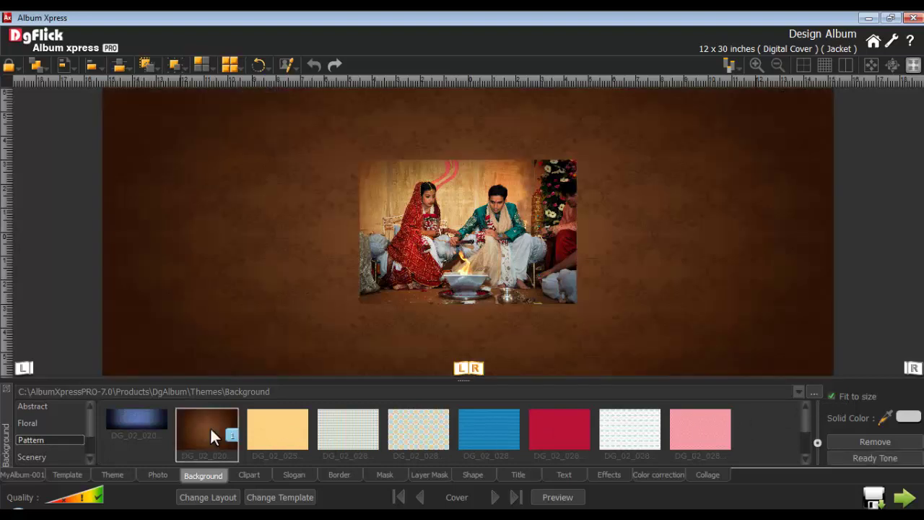
{"action": "left_click", "coordinate": [832, 396]}
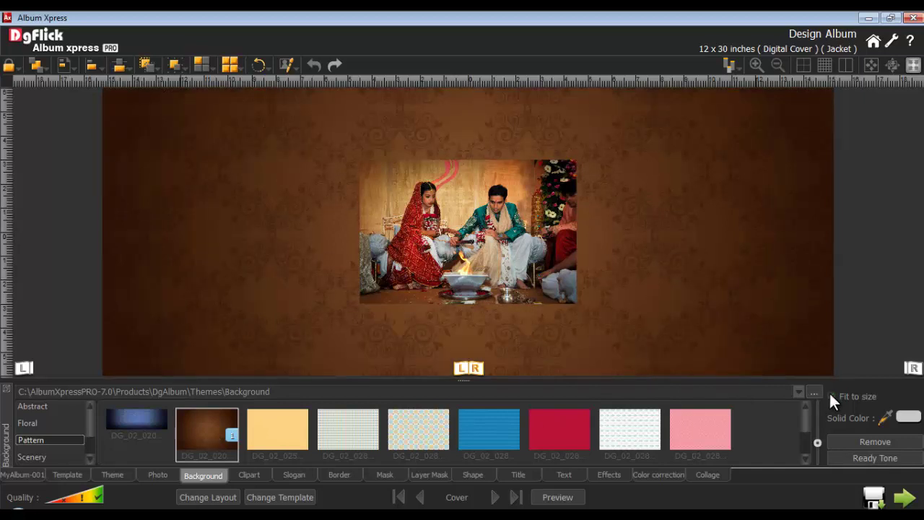
- View the ready tones and the solid colour choices available for the spread's background
{"action": "left_click", "coordinate": [872, 458]}
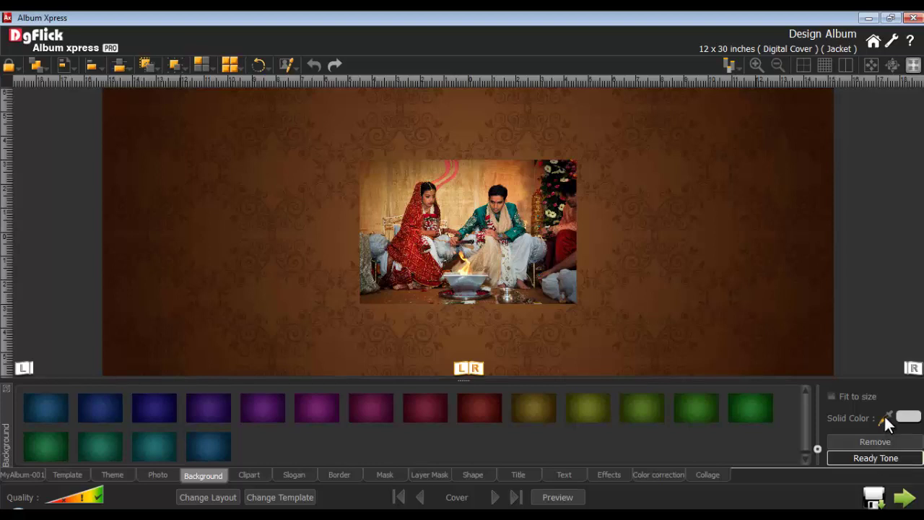
{"action": "left_click", "coordinate": [903, 416]}
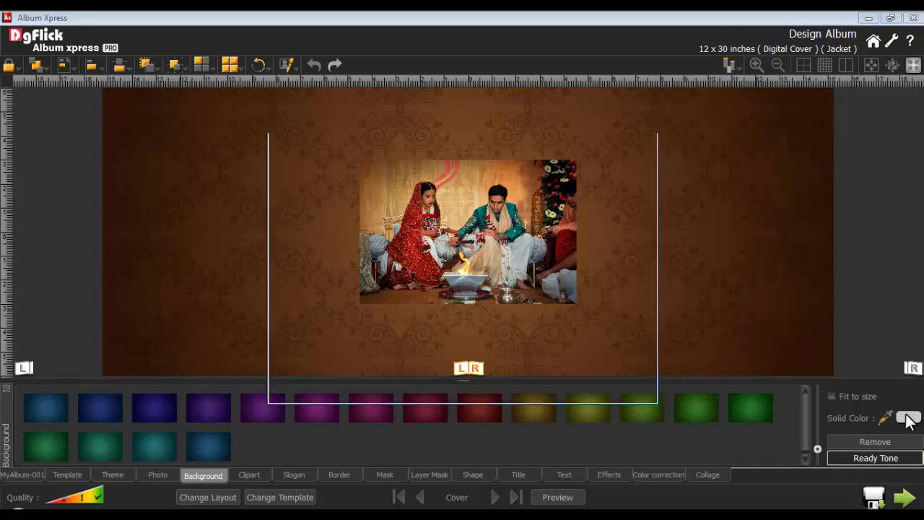
{"action": "left_click", "coordinate": [609, 388]}
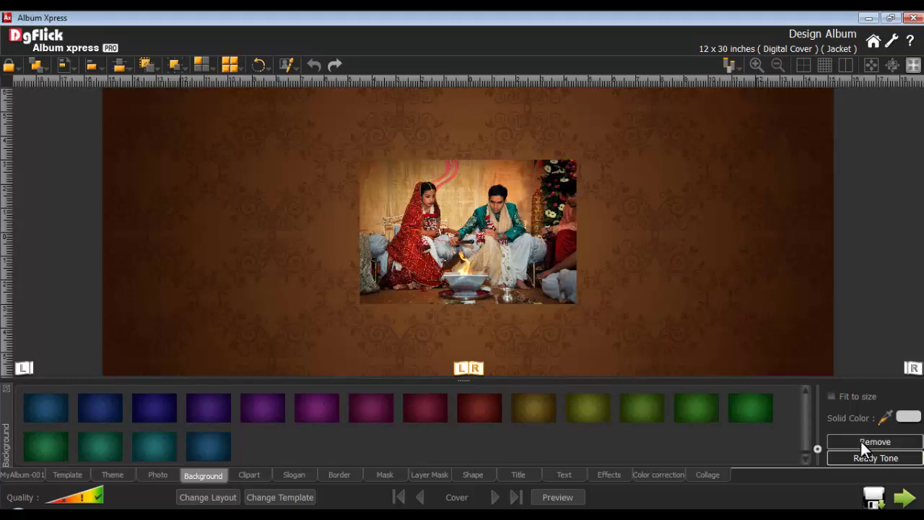
- Remove the background from the spread and reapply the dark brown pattern background
{"action": "left_click", "coordinate": [863, 444]}
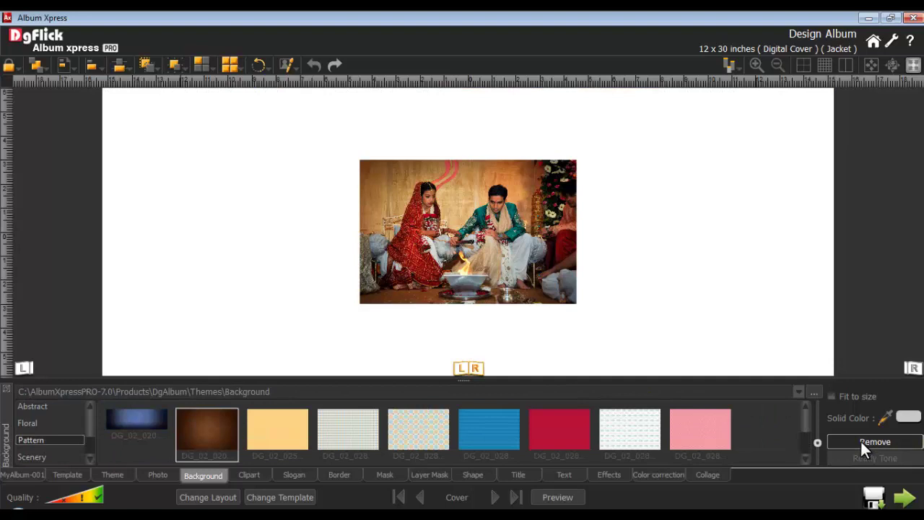
{"action": "left_click", "coordinate": [207, 431]}
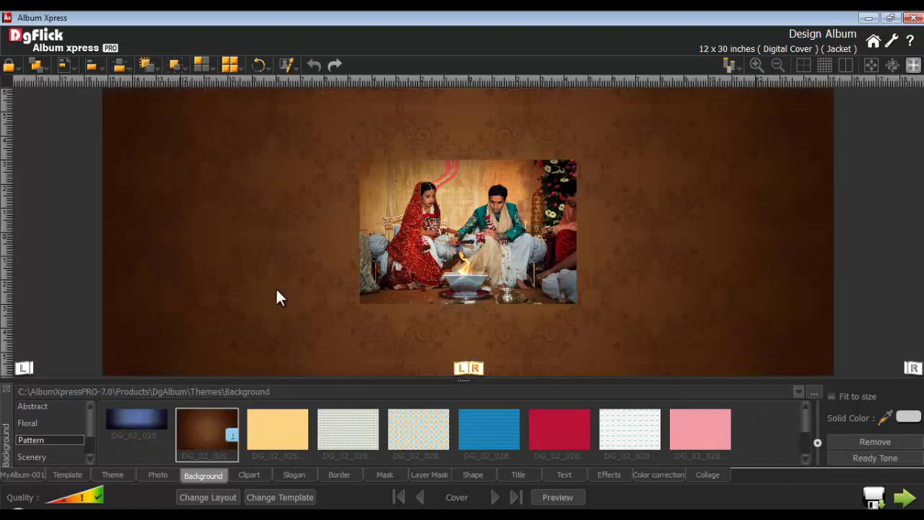
- Place a horizontal guide near the spread's upper edge and a vertical guide right of its centre, crossing at the photo's intended corner
{"action": "left_click", "coordinate": [388, 84]}
{"action": "left_click", "coordinate": [7, 193]}
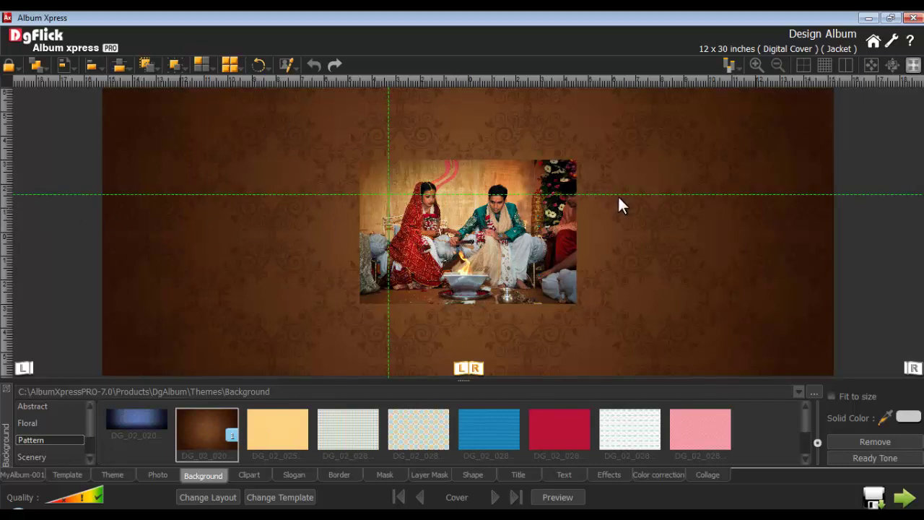
{"action": "left_click_drag", "start_coordinate": [618, 195], "coordinate": [621, 119]}
{"action": "left_click_drag", "start_coordinate": [390, 145], "coordinate": [545, 191]}
{"action": "left_click", "coordinate": [544, 193]}
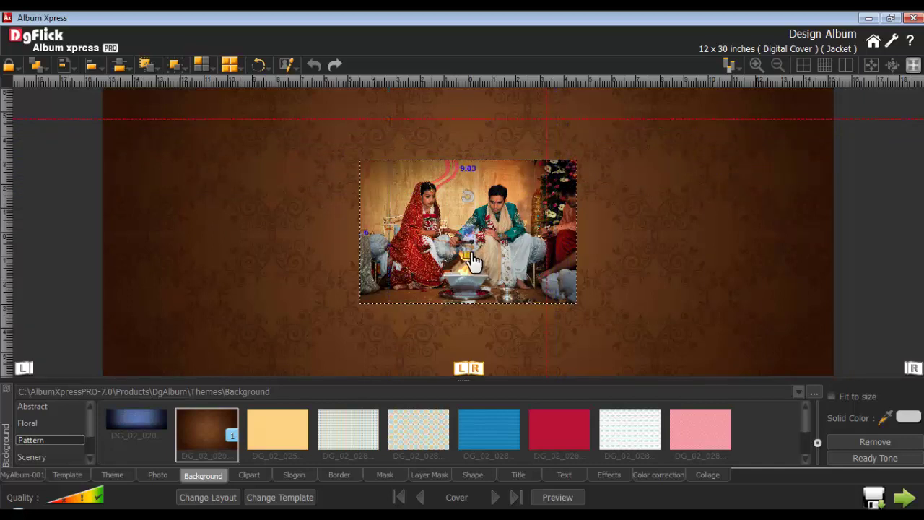
- Fit the wedding photo's upper-left corner to the guide intersection and enlarge it to about 10.5 x 7 inches
{"action": "left_click_drag", "start_coordinate": [354, 306], "coordinate": [330, 324]}
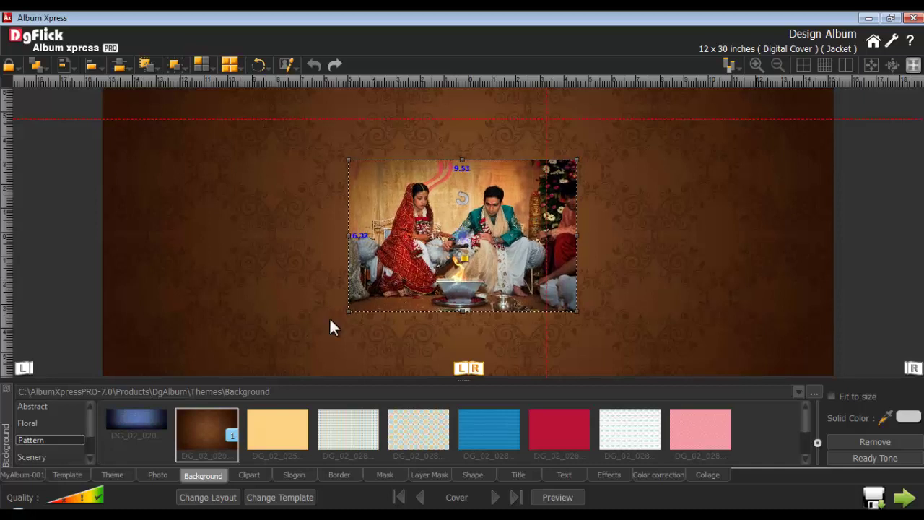
{"action": "left_click_drag", "start_coordinate": [396, 250], "coordinate": [595, 211]}
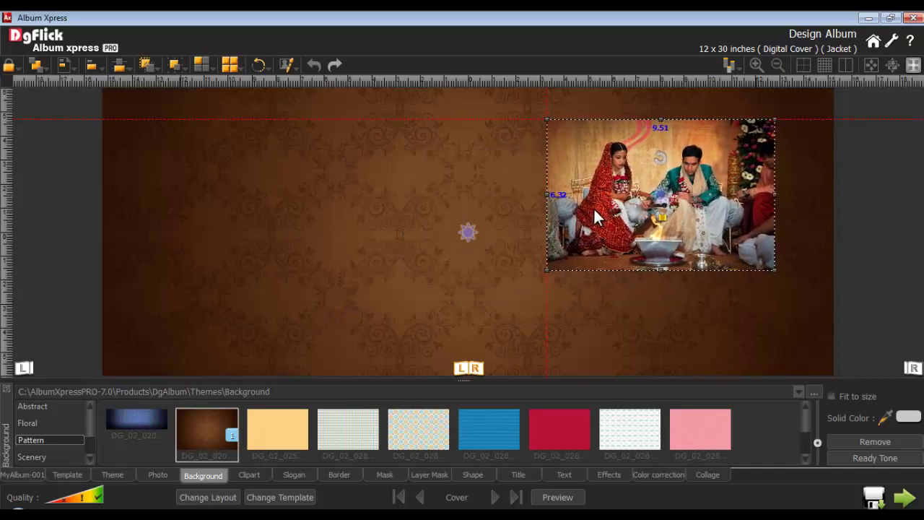
{"action": "left_click_drag", "start_coordinate": [775, 270], "coordinate": [816, 312]}
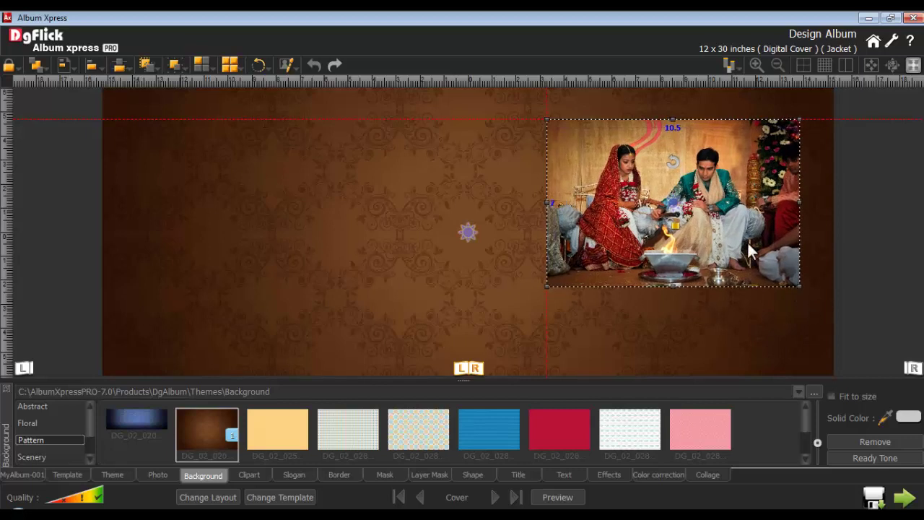
- Enlarge the image inside its frame so the seated couple fills more of the photo
{"action": "scroll", "coordinate": [672, 203], "scroll_direction": "up", "scroll_amount": 3}
{"action": "scroll", "coordinate": [672, 202], "scroll_direction": "up", "scroll_amount": 2}
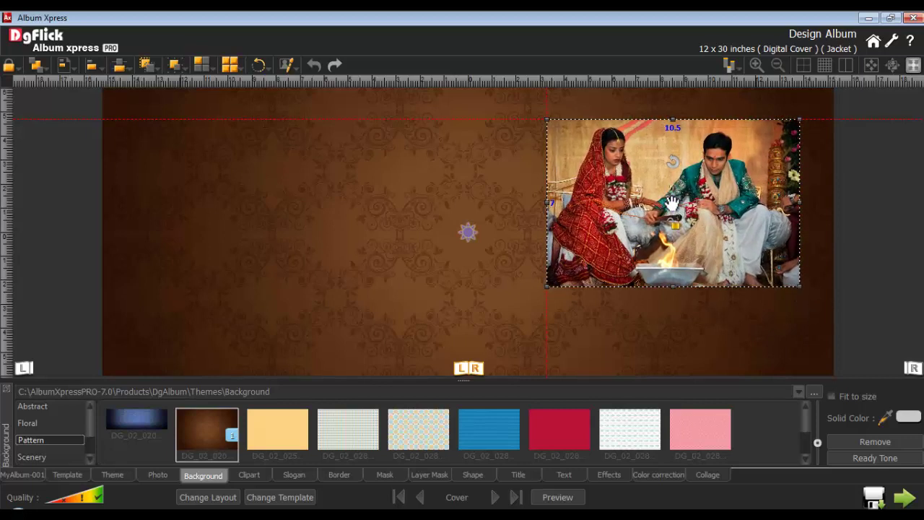
{"action": "scroll", "coordinate": [673, 210], "scroll_direction": "up", "scroll_amount": 3}
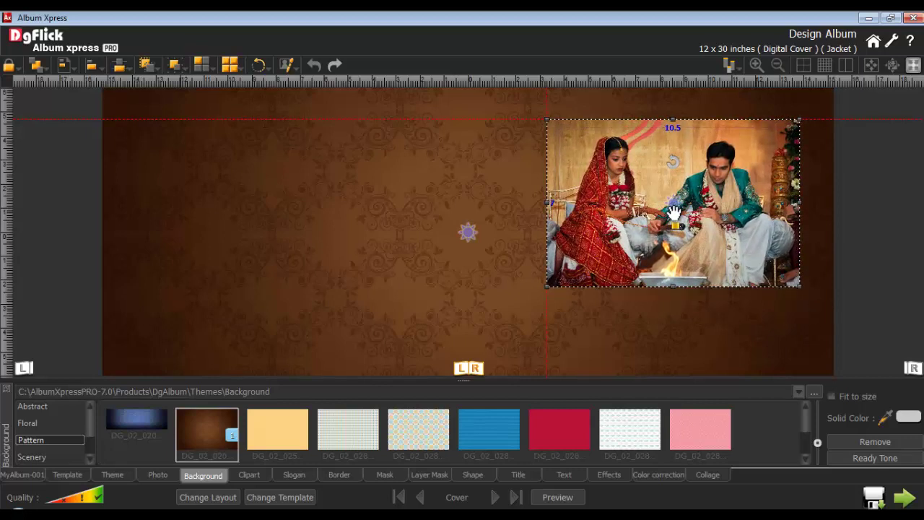
- Delete the horizontal and vertical guides from the spread
{"action": "left_click", "coordinate": [520, 118]}
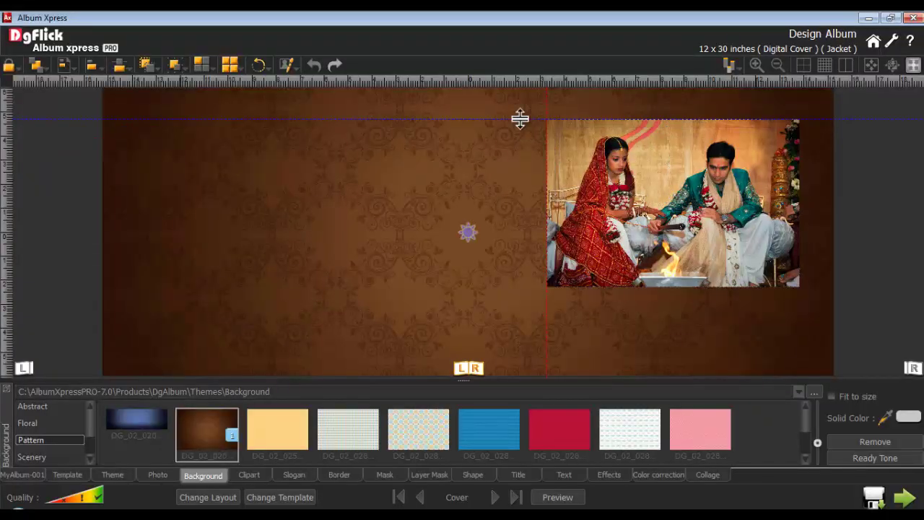
{"action": "key", "text": "Delete"}
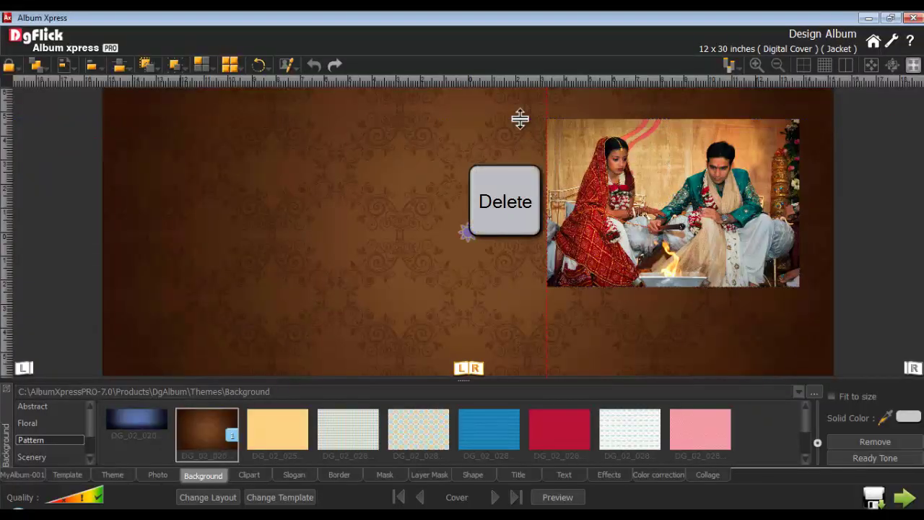
{"action": "left_click", "coordinate": [544, 99]}
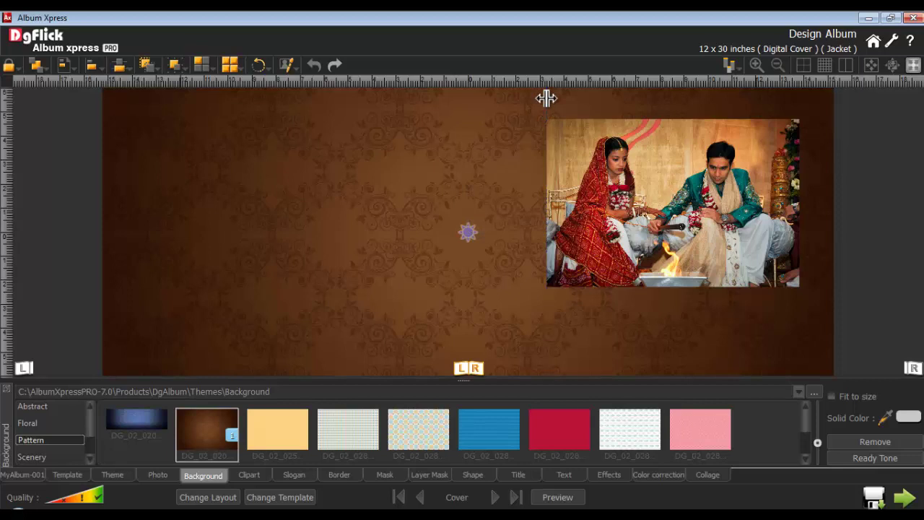
- Browse the border categories and apply a gold DG_04_023 border from the Traditional category to the wedding photo
{"action": "left_click", "coordinate": [341, 475]}
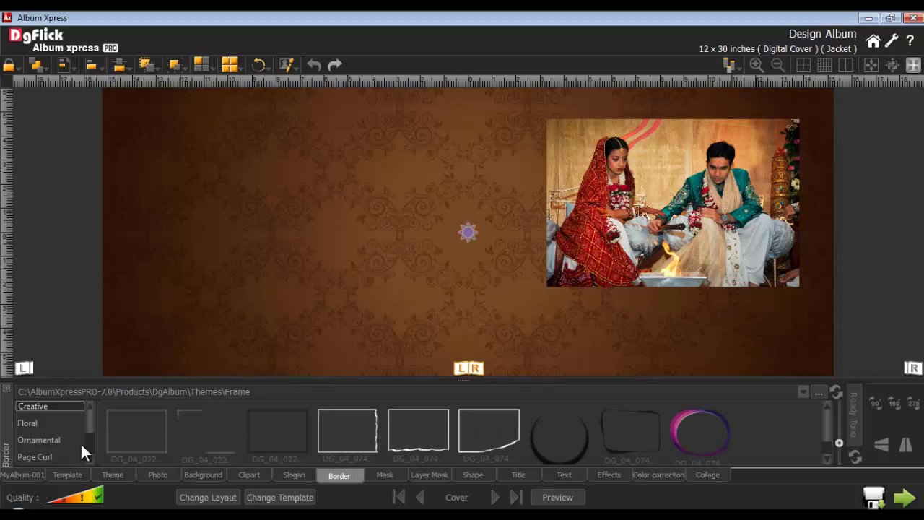
{"action": "left_click", "coordinate": [28, 422]}
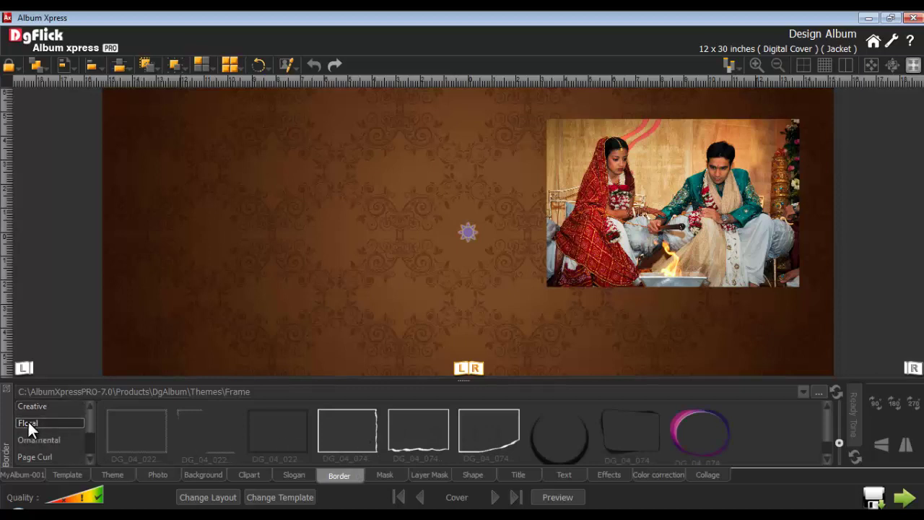
{"action": "left_click", "coordinate": [31, 437]}
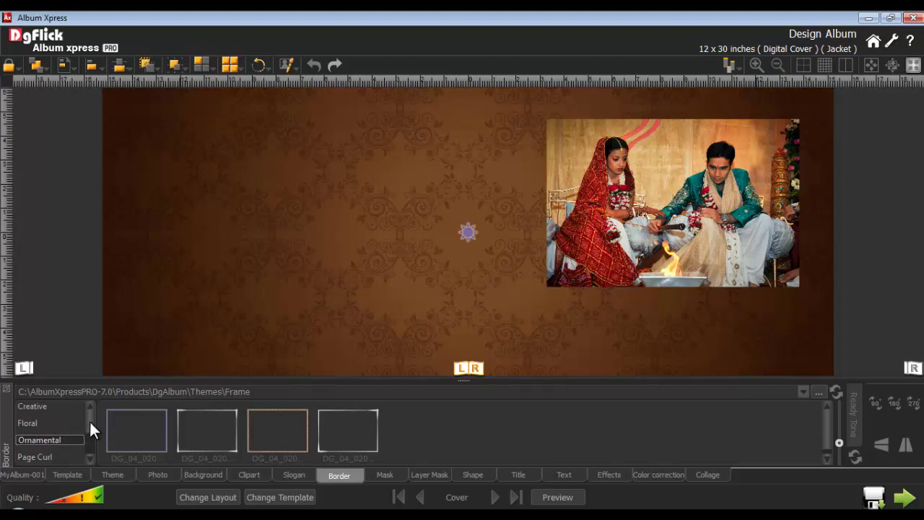
{"action": "left_click_drag", "start_coordinate": [89, 419], "coordinate": [88, 437]}
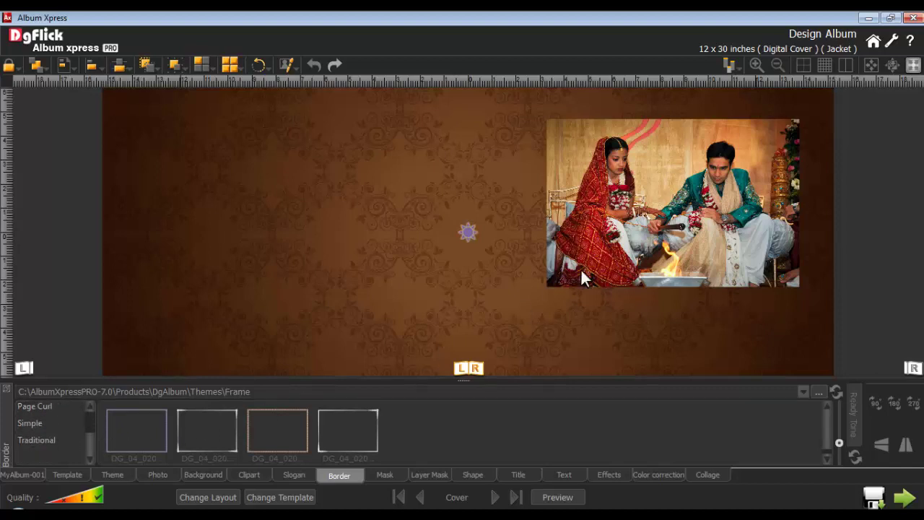
{"action": "left_click", "coordinate": [626, 228]}
{"action": "left_click", "coordinate": [36, 439]}
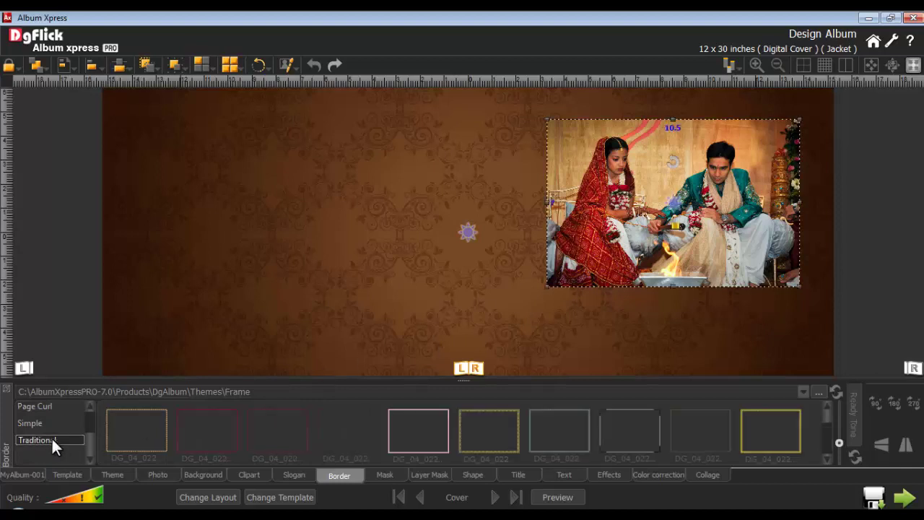
{"action": "left_click_drag", "start_coordinate": [830, 419], "coordinate": [825, 429]}
{"action": "left_click", "coordinate": [205, 431]}
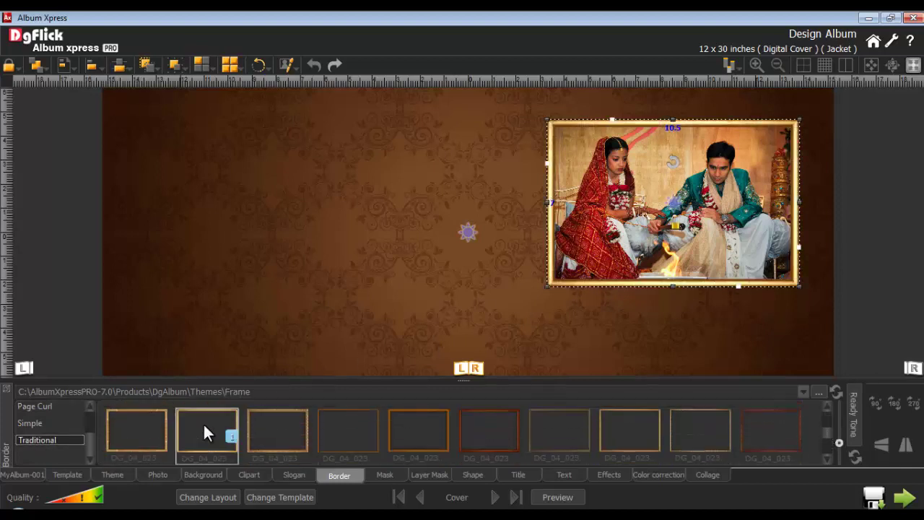
- Try the orange ready tone on the photo's border and reset the border to its original colour
{"action": "left_click", "coordinate": [852, 416]}
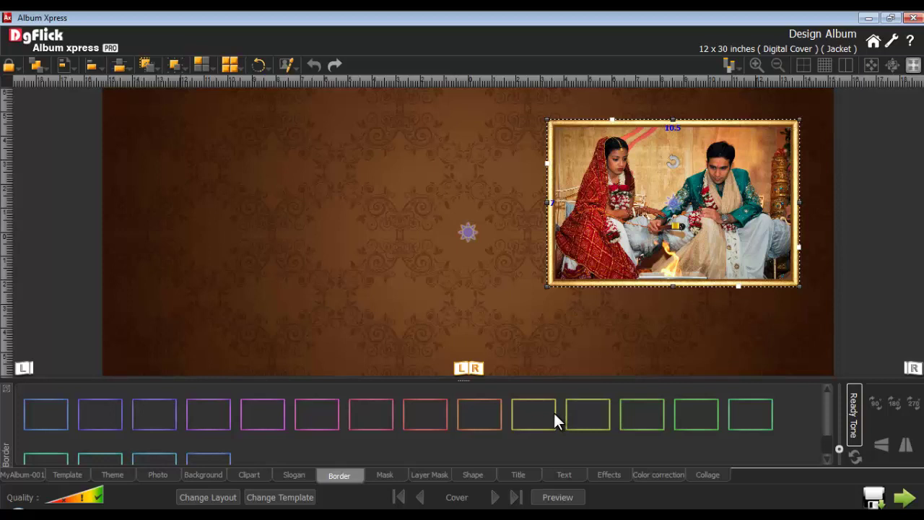
{"action": "left_click", "coordinate": [484, 413]}
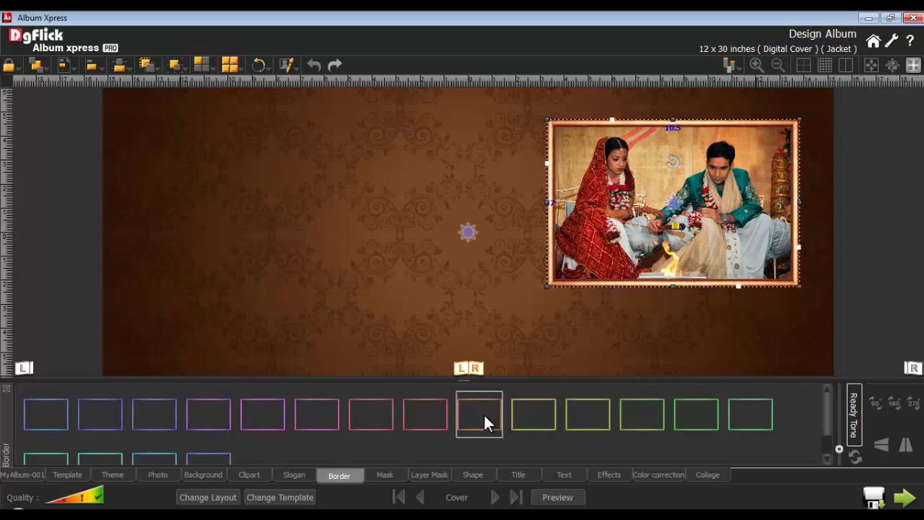
{"action": "left_click", "coordinate": [855, 457]}
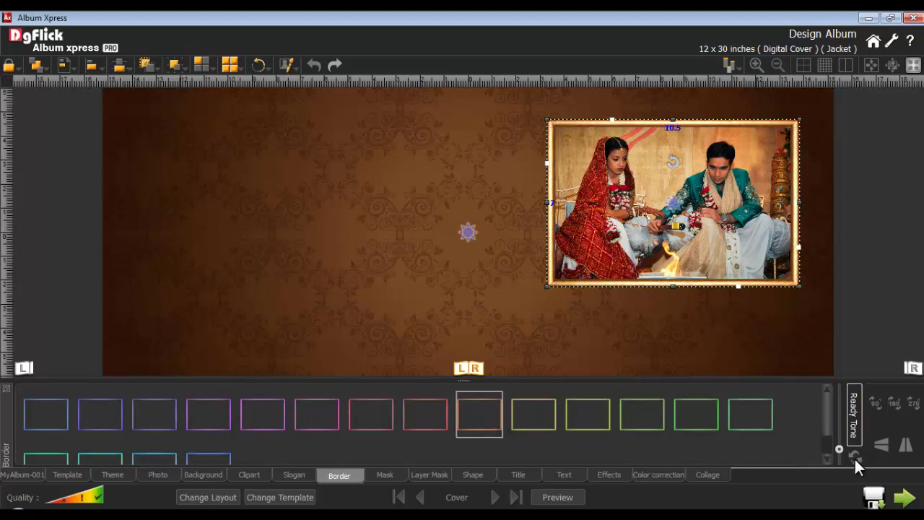
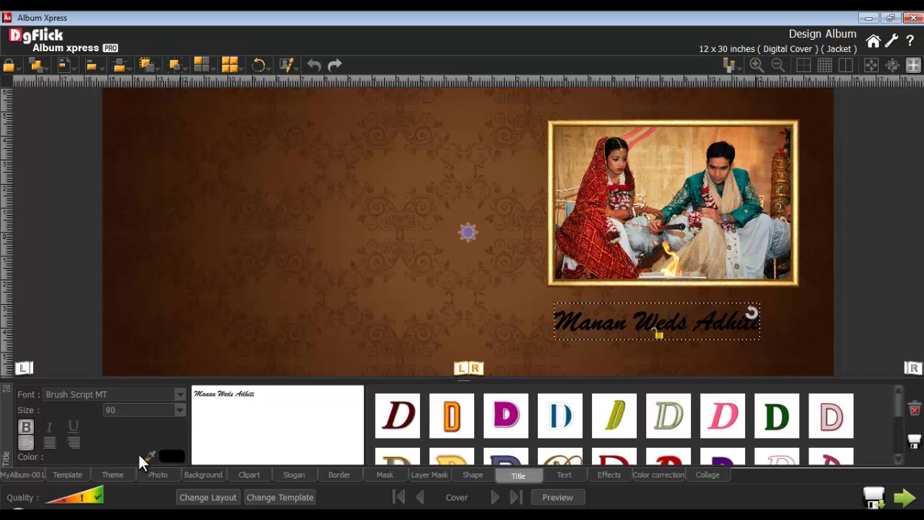
- Apply the last outlined preset style with white lettering to the title beneath the photo and save the title's style as a new preset
{"action": "left_click", "coordinate": [168, 456]}
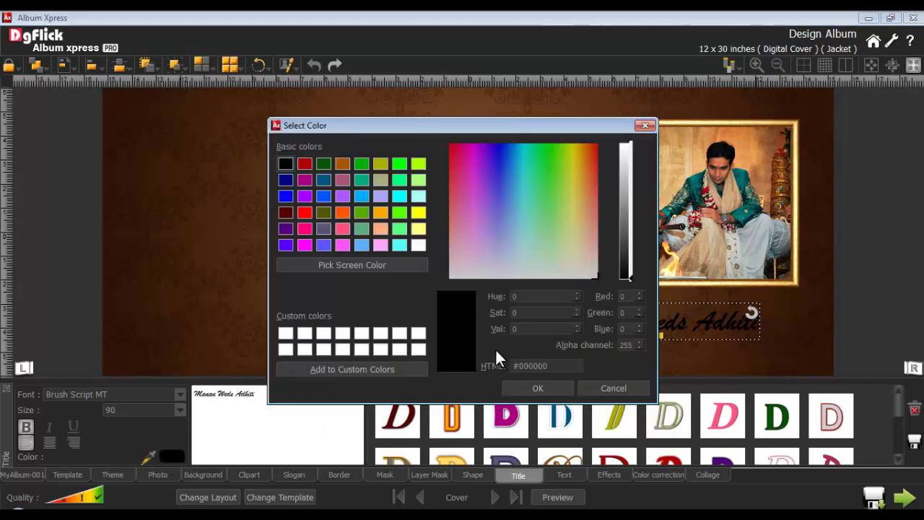
{"action": "left_click", "coordinate": [612, 389]}
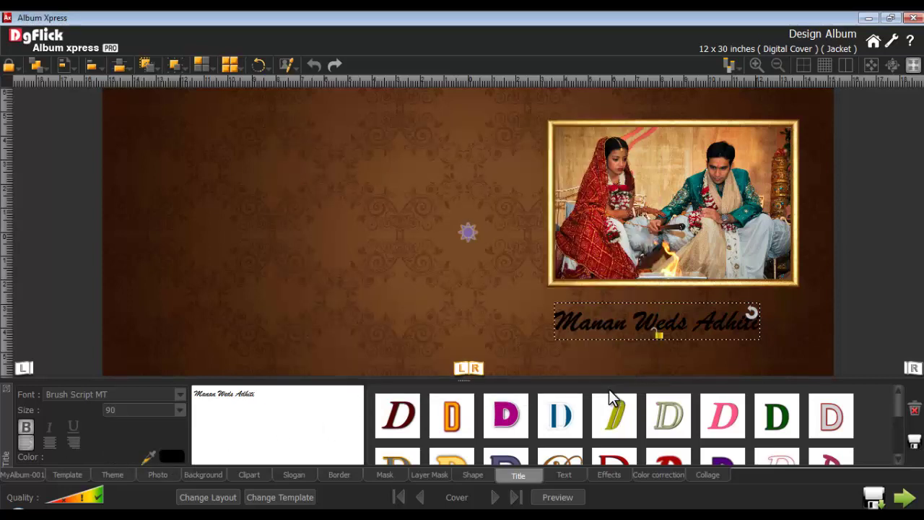
{"action": "left_click_drag", "start_coordinate": [897, 403], "coordinate": [899, 455]}
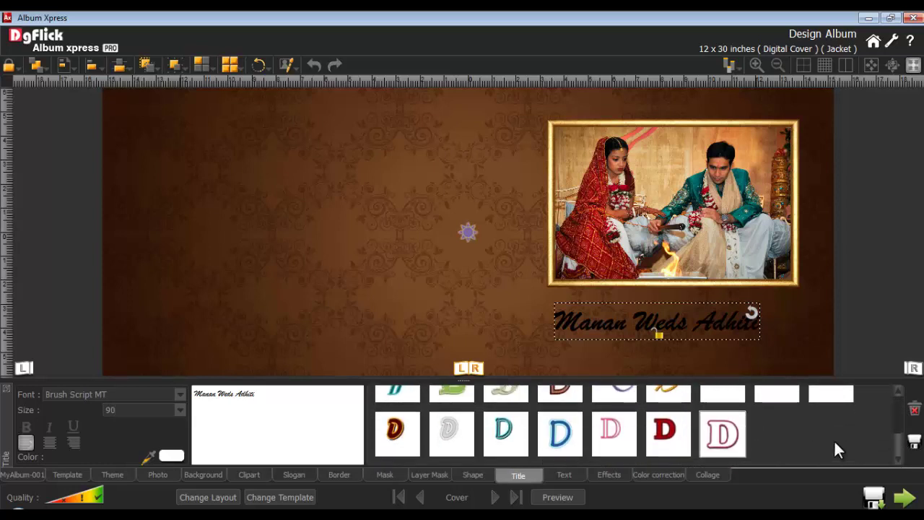
{"action": "left_click", "coordinate": [730, 437]}
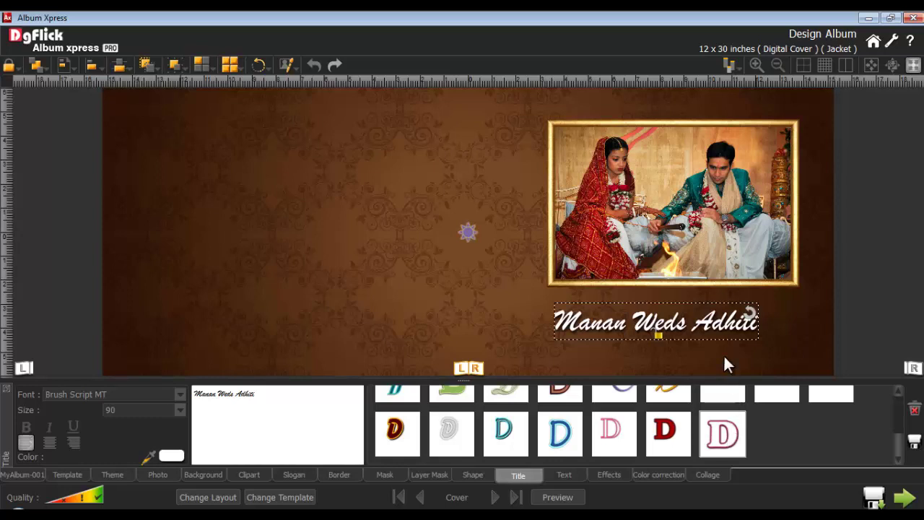
{"action": "left_click", "coordinate": [913, 442]}
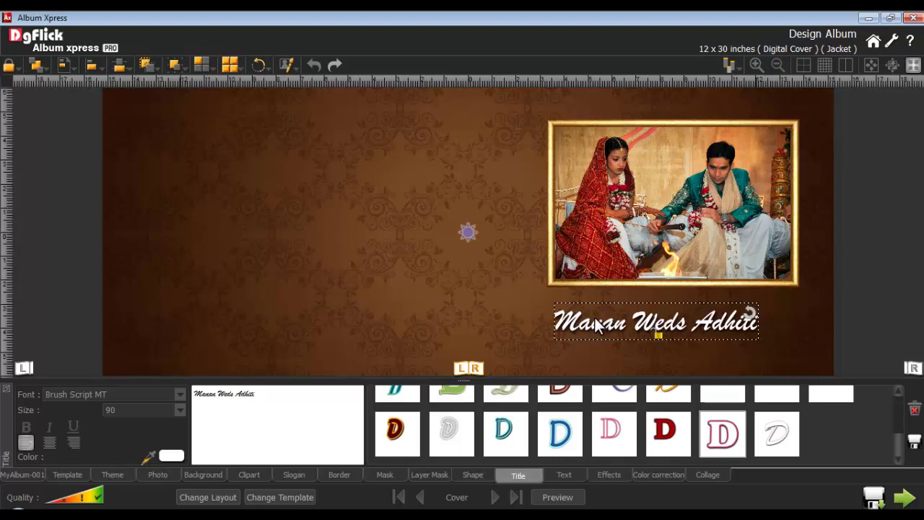
- Align the title and the wedding photo to each other by Horizontal Center
{"action": "left_click", "coordinate": [597, 220]}
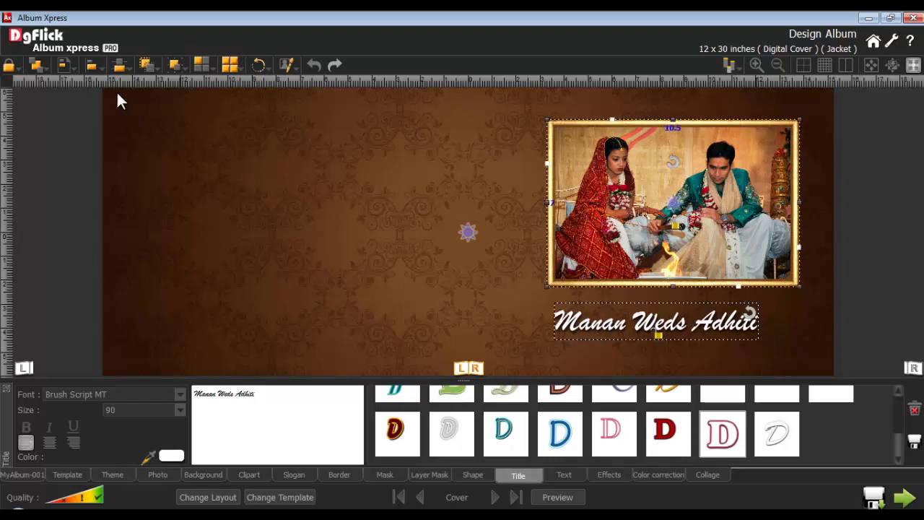
{"action": "left_click", "coordinate": [93, 66]}
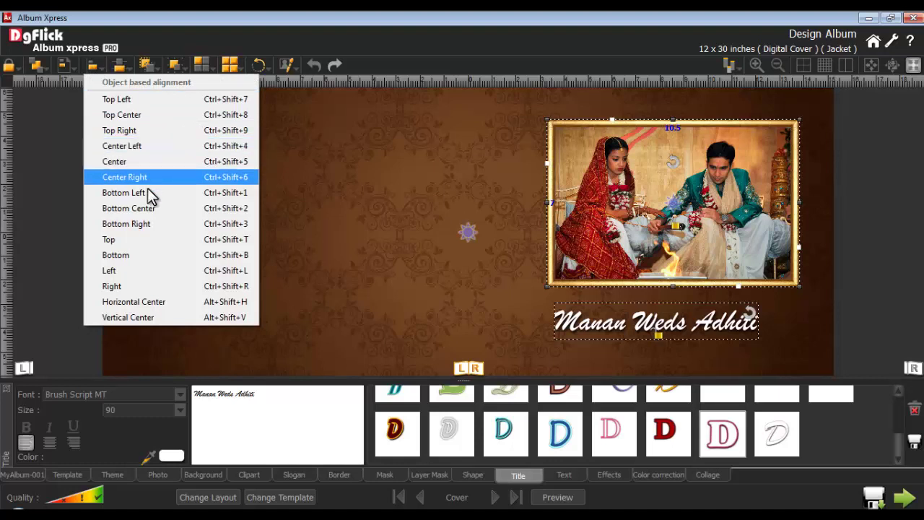
{"action": "left_click", "coordinate": [135, 301]}
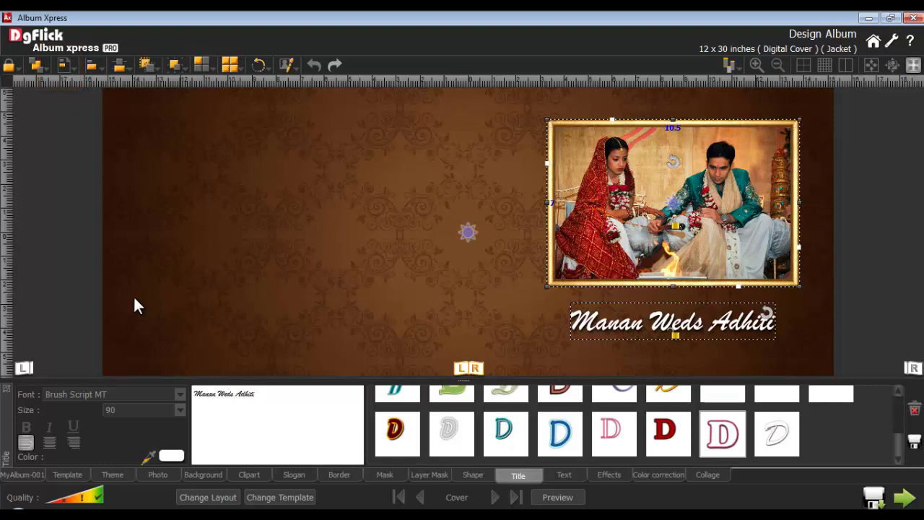
- Look over the text options and browse the shape library with enlarged shape thumbnails
{"action": "left_click", "coordinate": [566, 475]}
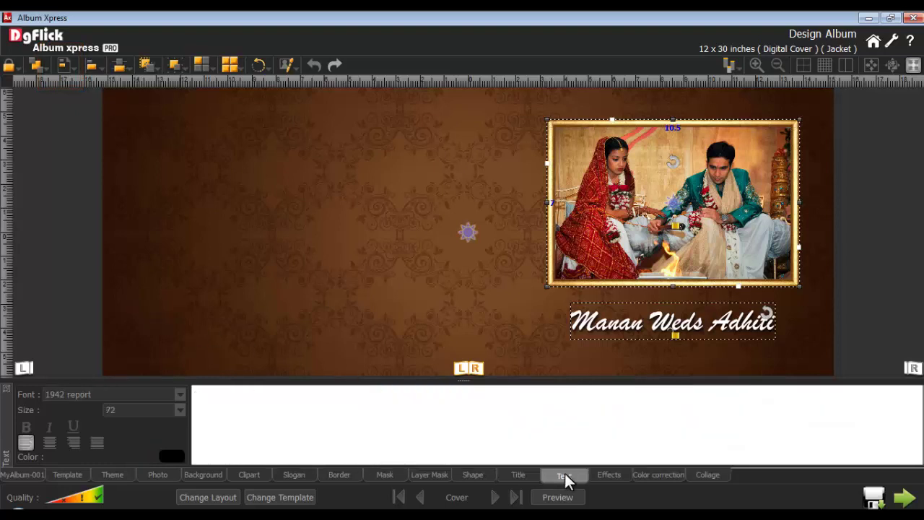
{"action": "left_click", "coordinate": [443, 314]}
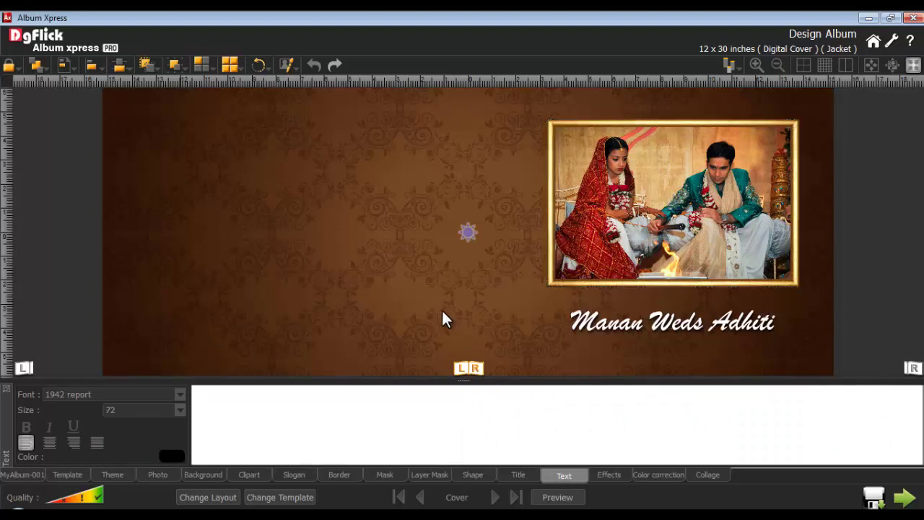
{"action": "left_click", "coordinate": [473, 475]}
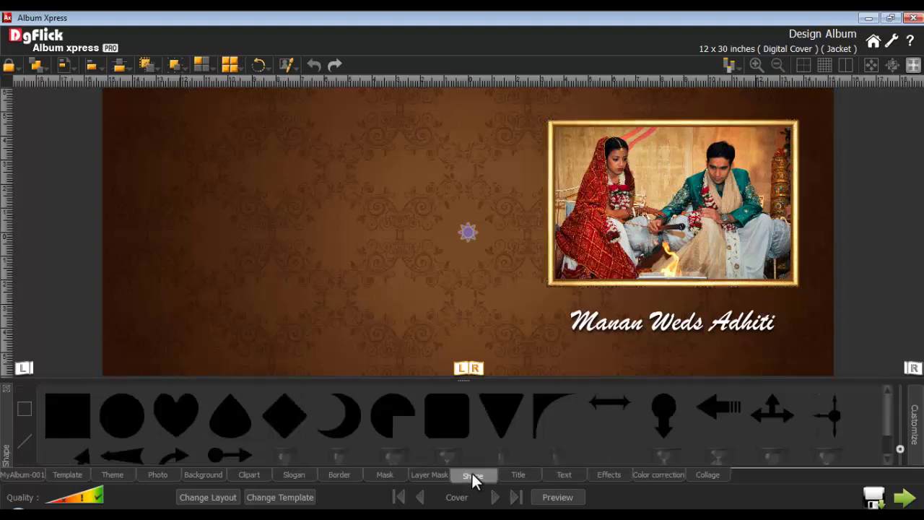
{"action": "left_click_drag", "start_coordinate": [886, 402], "coordinate": [885, 437]}
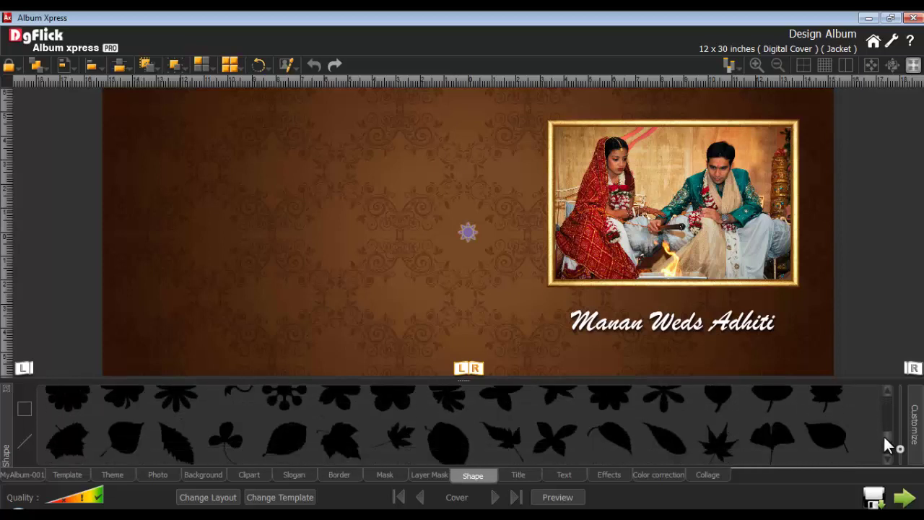
{"action": "left_click", "coordinate": [901, 448]}
{"action": "left_click_drag", "start_coordinate": [900, 448], "coordinate": [900, 440]}
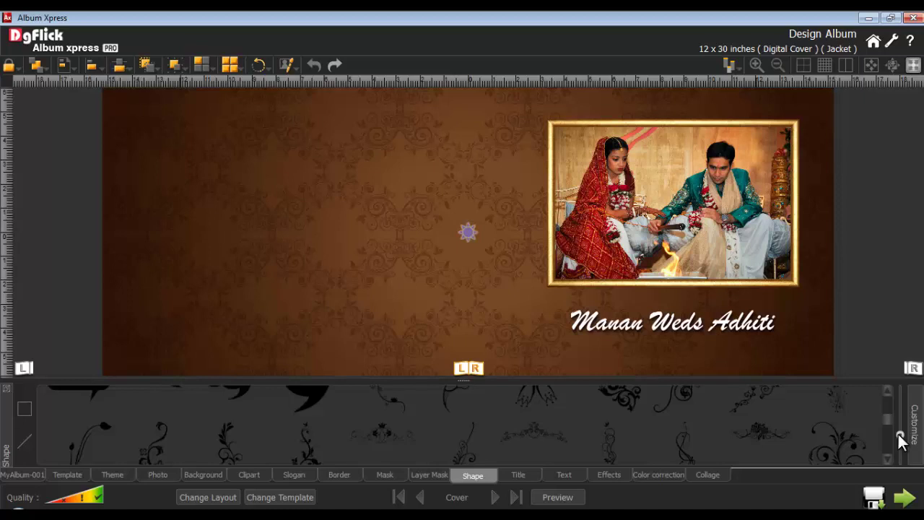
{"action": "left_click_drag", "start_coordinate": [890, 423], "coordinate": [885, 395]}
- Insert a square shape and stretch it into a wide, low bar from the cover's left edge to just past its centre
{"action": "left_click", "coordinate": [89, 418]}
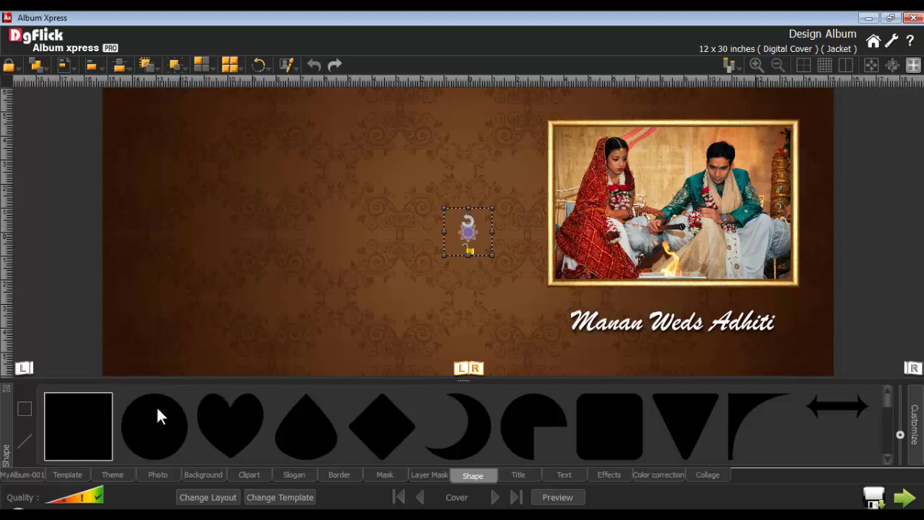
{"action": "left_click_drag", "start_coordinate": [453, 252], "coordinate": [501, 335]}
{"action": "left_click_drag", "start_coordinate": [128, 302], "coordinate": [101, 302]}
{"action": "mouse_move", "coordinate": [302, 279]}
{"action": "left_mouse_down"}
{"action": "mouse_move", "coordinate": [303, 296]}
{"action": "mouse_move", "coordinate": [303, 288]}
{"action": "left_mouse_up"}
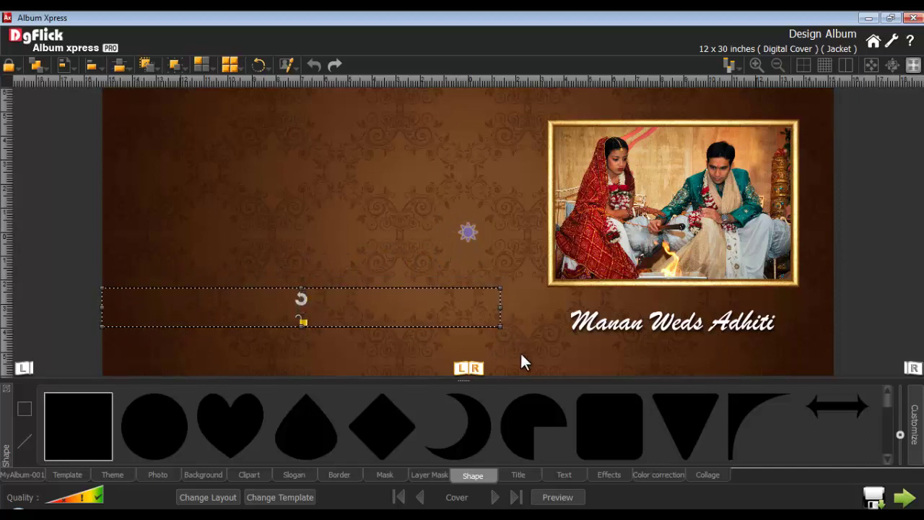
- Fill the bar shape with a light tan colour at 70 opacity
{"action": "left_click", "coordinate": [915, 430]}
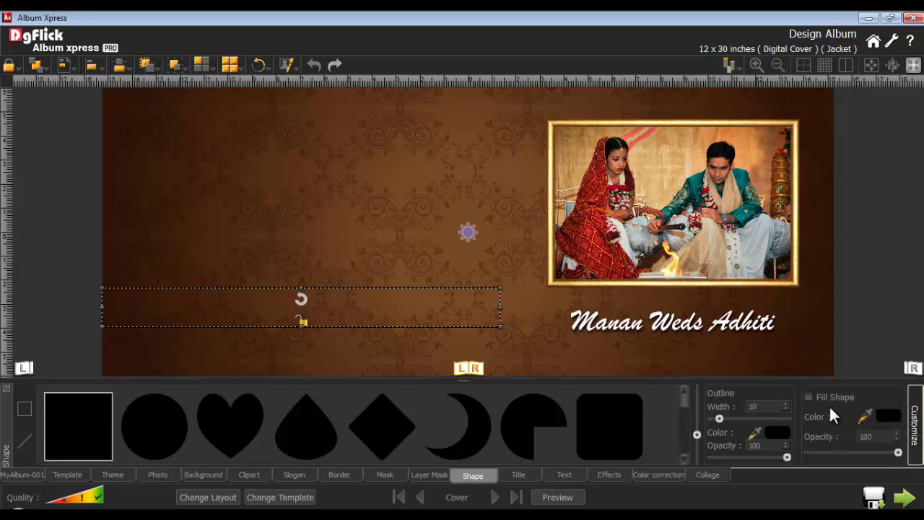
{"action": "left_click", "coordinate": [809, 396]}
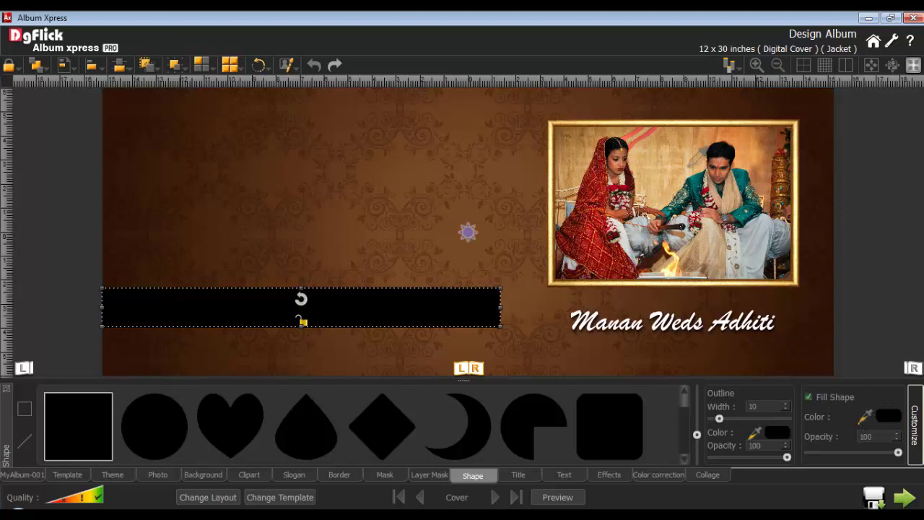
{"action": "left_click", "coordinate": [686, 173]}
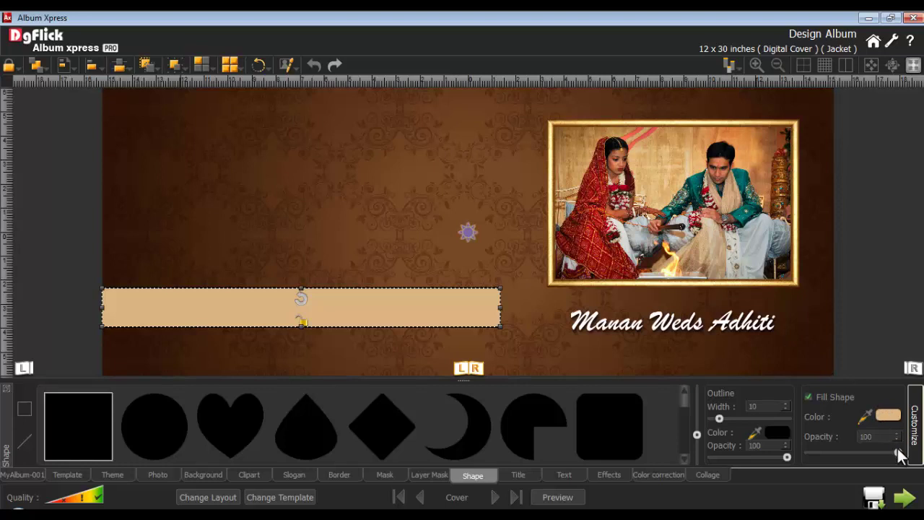
{"action": "left_click_drag", "start_coordinate": [898, 452], "coordinate": [870, 452]}
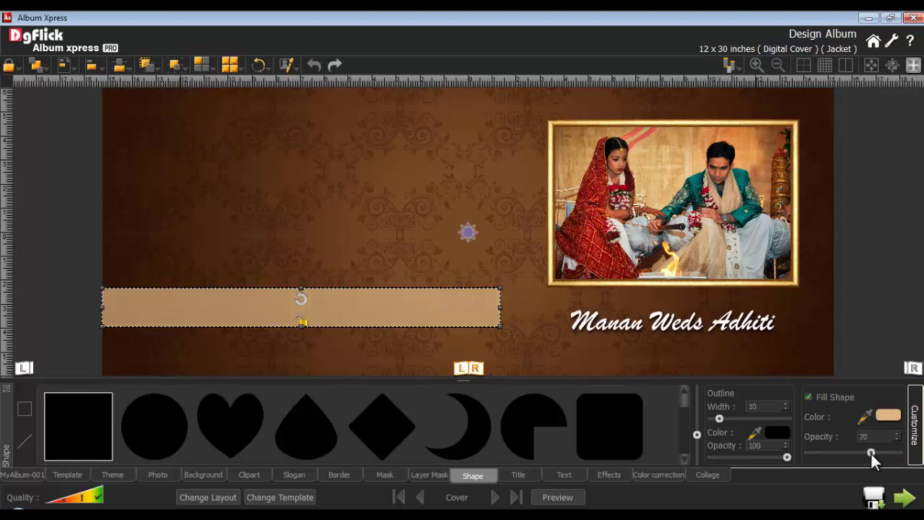
{"action": "left_click", "coordinate": [404, 362]}
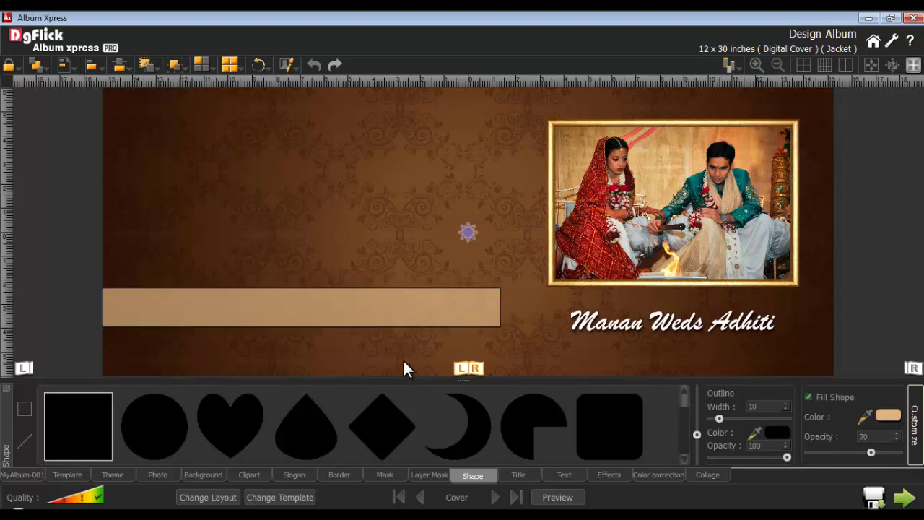
- Add the smiling groom's portrait, shrink it to a small photo and place it near the left end of the tan bar
{"action": "left_click", "coordinate": [159, 474]}
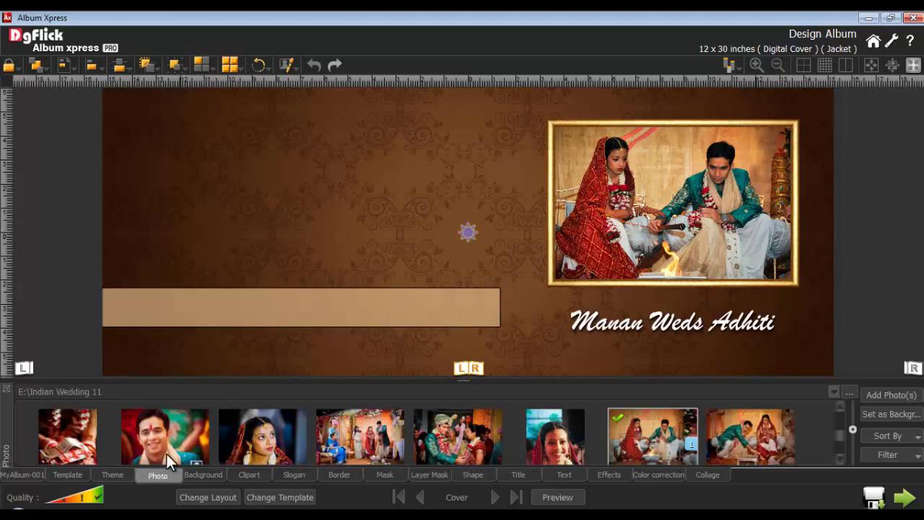
{"action": "double_click", "coordinate": [172, 448]}
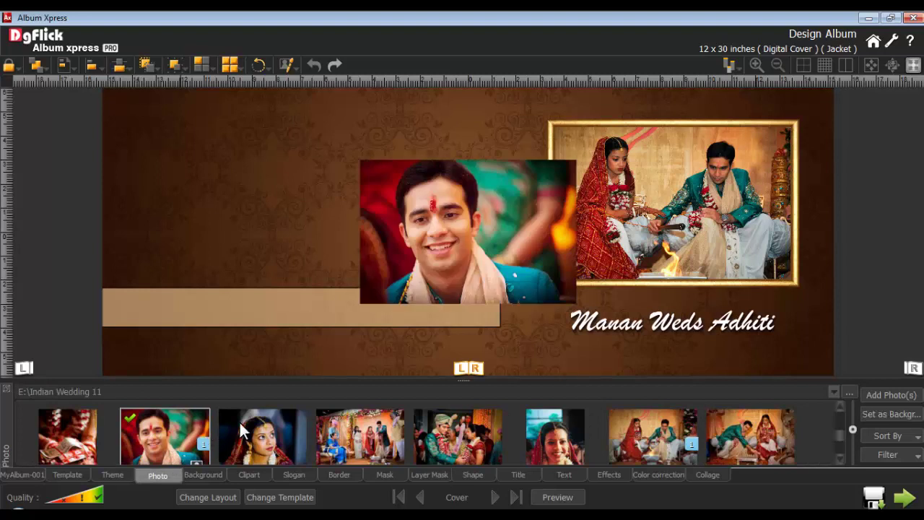
{"action": "left_click_drag", "start_coordinate": [436, 248], "coordinate": [222, 298]}
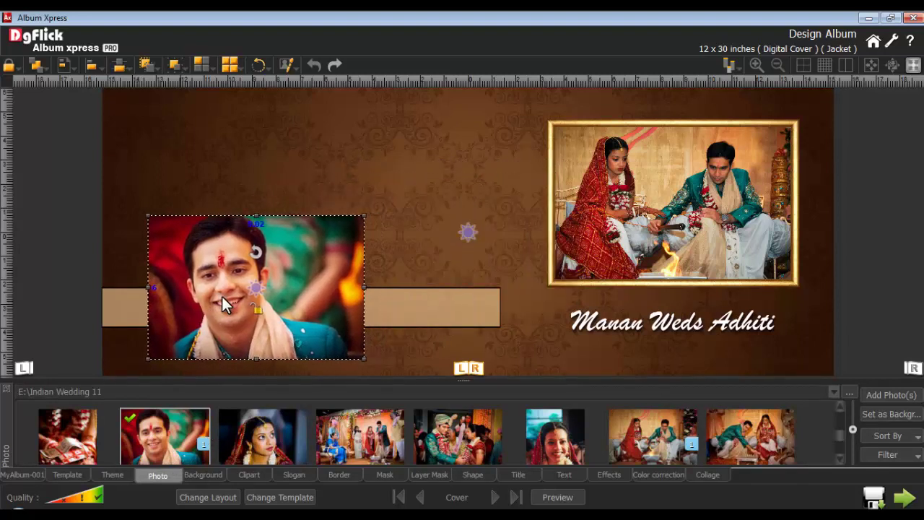
{"action": "left_click_drag", "start_coordinate": [359, 221], "coordinate": [261, 265]}
{"action": "left_click_drag", "start_coordinate": [217, 329], "coordinate": [191, 308]}
{"action": "left_click", "coordinate": [230, 334]}
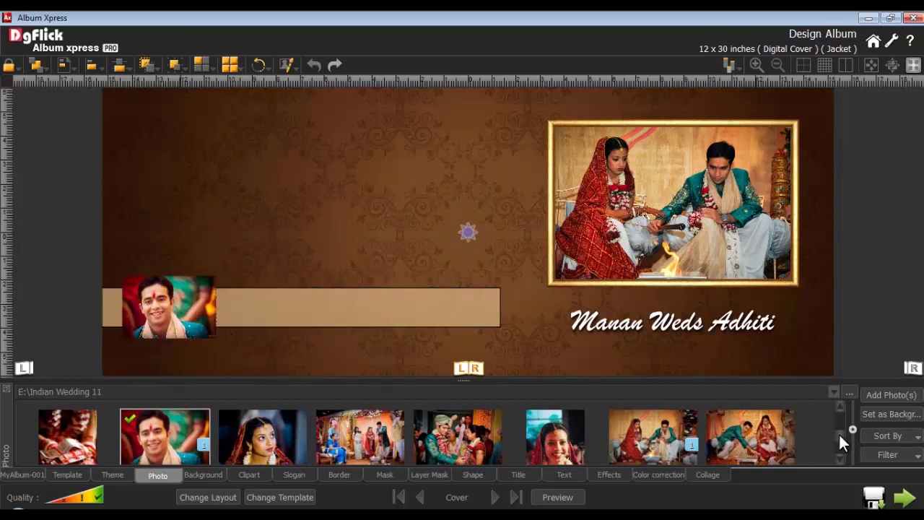
- Add two photos of the bride in red and make both the same size as the groom's small photo
{"action": "scroll", "coordinate": [838, 433], "scroll_direction": "down", "scroll_amount": 1}
{"action": "double_click", "coordinate": [767, 442]}
{"action": "left_click_drag", "start_coordinate": [653, 436], "coordinate": [507, 295]}
{"action": "left_click", "coordinate": [406, 253]}
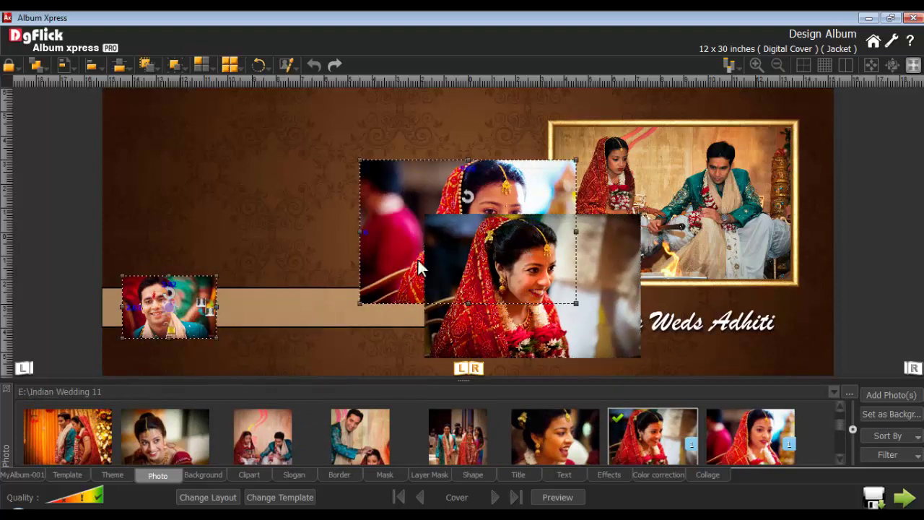
{"action": "left_click", "coordinate": [462, 282]}
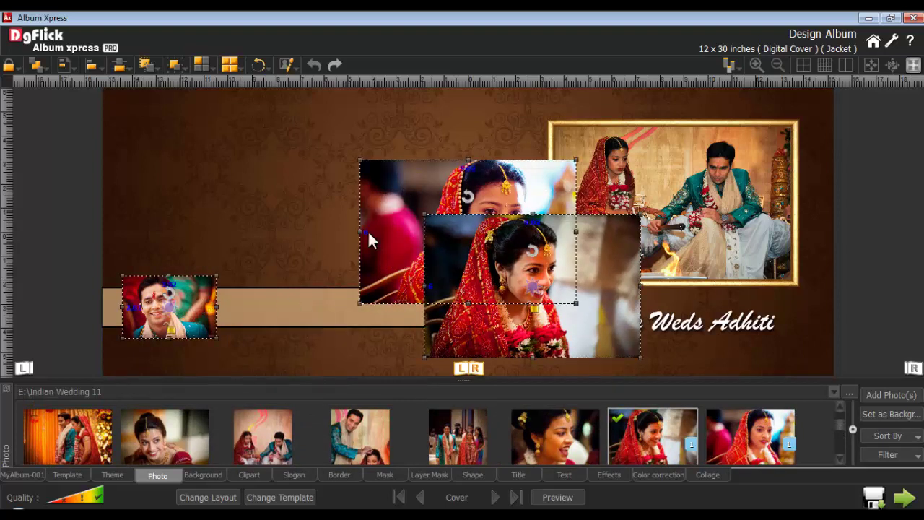
{"action": "left_click", "coordinate": [150, 64]}
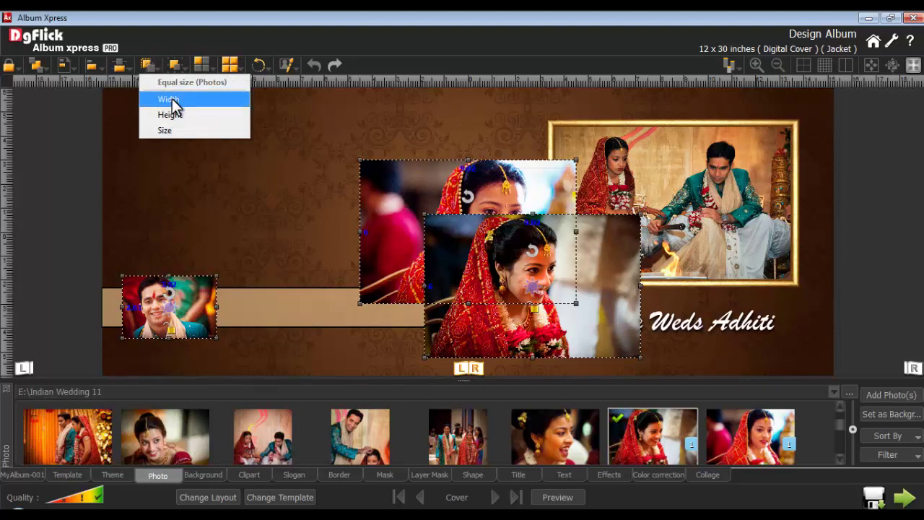
{"action": "left_click", "coordinate": [167, 128]}
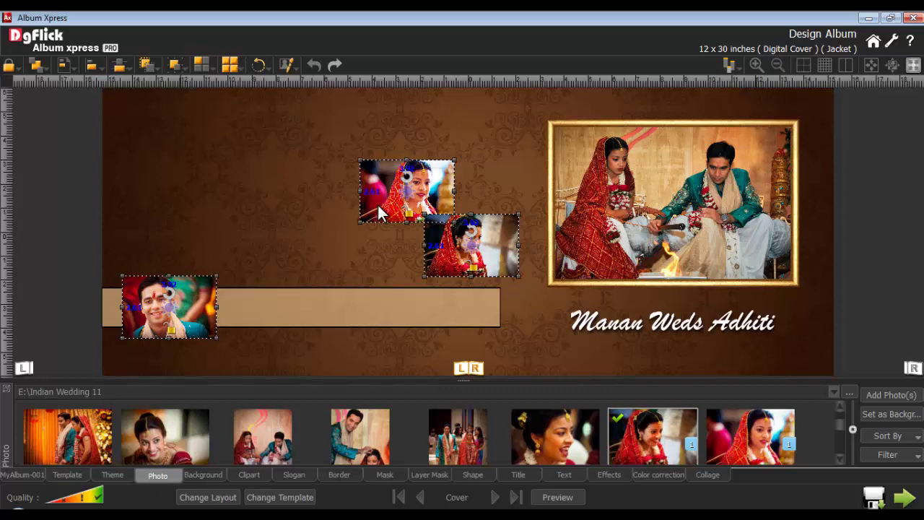
- Place the two bride photos along the tan bar and give all three small photos equal horizontal spacing
{"action": "left_click_drag", "start_coordinate": [377, 203], "coordinate": [257, 319]}
{"action": "left_click_drag", "start_coordinate": [454, 246], "coordinate": [418, 304]}
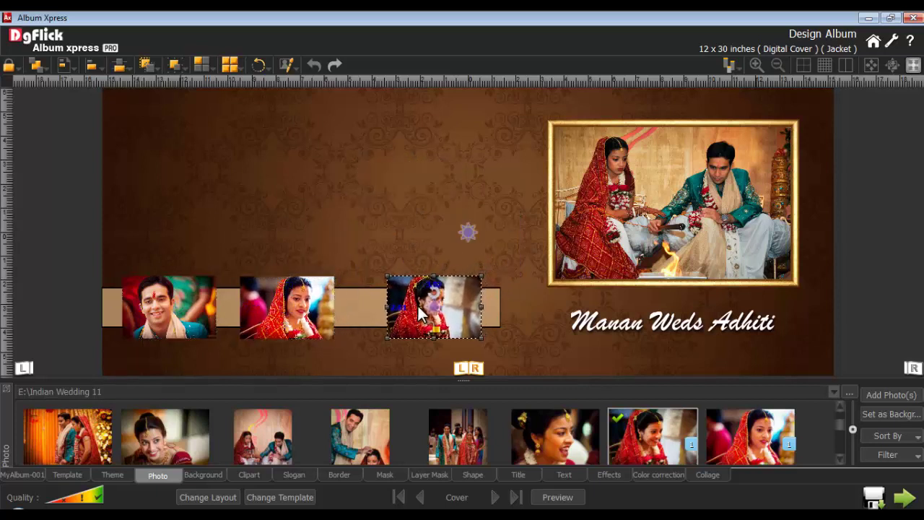
{"action": "left_click", "coordinate": [320, 321], "text": "ctrl"}
{"action": "left_click", "coordinate": [178, 303], "text": "ctrl"}
{"action": "left_click", "coordinate": [120, 66]}
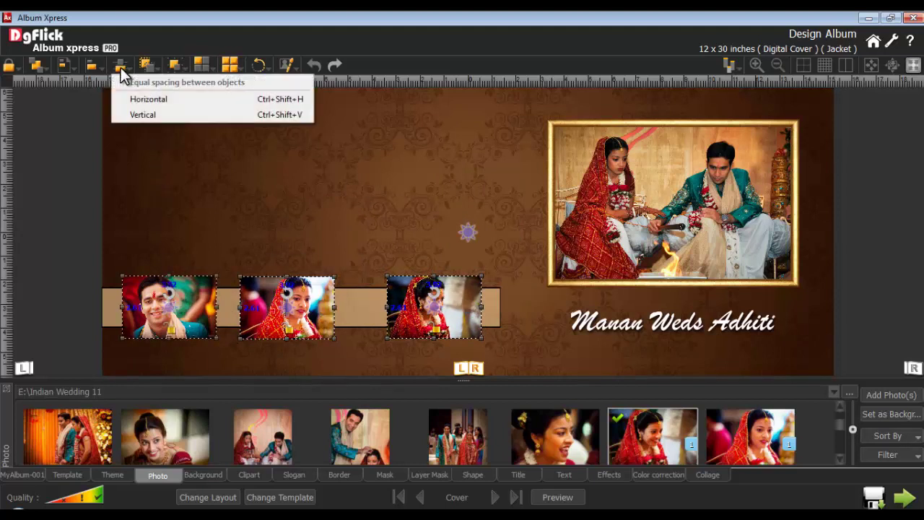
{"action": "left_click", "coordinate": [155, 99]}
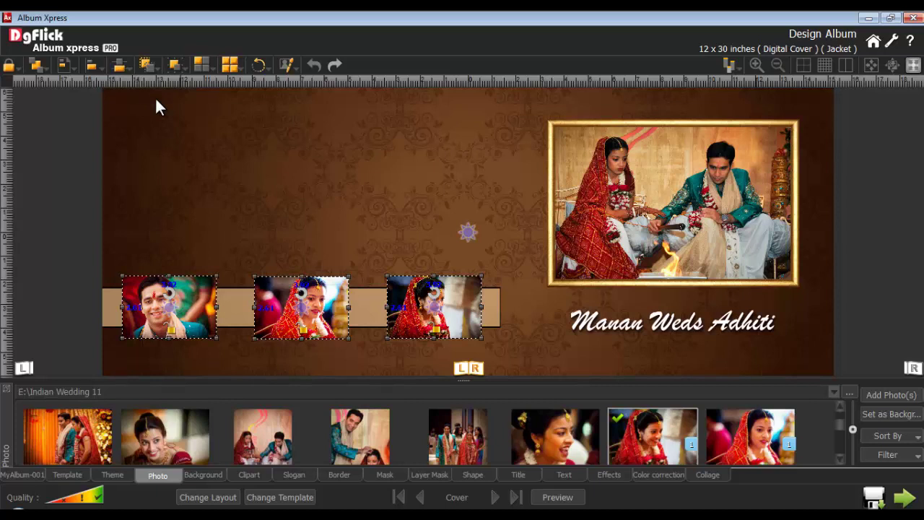
- Swap the groom's photo with the middle bride photo on the tan bar
{"action": "left_click", "coordinate": [265, 288]}
{"action": "left_click", "coordinate": [192, 287], "text": "ctrl"}
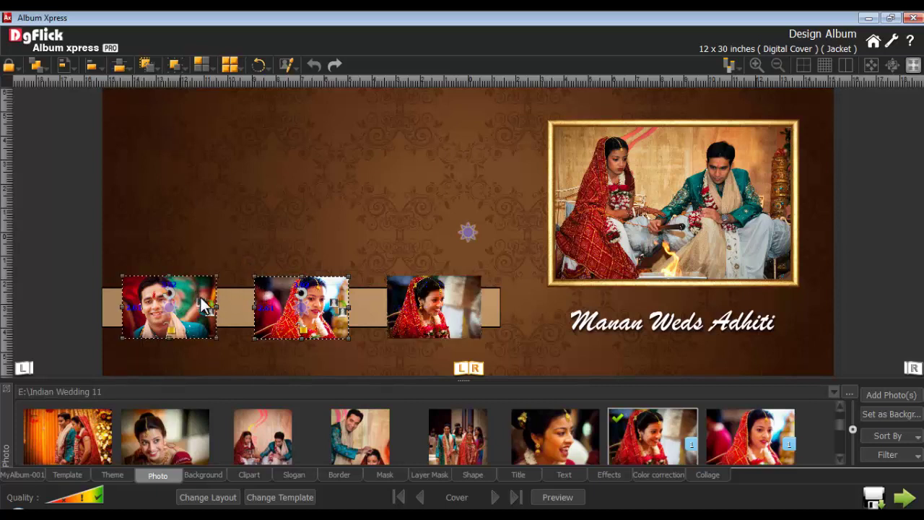
{"action": "left_click", "coordinate": [204, 309]}
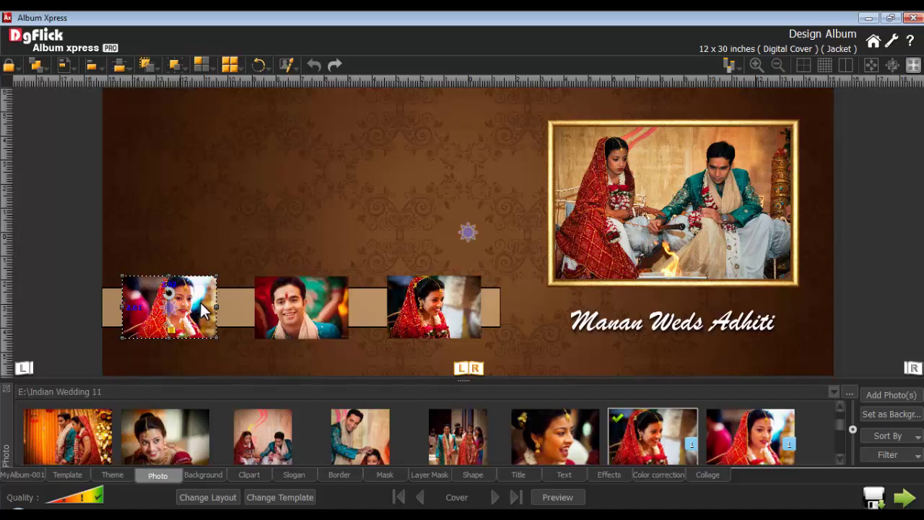
- Browse the effect categories for the leftmost bride photo, from Colorize, Blur and Opacity through Rotation, Presets and Blend
{"action": "left_click", "coordinate": [608, 477]}
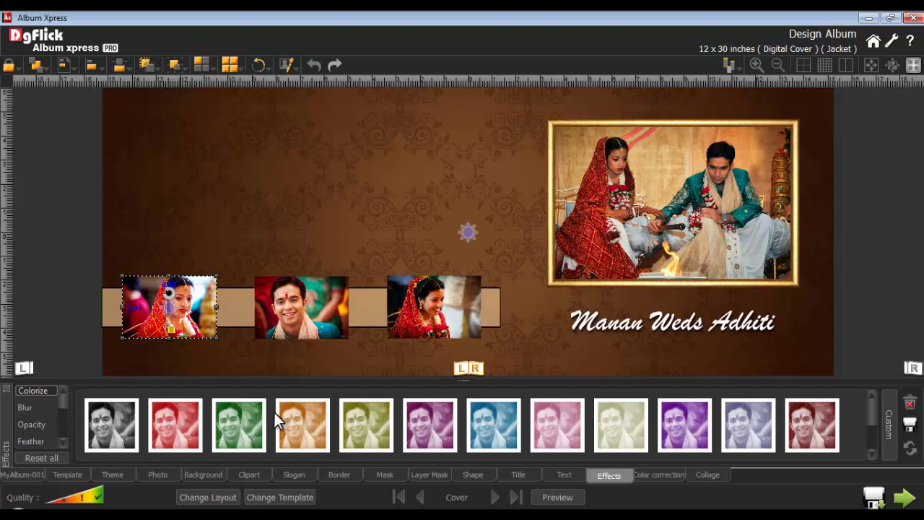
{"action": "left_click", "coordinate": [26, 406]}
{"action": "left_click", "coordinate": [26, 423]}
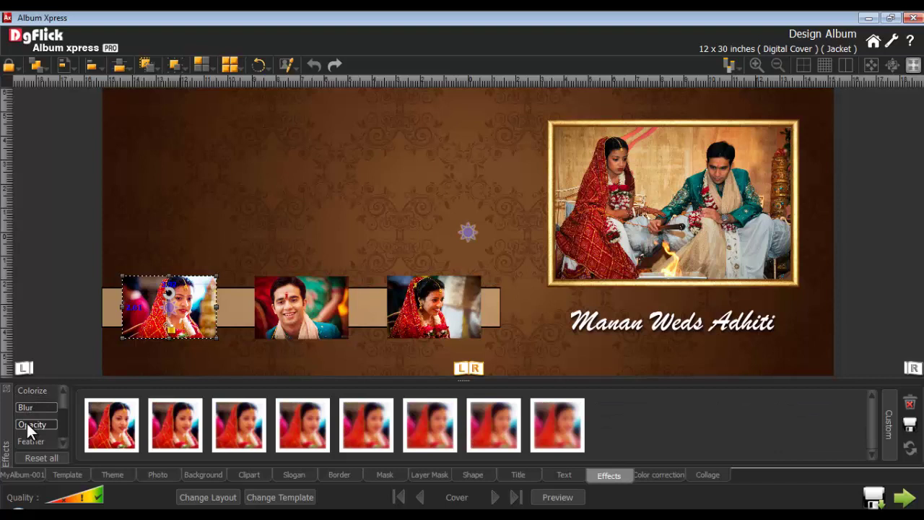
{"action": "left_click", "coordinate": [28, 438]}
{"action": "left_click_drag", "start_coordinate": [60, 401], "coordinate": [61, 412]}
{"action": "left_click", "coordinate": [33, 406]}
{"action": "left_click", "coordinate": [28, 422]}
{"action": "left_click", "coordinate": [28, 436]}
{"action": "left_click_drag", "start_coordinate": [61, 411], "coordinate": [61, 423]}
{"action": "left_click", "coordinate": [28, 408]}
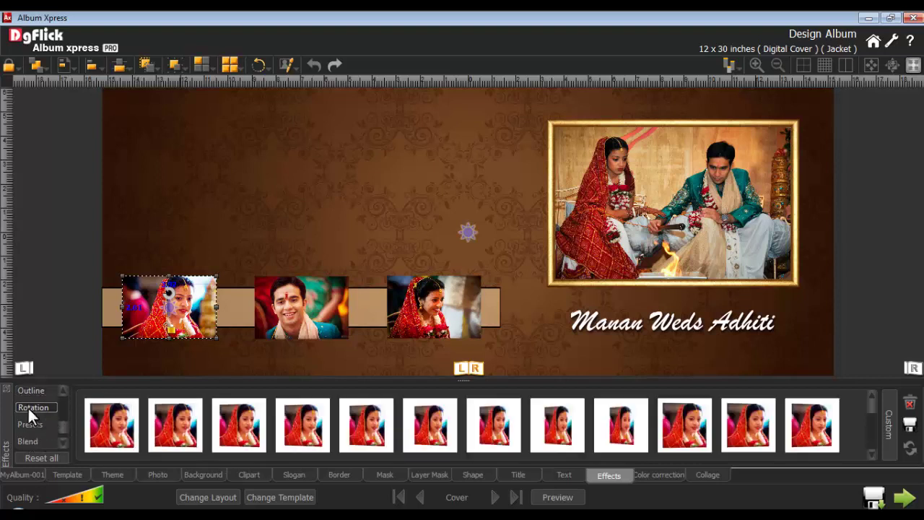
{"action": "left_click", "coordinate": [31, 424]}
{"action": "left_click", "coordinate": [31, 440]}
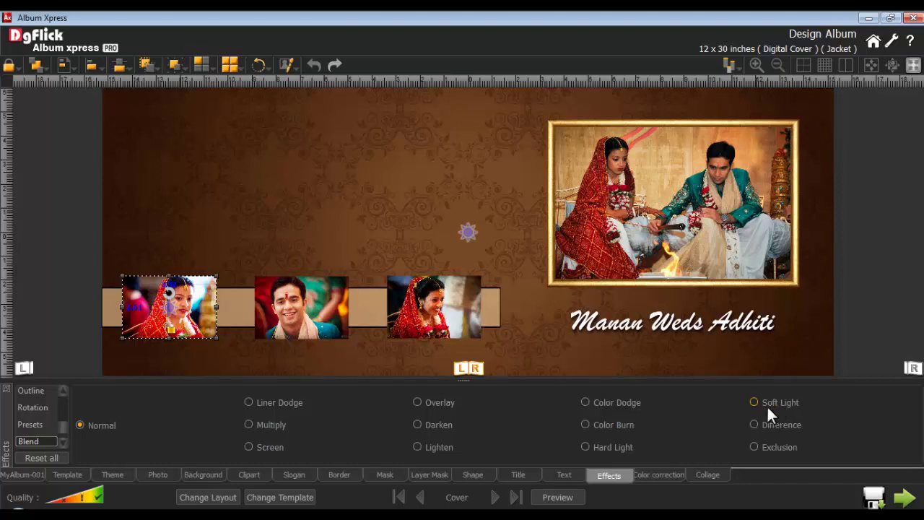
{"action": "scroll", "coordinate": [61, 408], "scroll_direction": "up", "scroll_amount": 5}
- Apply the black-and-white Colorize effect to the leftmost bride photo with opacity 67 and level 7
{"action": "left_click", "coordinate": [36, 391]}
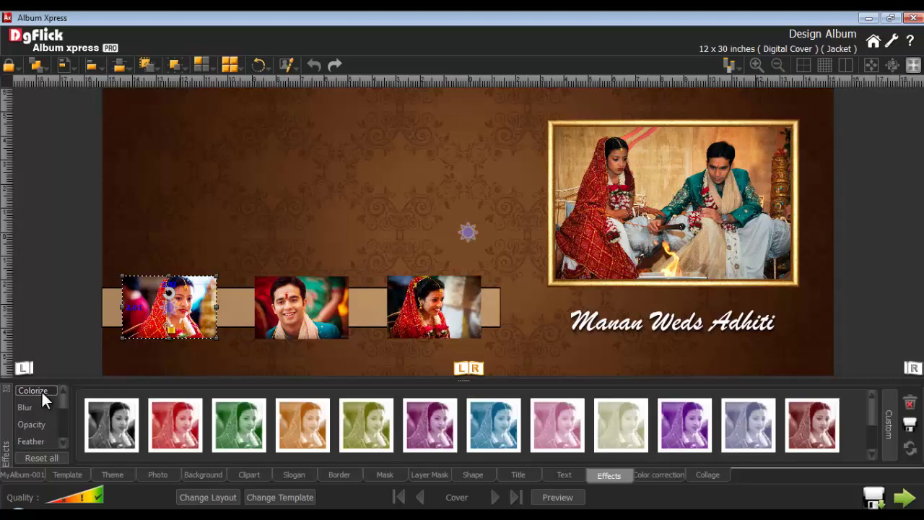
{"action": "left_click", "coordinate": [106, 426]}
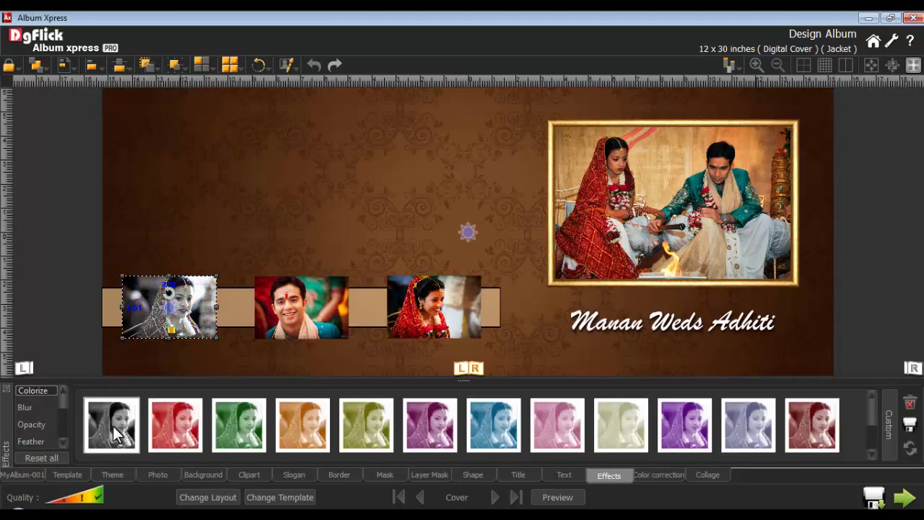
{"action": "left_click", "coordinate": [888, 427]}
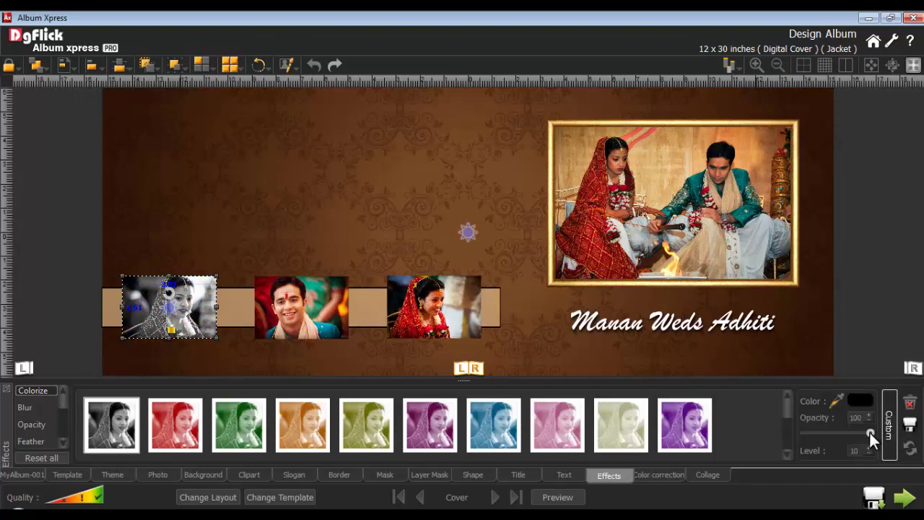
{"action": "left_click", "coordinate": [849, 452]}
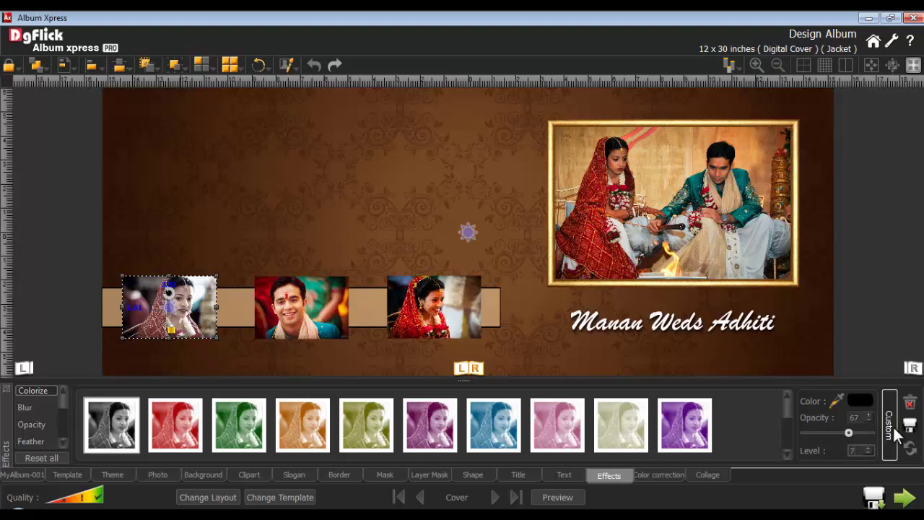
- Apply the first black Outline effect preset to the leftmost bride photo on the tan bar
{"action": "left_click_drag", "start_coordinate": [787, 406], "coordinate": [773, 448]}
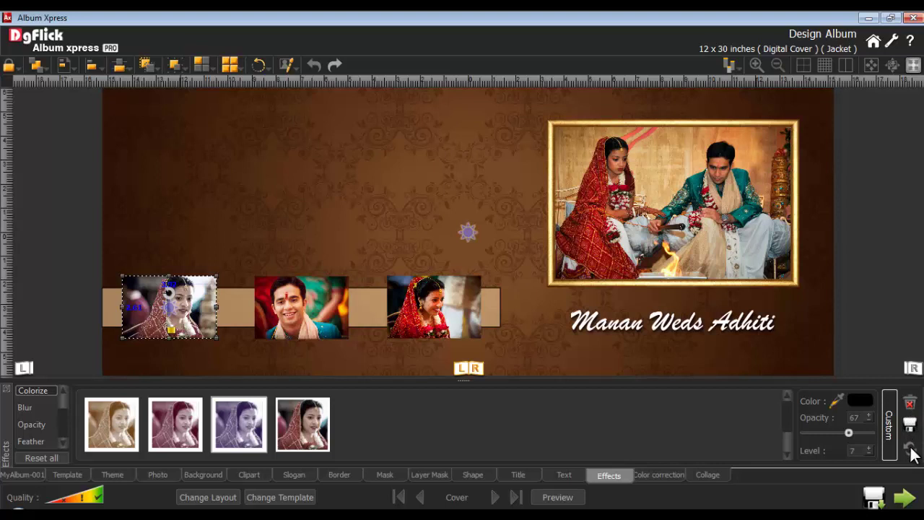
{"action": "scroll", "coordinate": [60, 408], "scroll_direction": "down", "scroll_amount": 4}
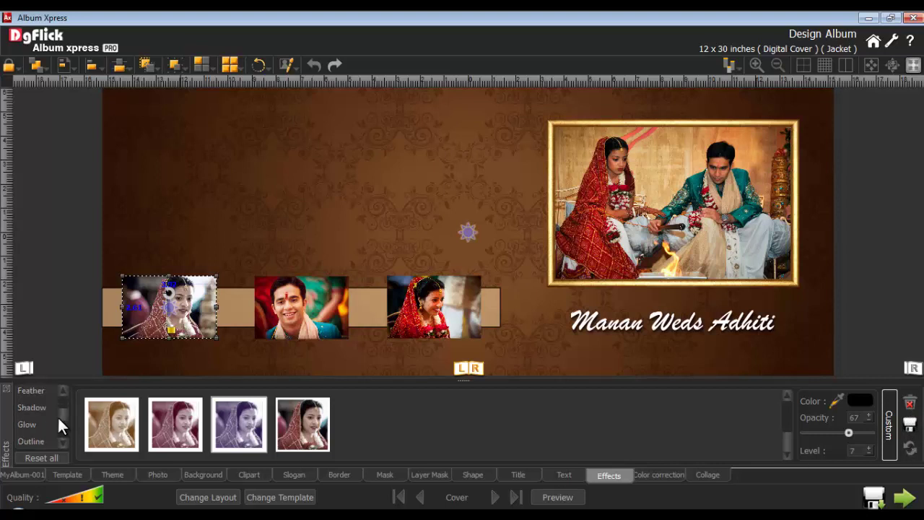
{"action": "left_click", "coordinate": [38, 425]}
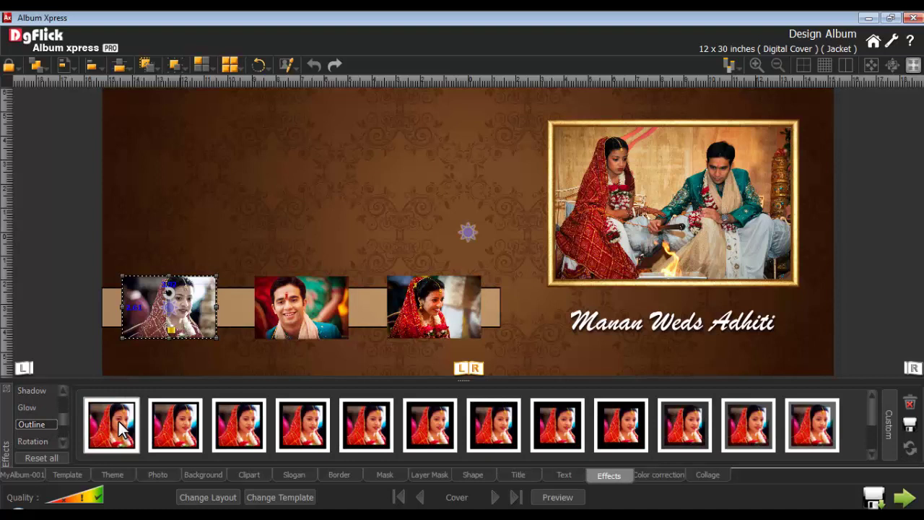
- Copy the leftmost bride photo's effects and paste them onto the groom's photo and the other bride photo on the tan bar
{"action": "right_click", "coordinate": [181, 304]}
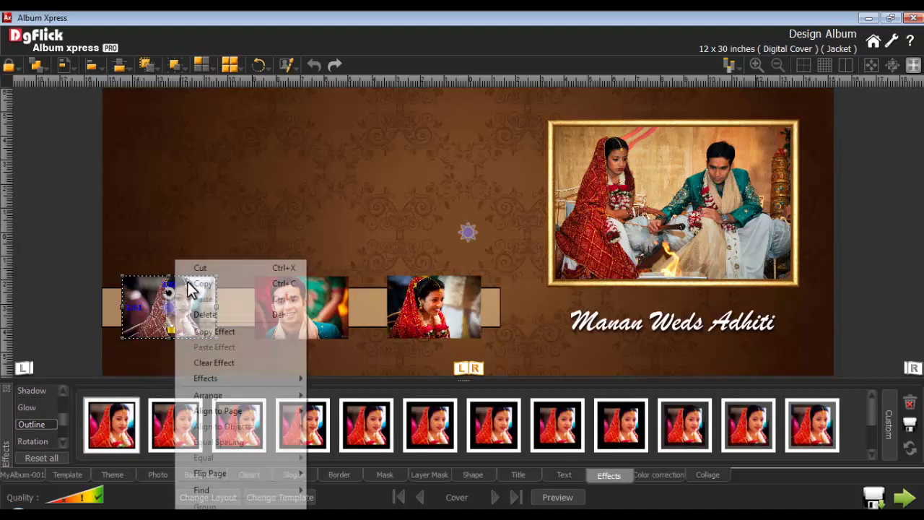
{"action": "left_click", "coordinate": [215, 333]}
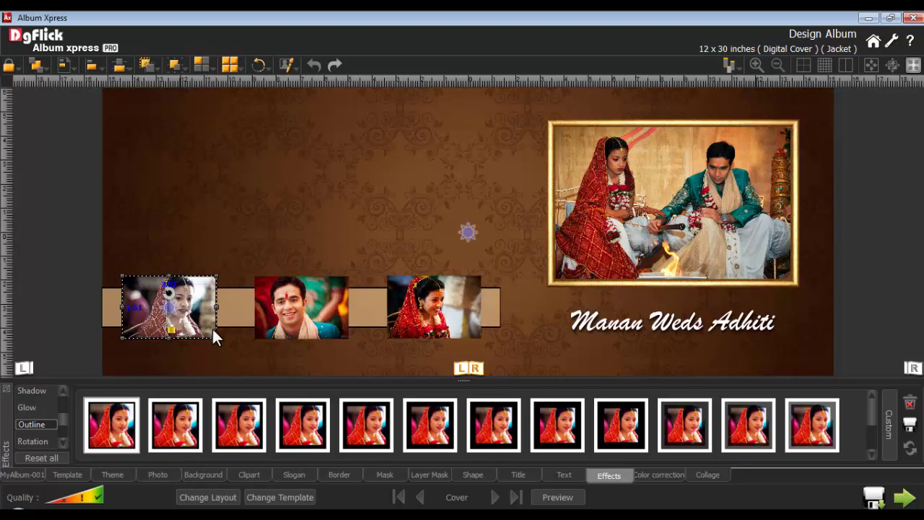
{"action": "left_click", "coordinate": [300, 307]}
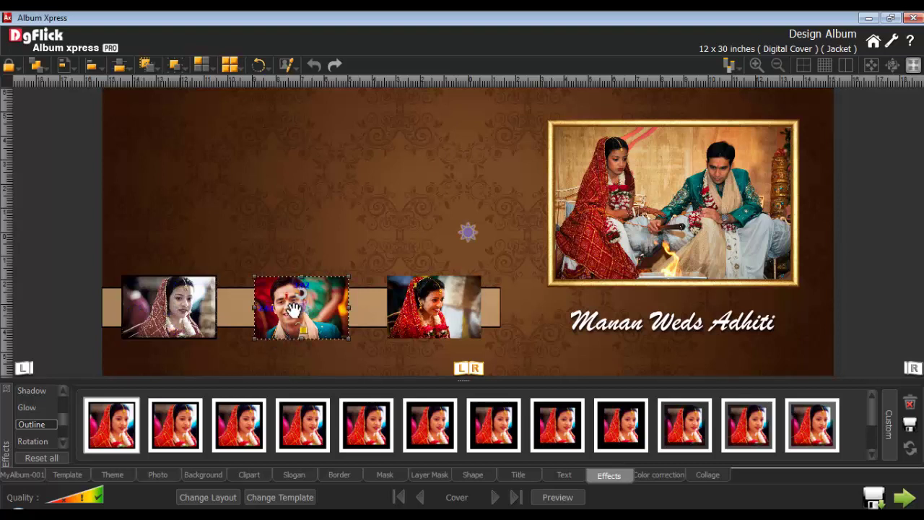
{"action": "right_click", "coordinate": [417, 311]}
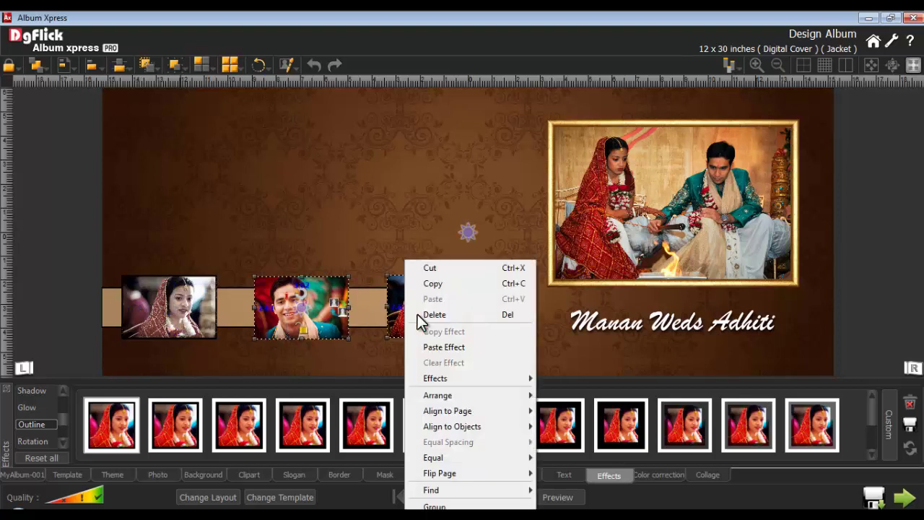
{"action": "left_click", "coordinate": [448, 346]}
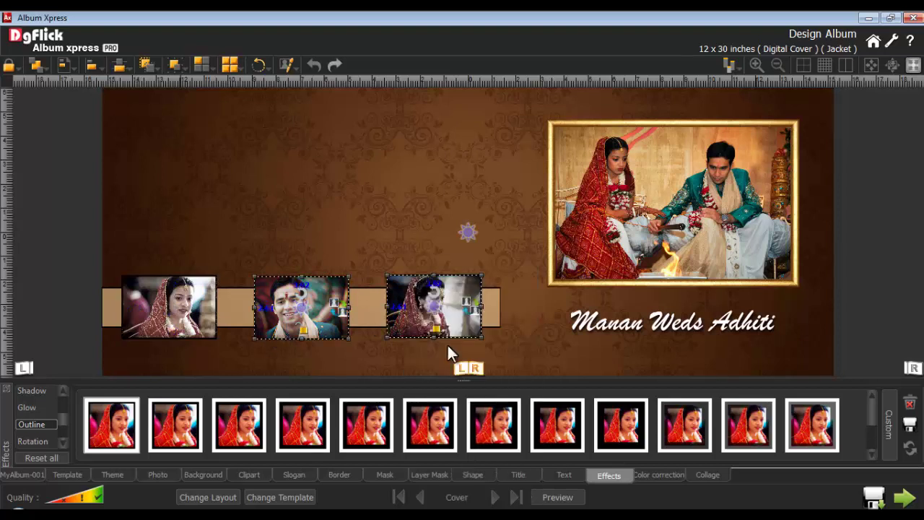
{"action": "left_click", "coordinate": [357, 337]}
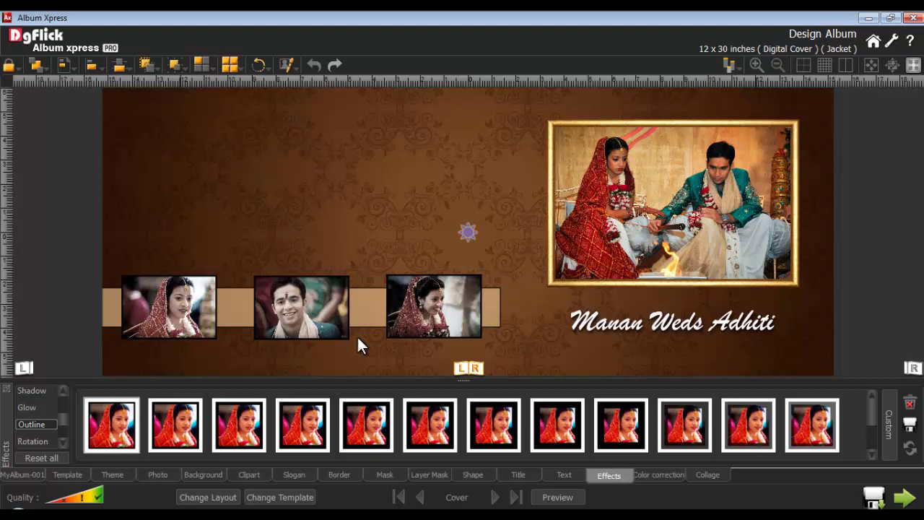
- Add the hanging oil lamp clipart from the Puja category and enlarge it beside the gold-bordered photo, hanging from the cover's upper edge
{"action": "left_click", "coordinate": [243, 475]}
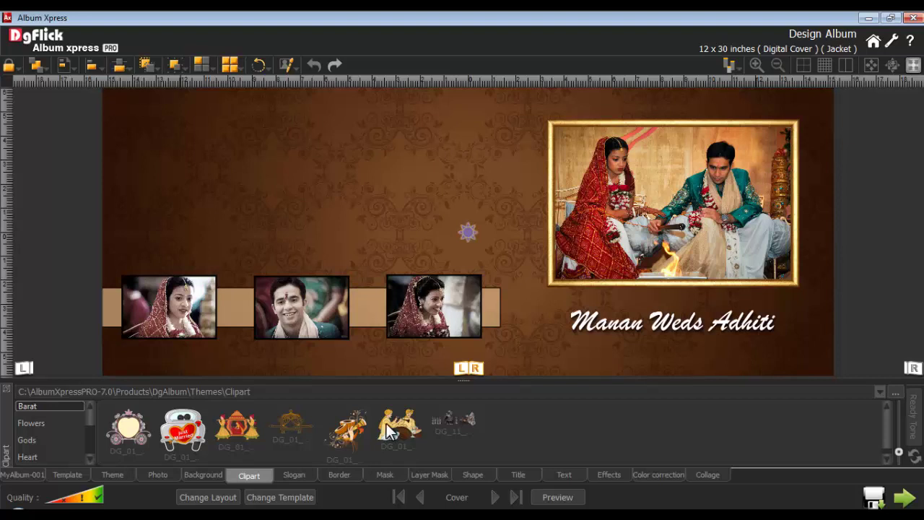
{"action": "left_click", "coordinate": [43, 422]}
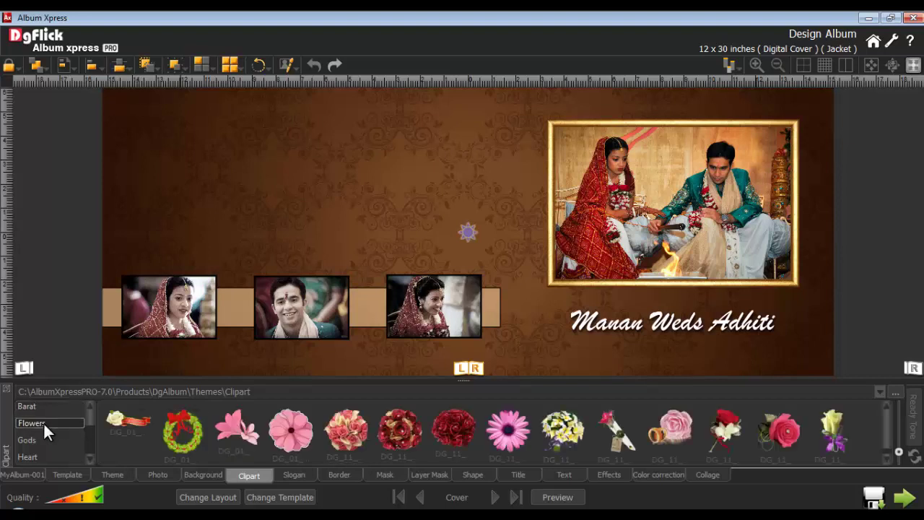
{"action": "left_click", "coordinate": [34, 438]}
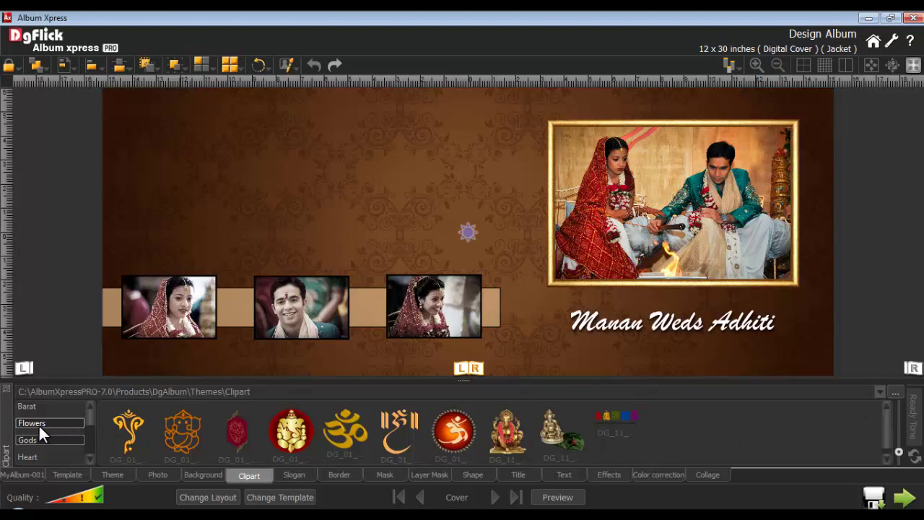
{"action": "left_click_drag", "start_coordinate": [90, 418], "coordinate": [89, 426]}
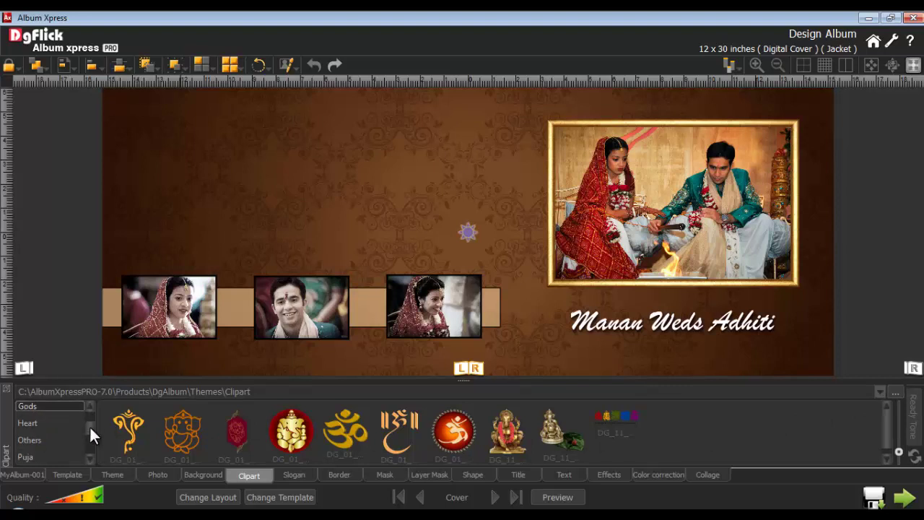
{"action": "left_click", "coordinate": [24, 457]}
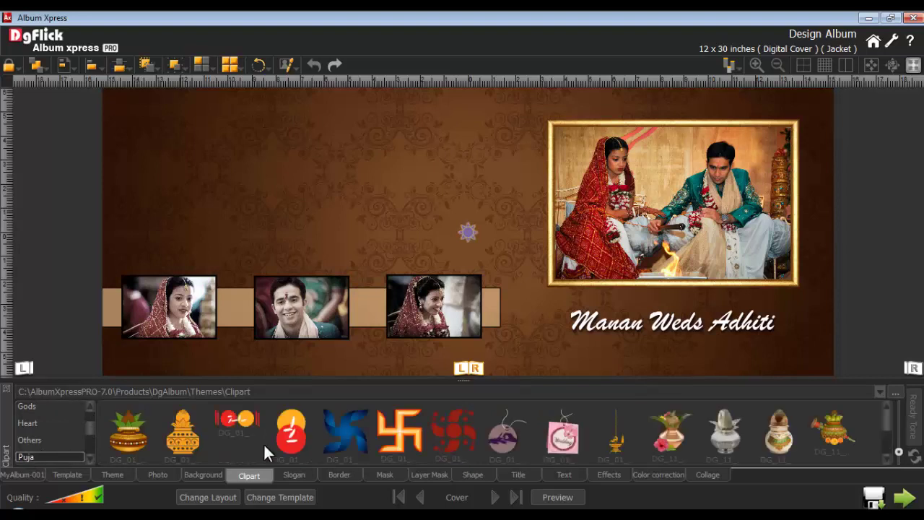
{"action": "left_click", "coordinate": [615, 440]}
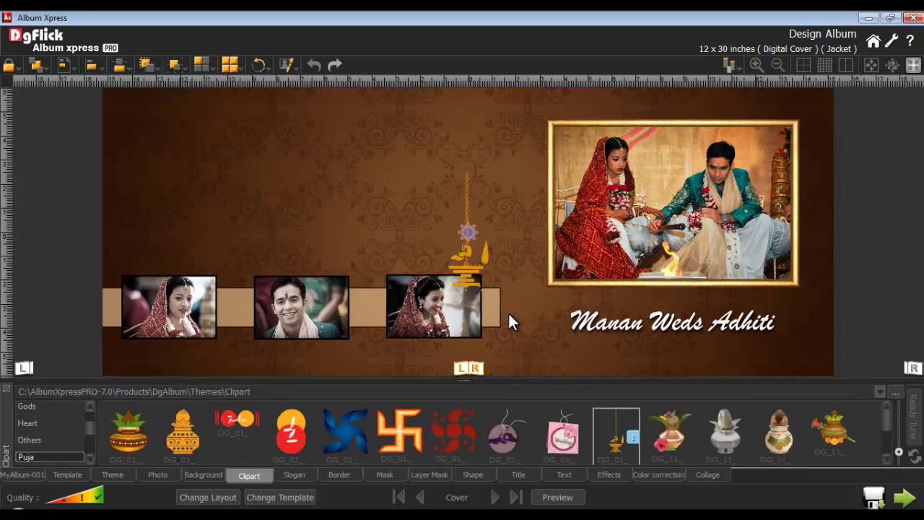
{"action": "left_click", "coordinate": [470, 264]}
{"action": "left_click_drag", "start_coordinate": [470, 263], "coordinate": [443, 319]}
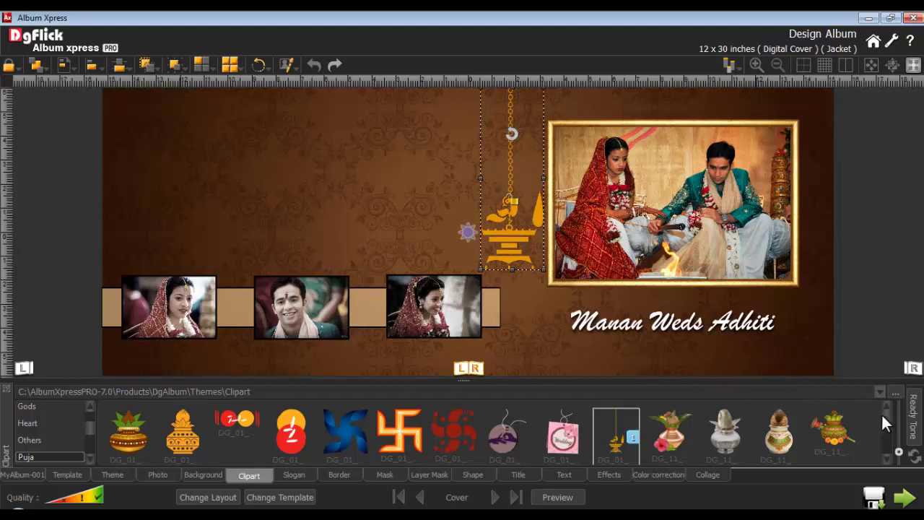
- Try the yellow Ready Tone on the hanging lamp clipart and reset it to its original colour
{"action": "left_click", "coordinate": [913, 424]}
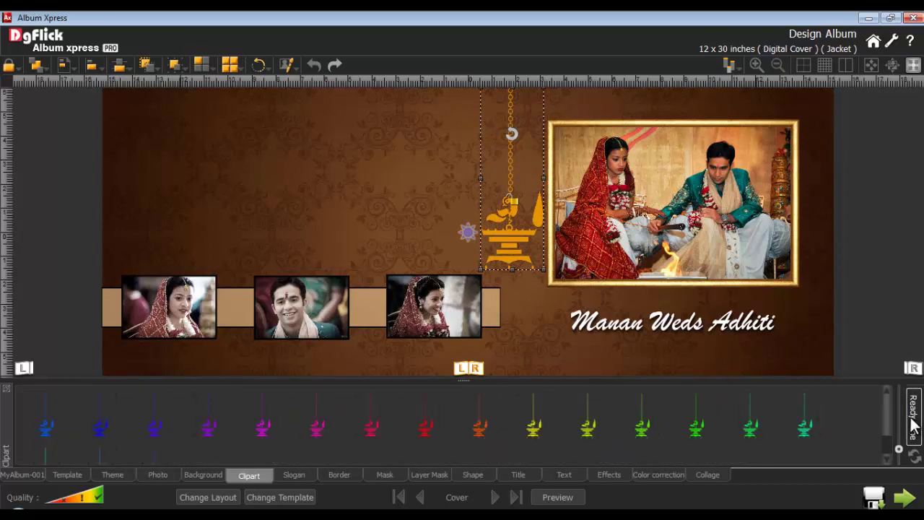
{"action": "left_click", "coordinate": [534, 431]}
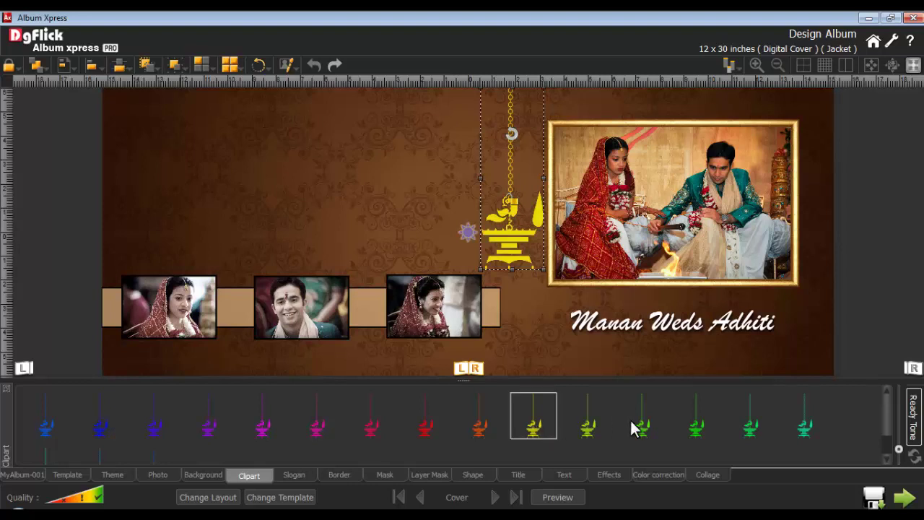
{"action": "left_click", "coordinate": [913, 460]}
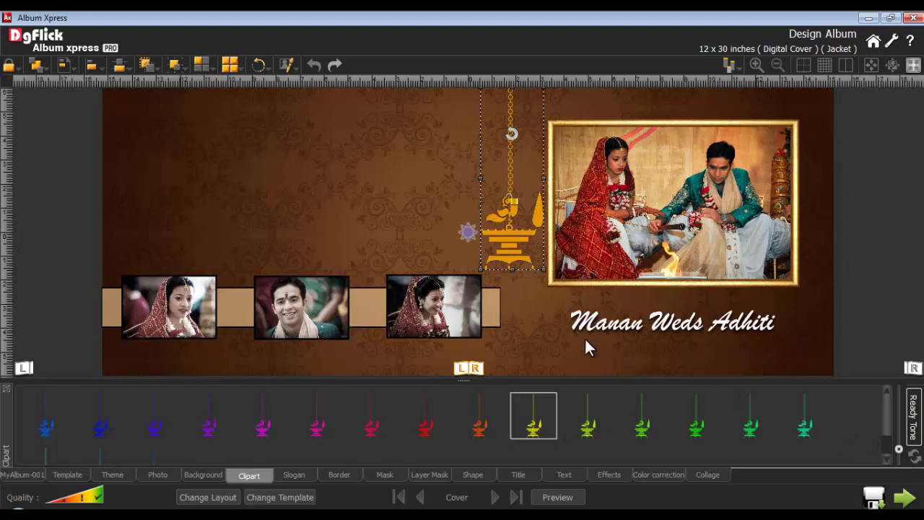
{"action": "left_click", "coordinate": [528, 306]}
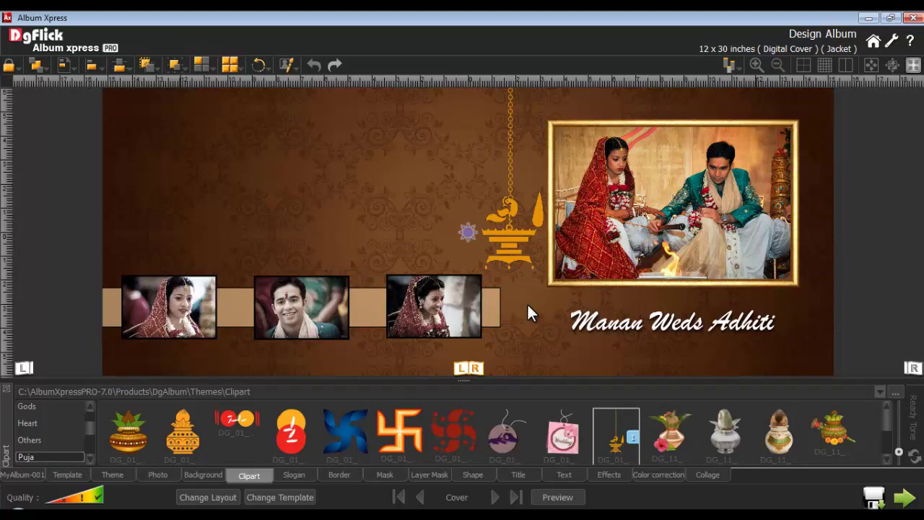
- Copy all objects from the cover onto the Jacket page and apply the brown Pattern background used on the cover
{"action": "key", "text": "ctrl+a"}
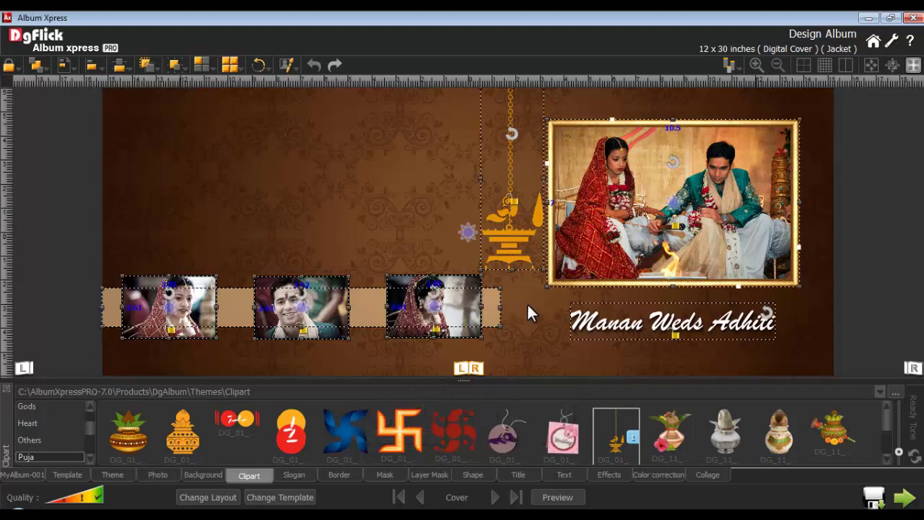
{"action": "key", "text": "ctrl+c"}
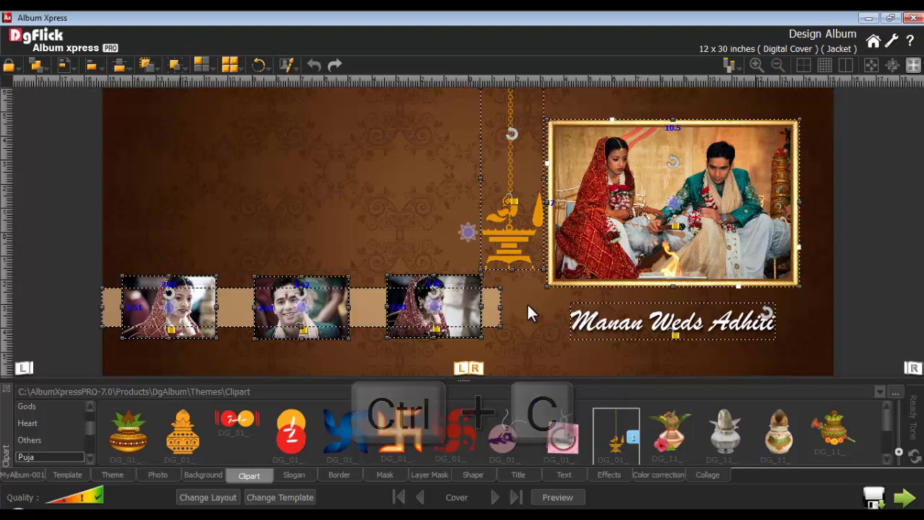
{"action": "left_click", "coordinate": [419, 497]}
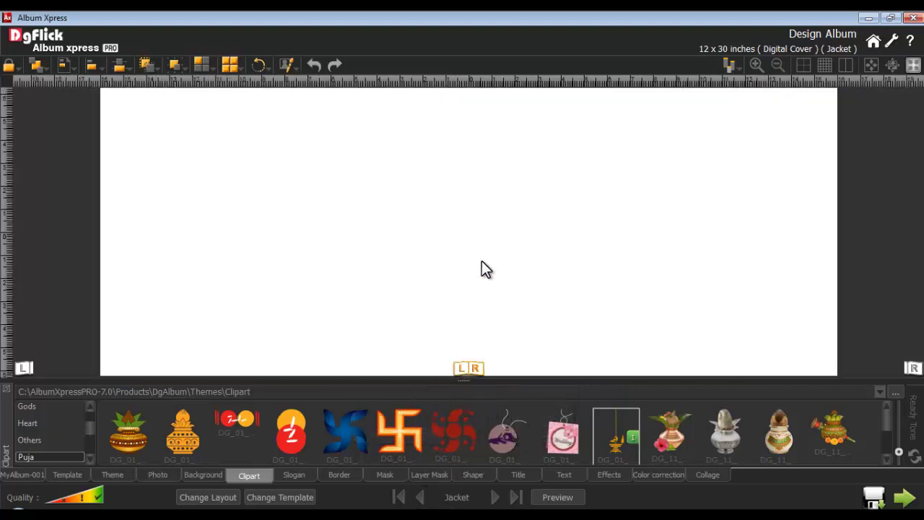
{"action": "key", "text": "ctrl+v"}
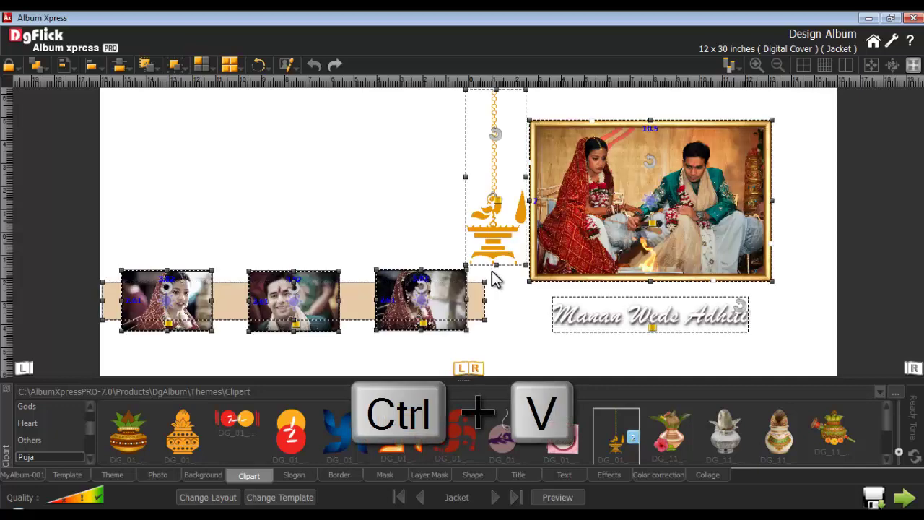
{"action": "left_click", "coordinate": [500, 287]}
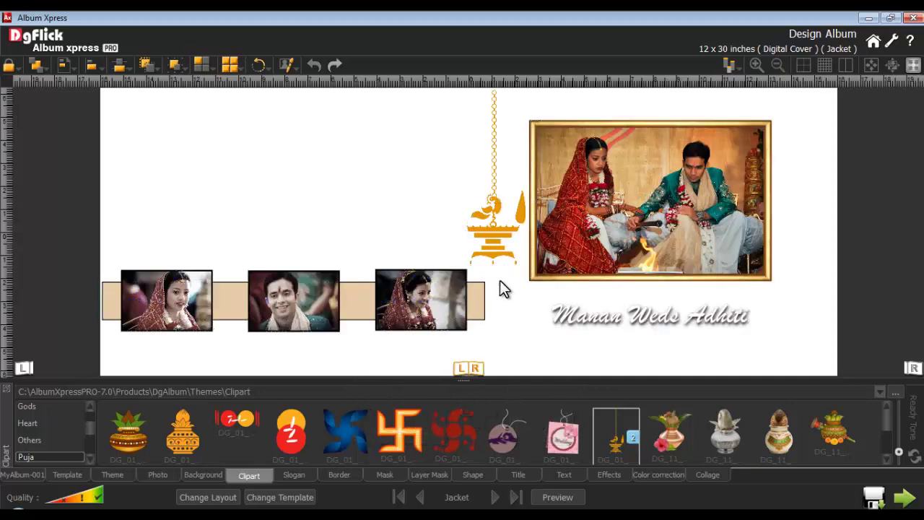
{"action": "left_click", "coordinate": [205, 474]}
{"action": "left_click", "coordinate": [213, 428]}
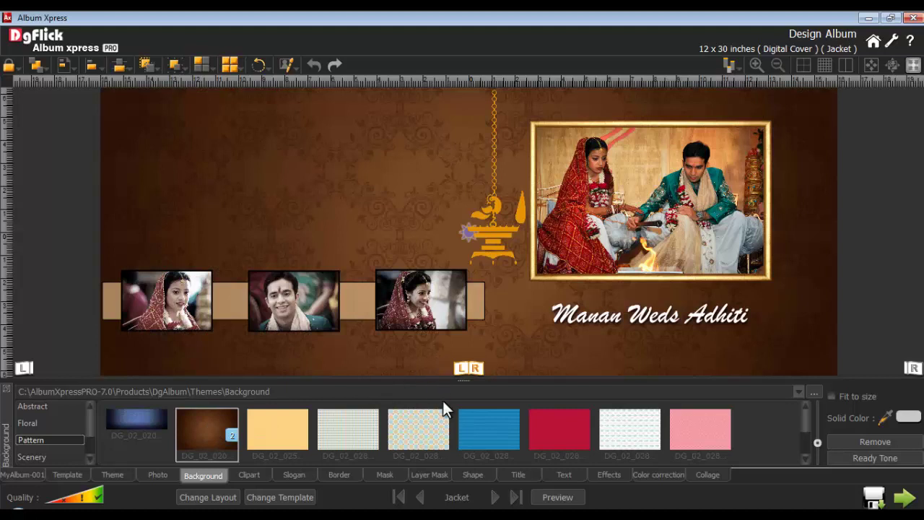
- On the Page 1 - 2 spread, set the groom's profile photo as the background of the left page
{"action": "left_click", "coordinate": [494, 497]}
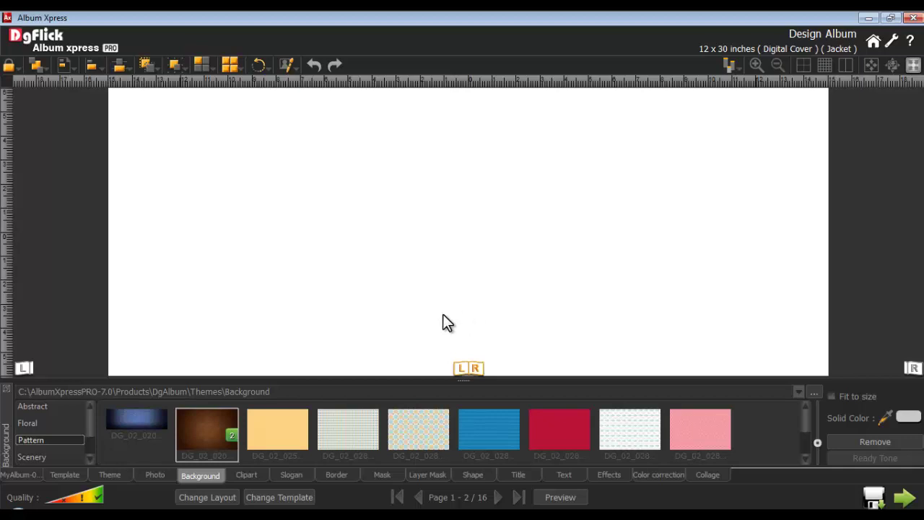
{"action": "left_click", "coordinate": [24, 368]}
{"action": "left_click", "coordinate": [154, 475]}
{"action": "scroll", "coordinate": [840, 439], "scroll_direction": "down", "scroll_amount": 2}
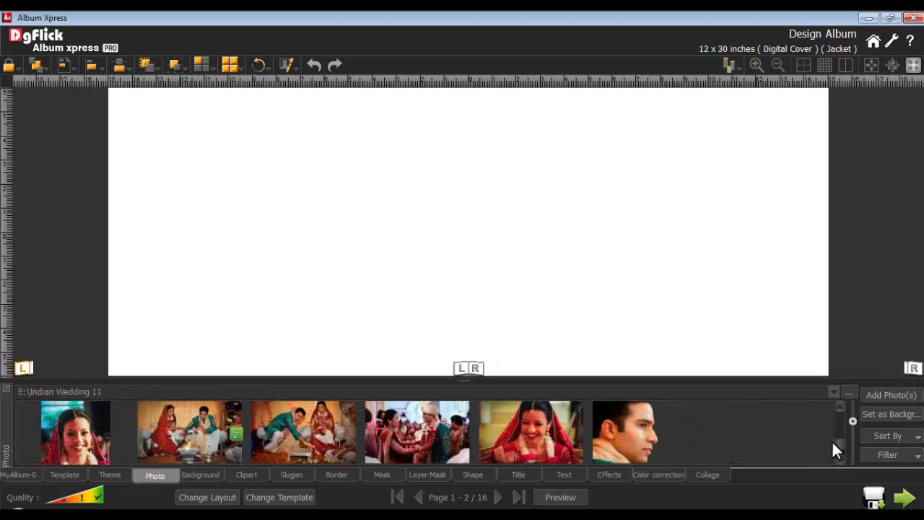
{"action": "left_click", "coordinate": [890, 414]}
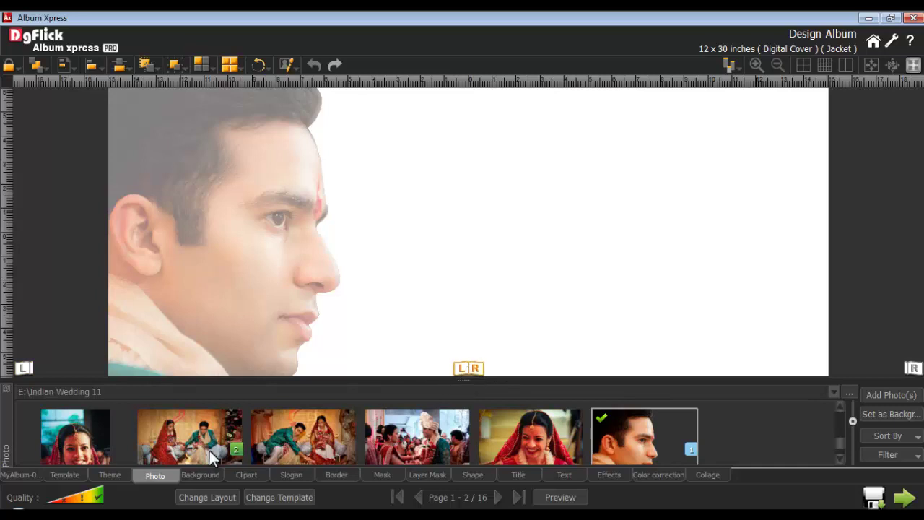
- Apply the pink Abstract background with red waves and light dots across the whole Page 1 - 2 spread
{"action": "left_click", "coordinate": [198, 473]}
{"action": "left_click", "coordinate": [31, 408]}
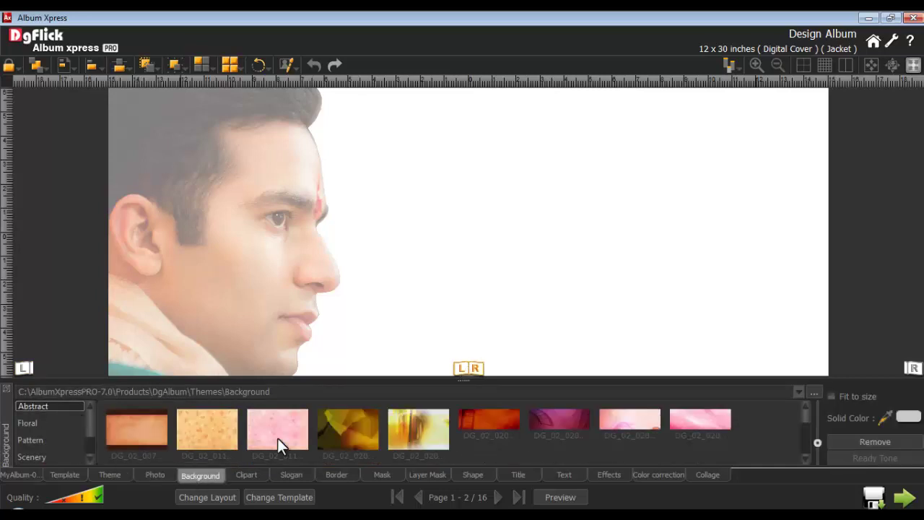
{"action": "left_click", "coordinate": [621, 418]}
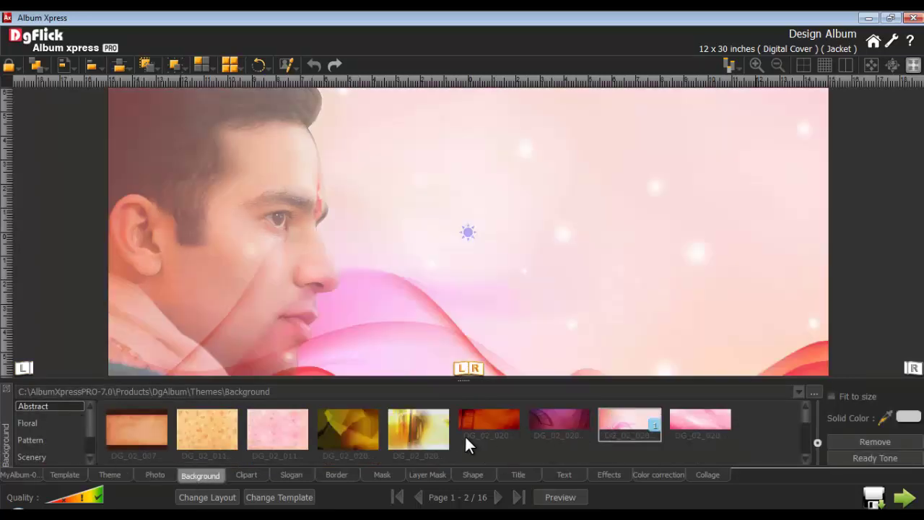
- Select several bride, groom and ceremony photos from the Indian Wedding 11 folder and add them to the Page 1 - 2 spread
{"action": "left_click", "coordinate": [154, 471]}
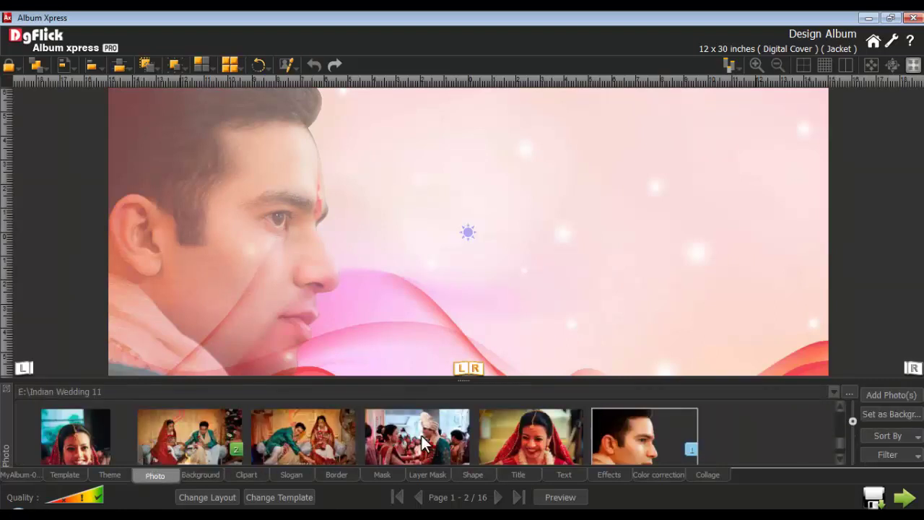
{"action": "key", "text": "ctrl"}
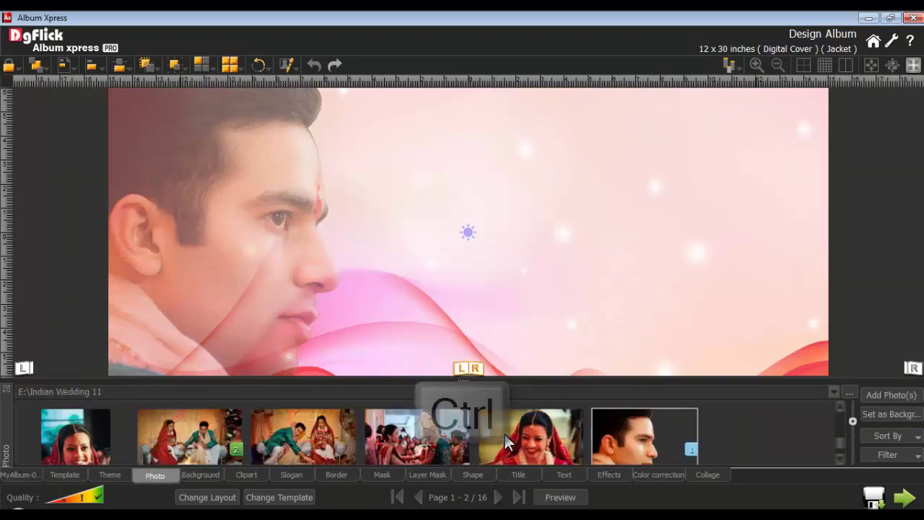
{"action": "left_click", "coordinate": [506, 439], "text": "ctrl"}
{"action": "left_click", "coordinate": [105, 437], "text": "ctrl"}
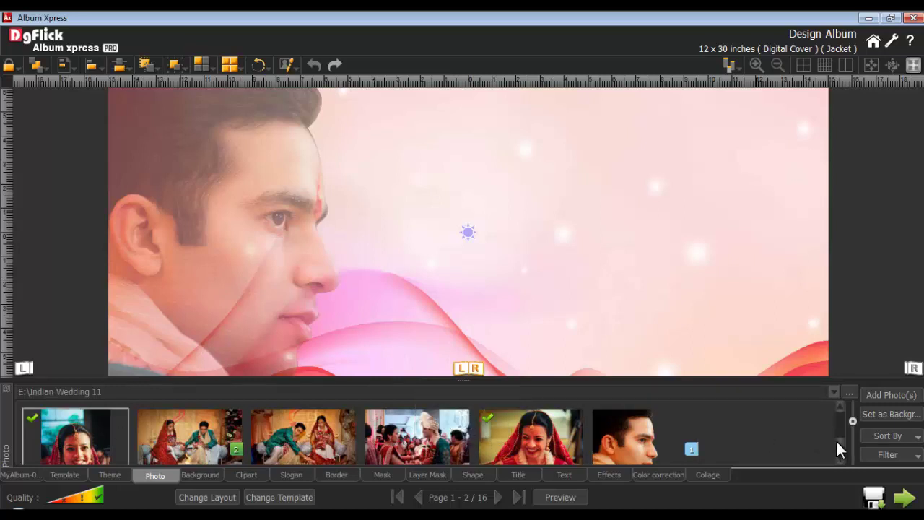
{"action": "scroll", "coordinate": [836, 437], "scroll_direction": "down", "scroll_amount": 2}
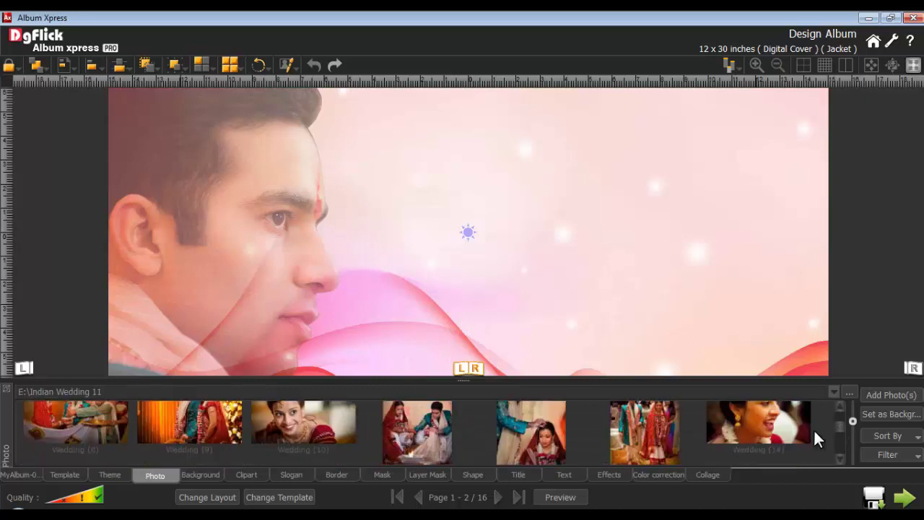
{"action": "scroll", "coordinate": [837, 424], "scroll_direction": "down", "scroll_amount": 2}
{"action": "left_click", "coordinate": [304, 430]}
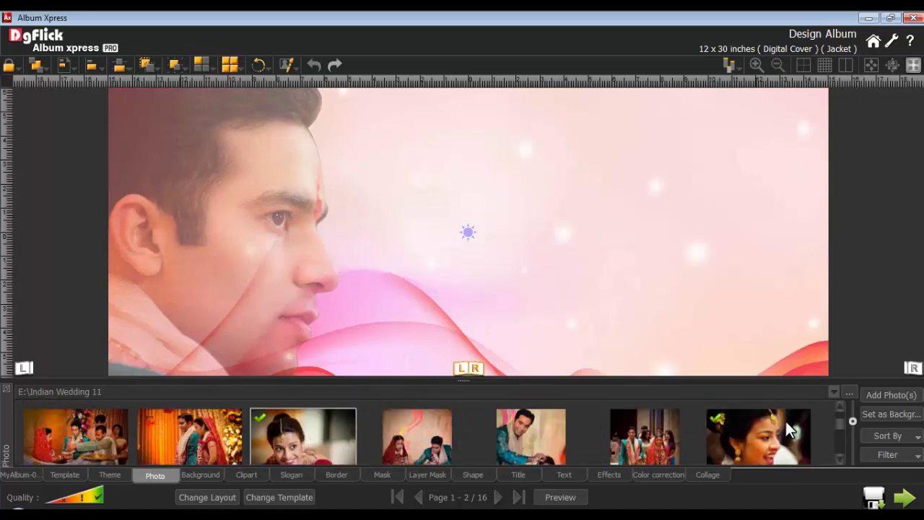
{"action": "left_click", "coordinate": [887, 395]}
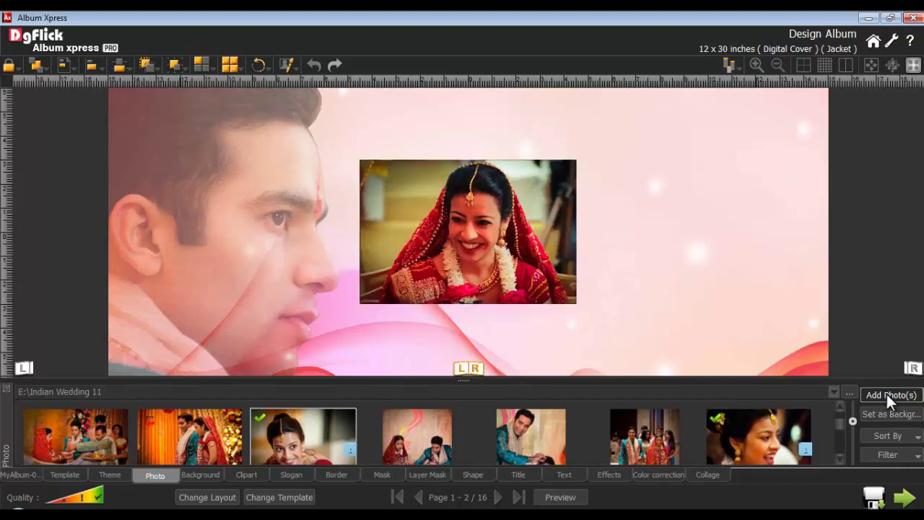
- Arrange all the added photos in a Photo Grid of 3 rows and 3 columns with horizontal and vertical spacing of 20
{"action": "left_click", "coordinate": [515, 261]}
{"action": "left_click_drag", "start_coordinate": [514, 261], "coordinate": [371, 281]}
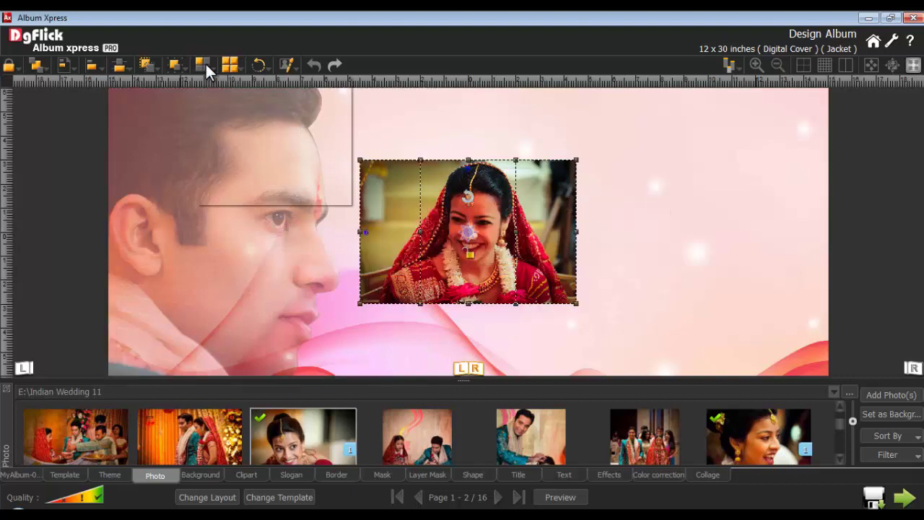
{"action": "left_click", "coordinate": [204, 65]}
{"action": "left_click", "coordinate": [252, 100]}
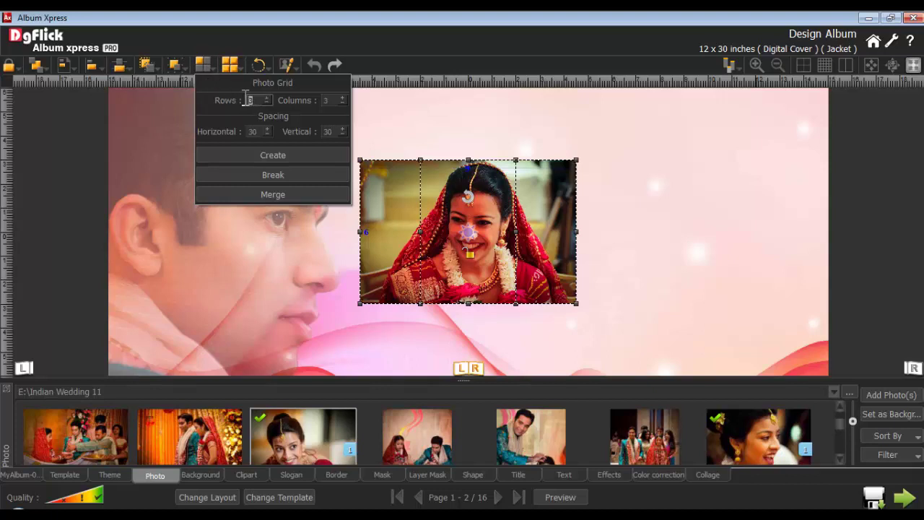
{"action": "left_click", "coordinate": [325, 100]}
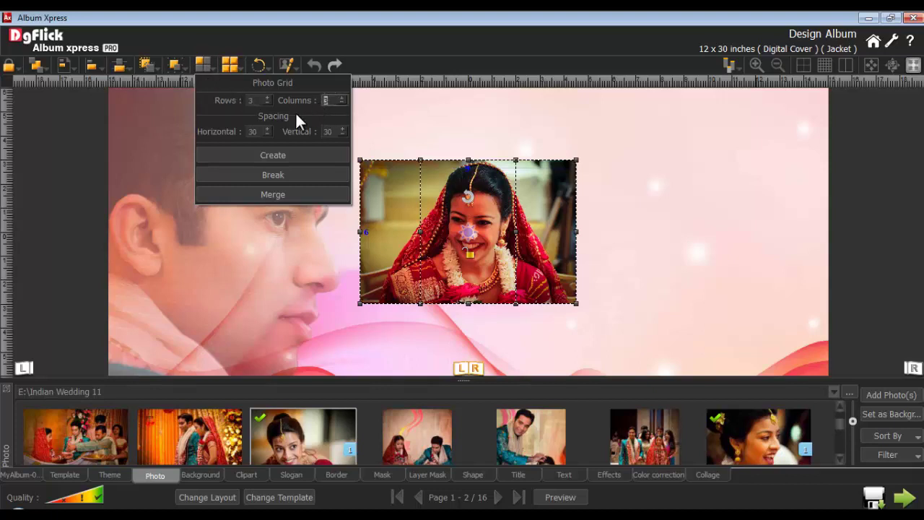
{"action": "left_click", "coordinate": [254, 130]}
{"action": "type", "text": "20"}
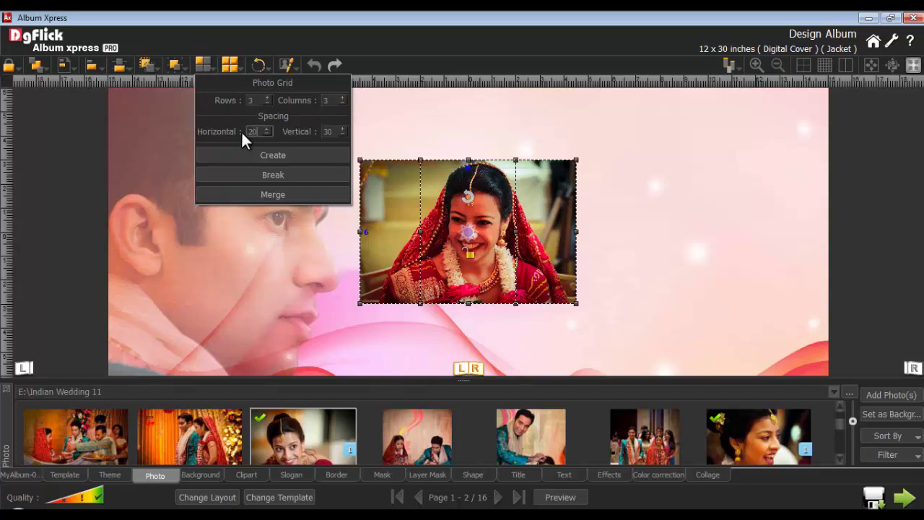
{"action": "left_click", "coordinate": [332, 131]}
{"action": "left_click", "coordinate": [271, 156]}
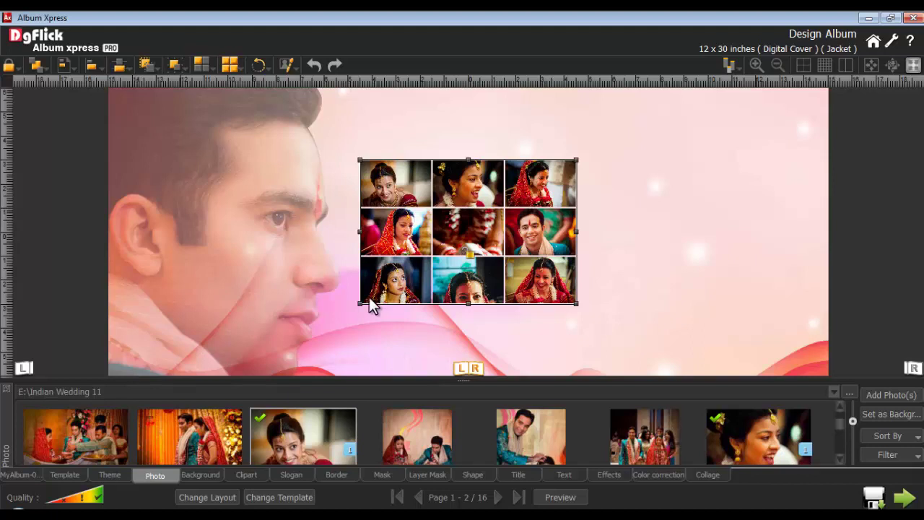
- Enlarge the photo grid and place it on the right page of the spread
{"action": "left_click_drag", "start_coordinate": [365, 302], "coordinate": [314, 334]}
{"action": "left_click_drag", "start_coordinate": [457, 233], "coordinate": [692, 225]}
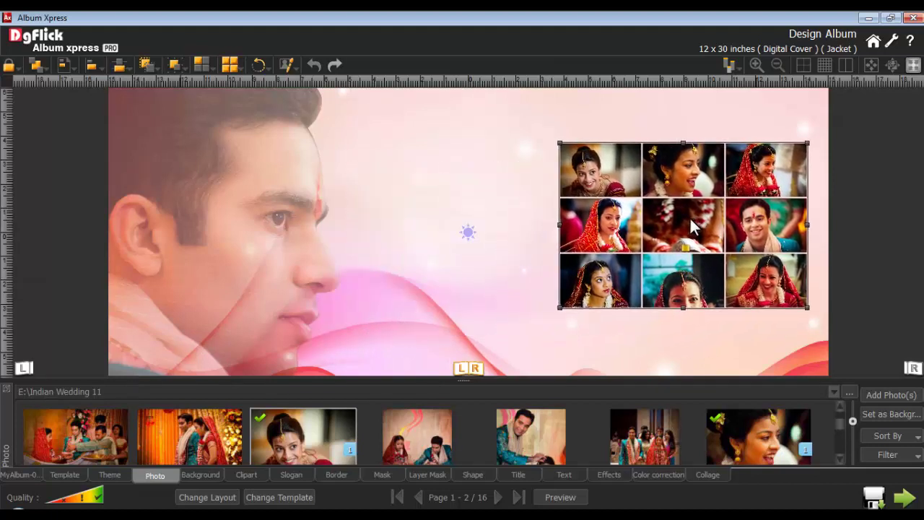
{"action": "left_click_drag", "start_coordinate": [557, 310], "coordinate": [514, 340]}
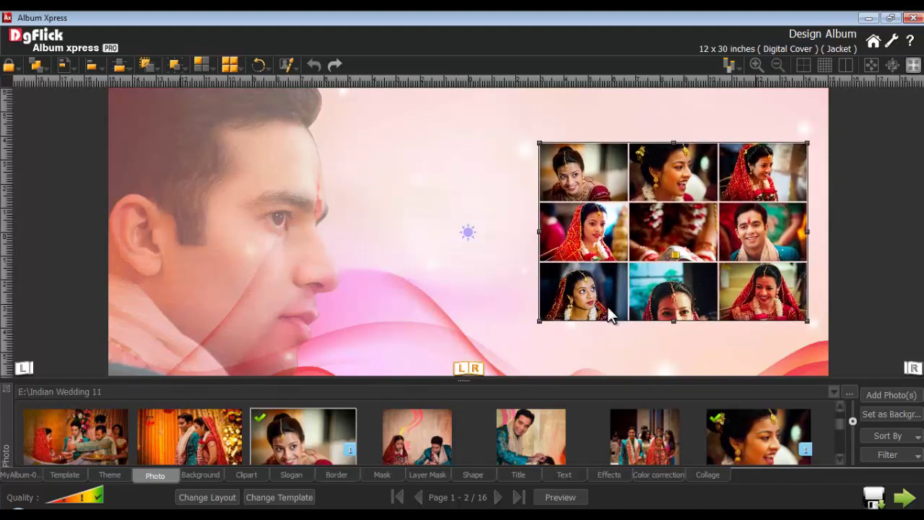
- Reposition the photos inside the centre and bottom-centre grid cells so that the hands and the bride's face are framed
{"action": "left_click", "coordinate": [656, 244]}
{"action": "left_click_drag", "start_coordinate": [671, 238], "coordinate": [681, 140]}
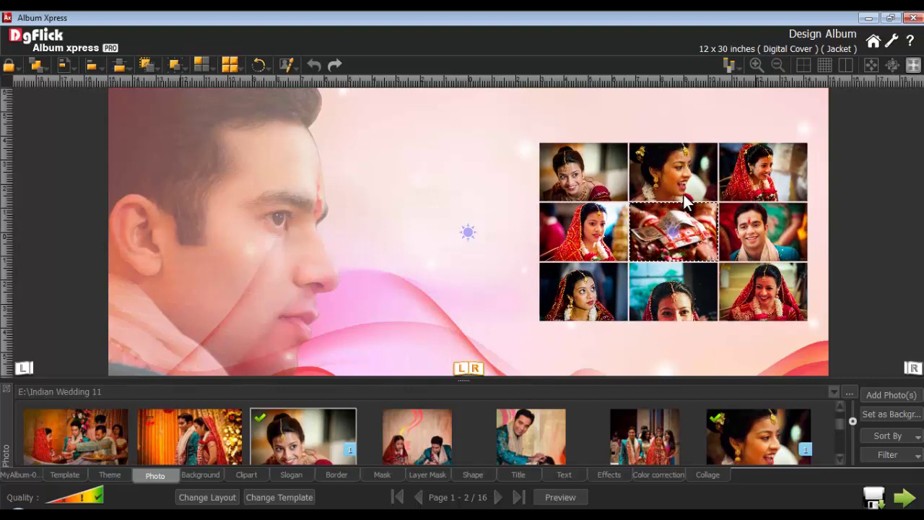
{"action": "left_click", "coordinate": [673, 293]}
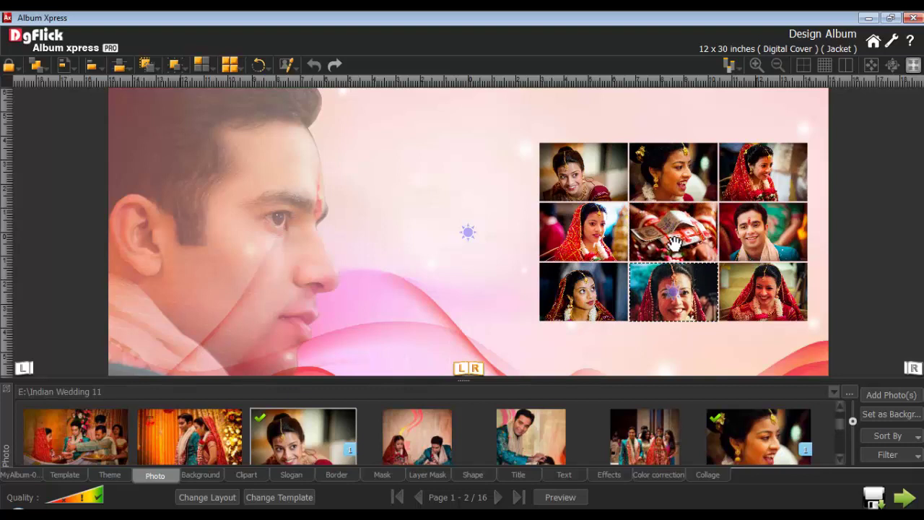
- Merge the upper two cells of the grid's left column and reposition the bride's photo to centre her face in the merged cell
{"action": "left_click", "coordinate": [619, 299]}
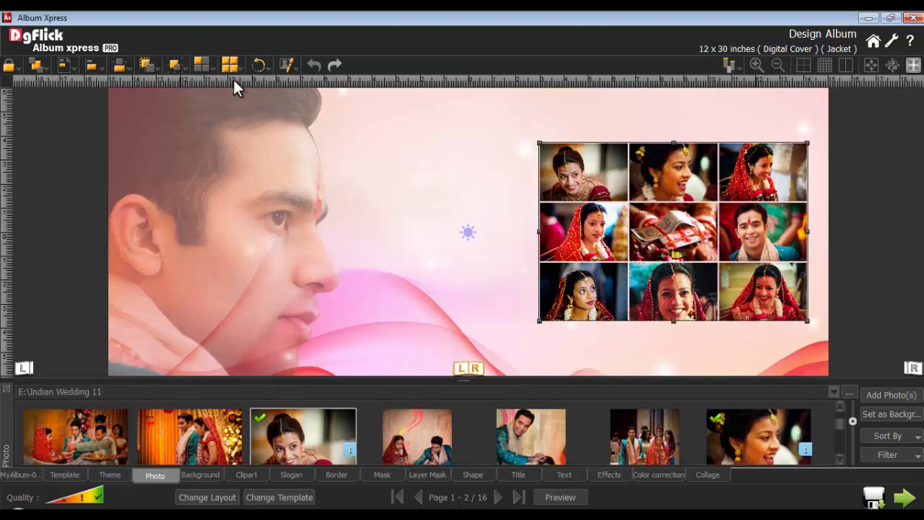
{"action": "left_click", "coordinate": [201, 65]}
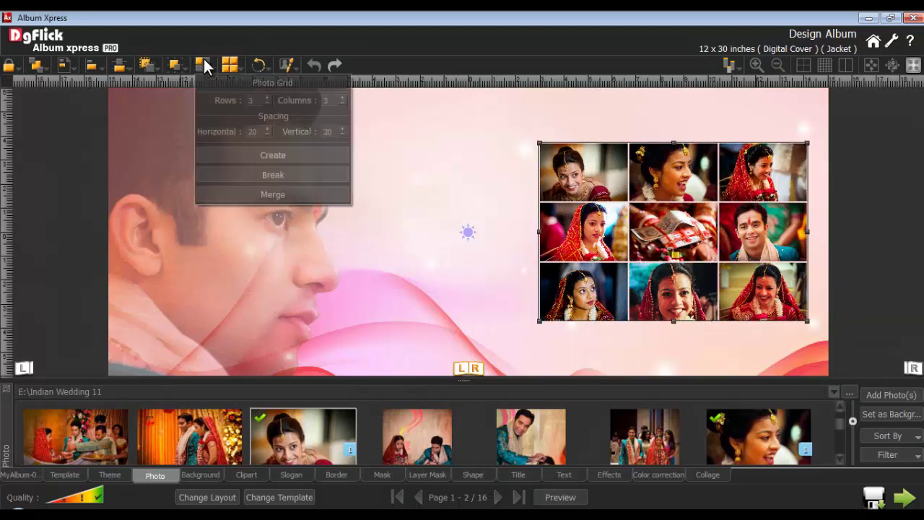
{"action": "left_click", "coordinate": [273, 175]}
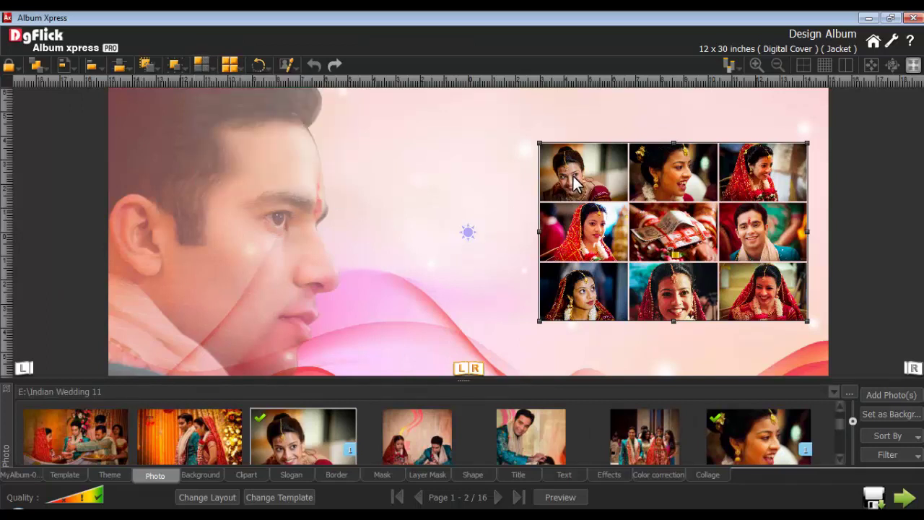
{"action": "left_click", "coordinate": [575, 182]}
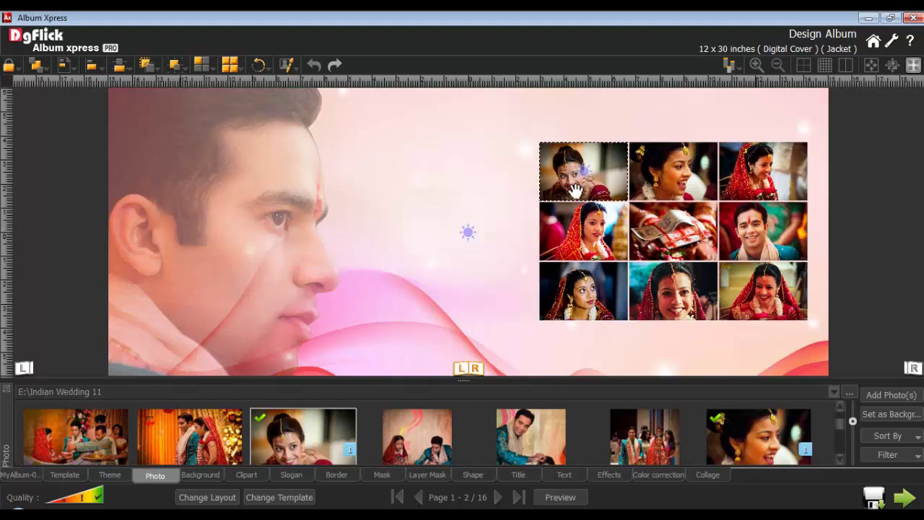
{"action": "left_click", "coordinate": [588, 231], "text": "ctrl"}
{"action": "left_click", "coordinate": [202, 65]}
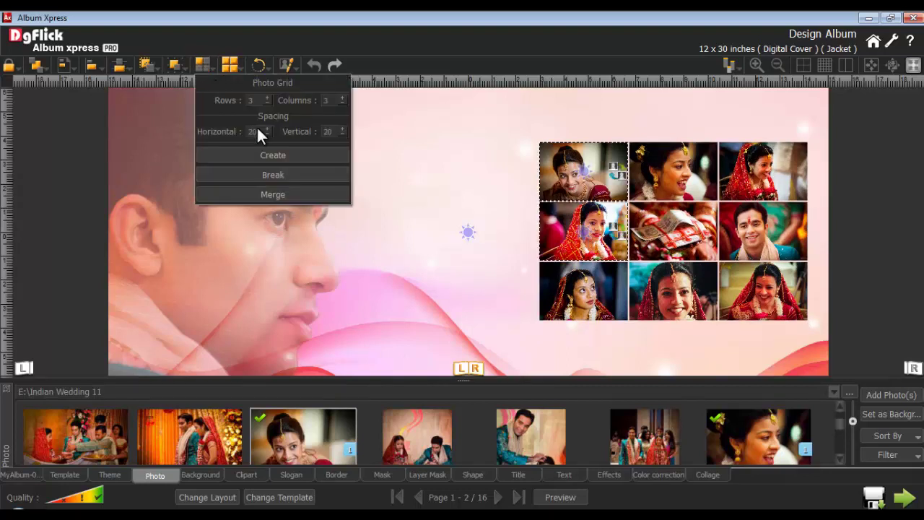
{"action": "left_click", "coordinate": [282, 190]}
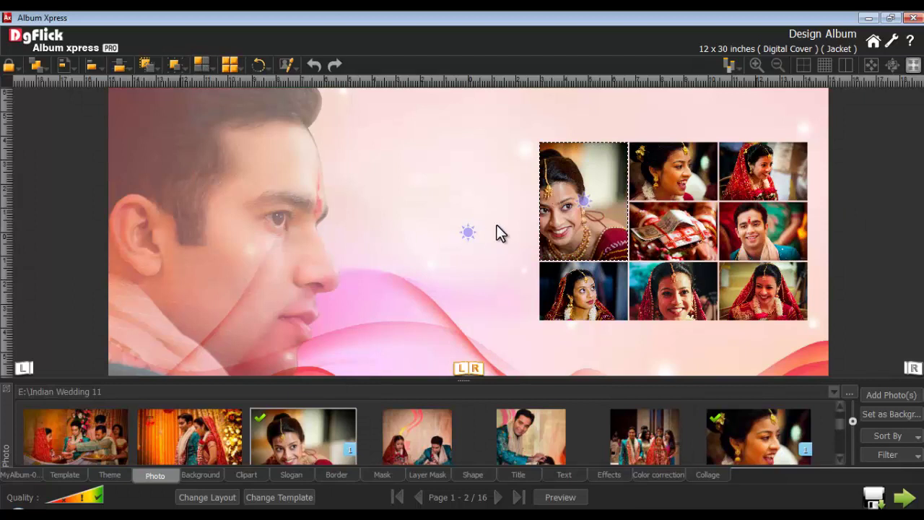
{"action": "left_click_drag", "start_coordinate": [582, 204], "coordinate": [624, 198]}
- Apply the first Outline preset and the tenth Shadow preset to all photos in the grid
{"action": "key", "text": "ctrl+a"}
{"action": "left_click", "coordinate": [609, 475]}
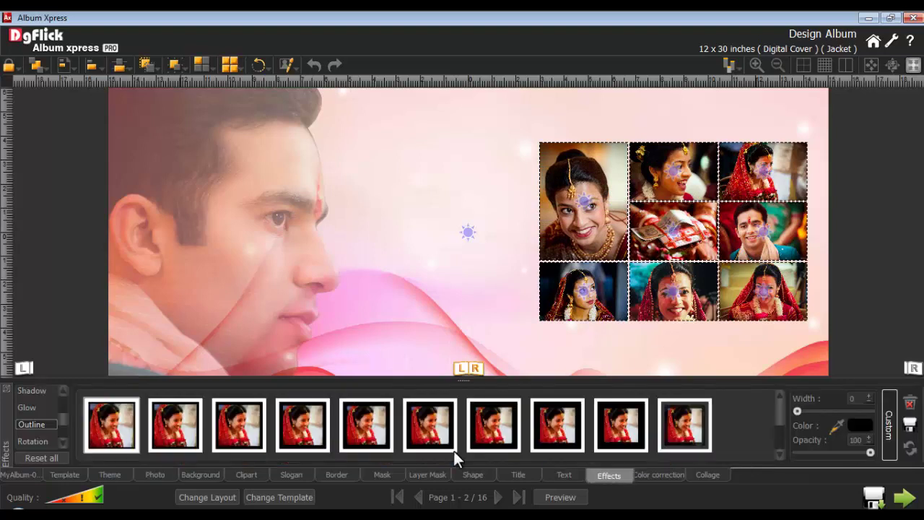
{"action": "left_click", "coordinate": [109, 431]}
{"action": "left_click", "coordinate": [29, 391]}
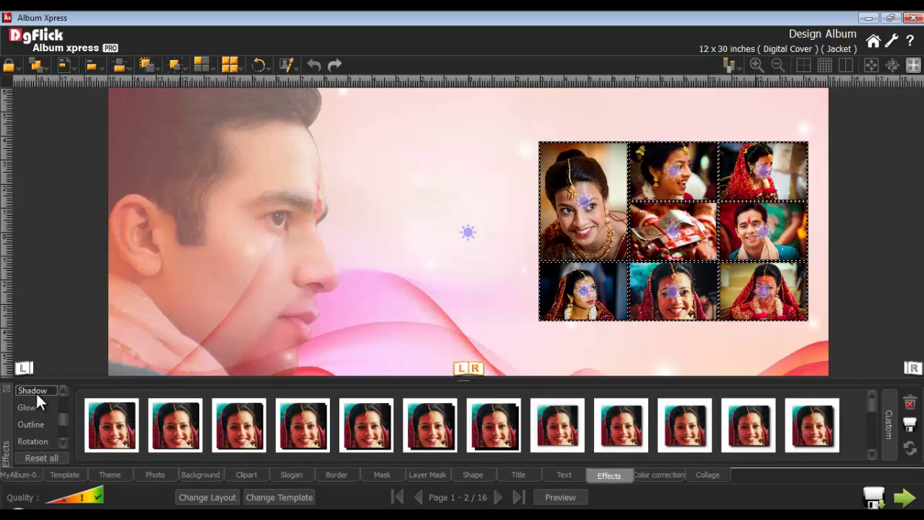
{"action": "left_click", "coordinate": [683, 431]}
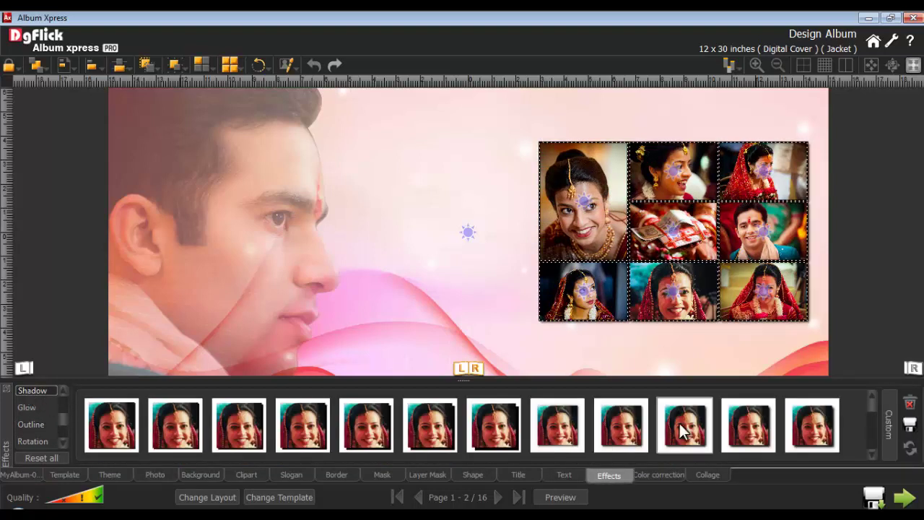
{"action": "left_click", "coordinate": [509, 336]}
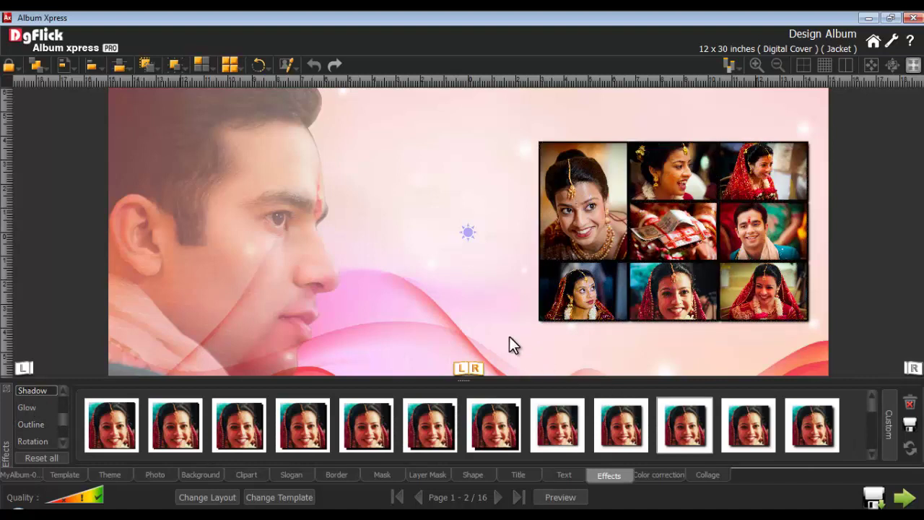
- Add the four-line pink and purple Slogan-Devnagari verse to the spread
{"action": "left_click", "coordinate": [289, 475]}
{"action": "scroll", "coordinate": [877, 426], "scroll_direction": "down", "scroll_amount": 3}
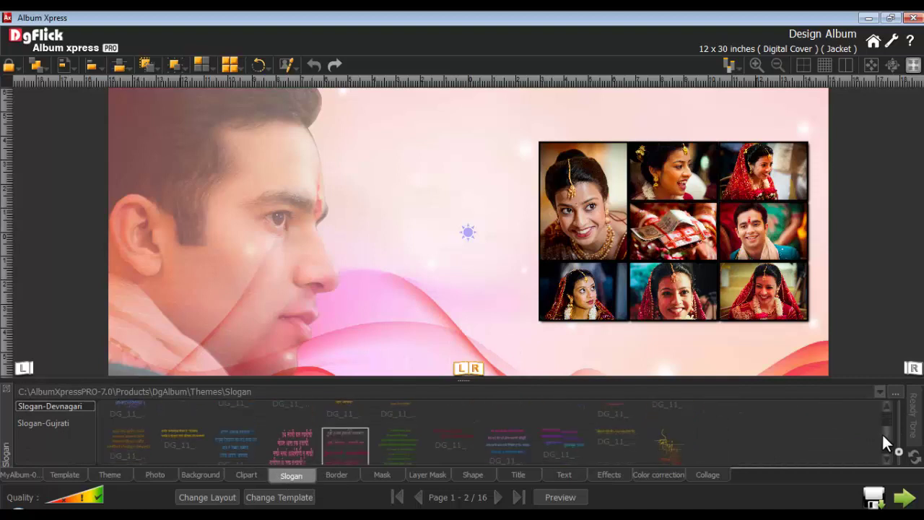
{"action": "left_click", "coordinate": [336, 423]}
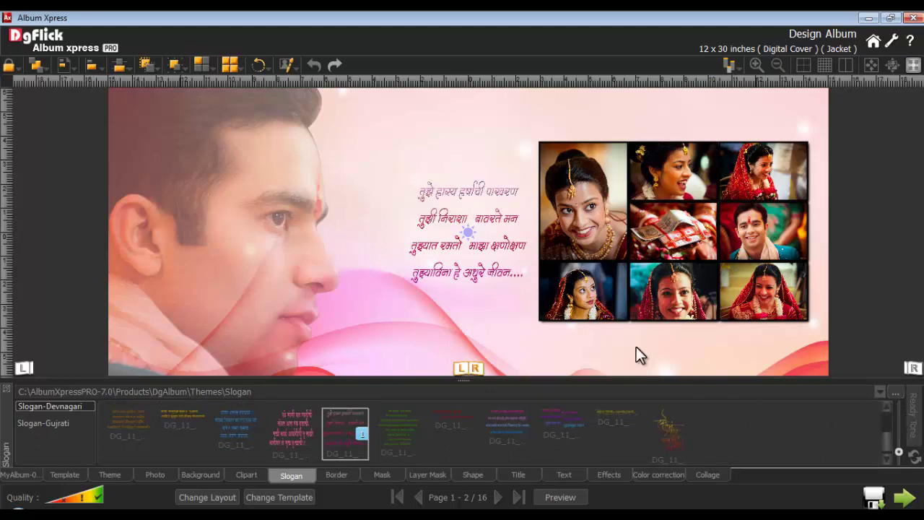
- Try the orange Ready Tone on the slogan and reset it to its original colours
{"action": "left_click", "coordinate": [471, 261]}
{"action": "left_click", "coordinate": [913, 426]}
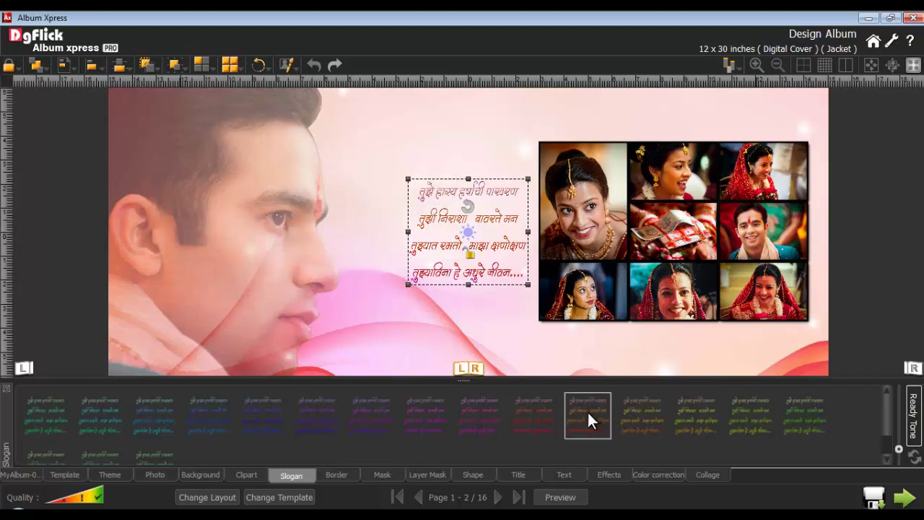
{"action": "left_click", "coordinate": [916, 459]}
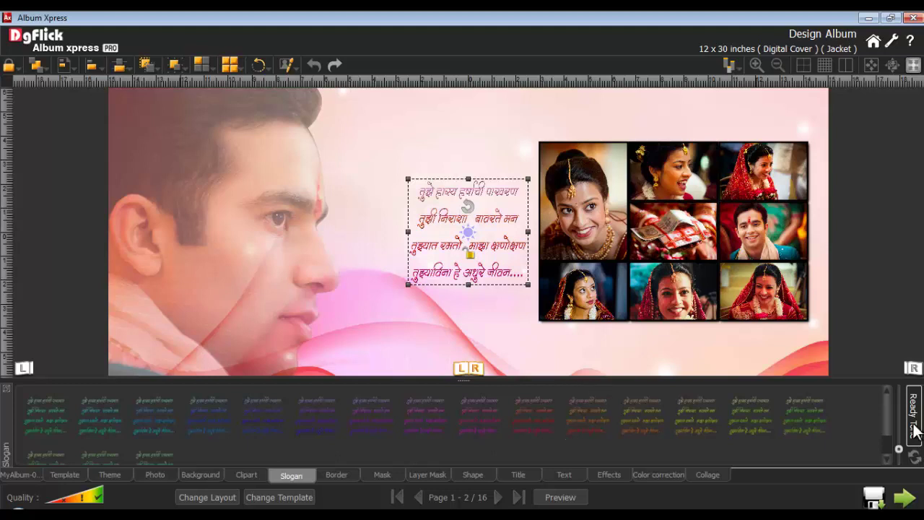
{"action": "left_click", "coordinate": [916, 430]}
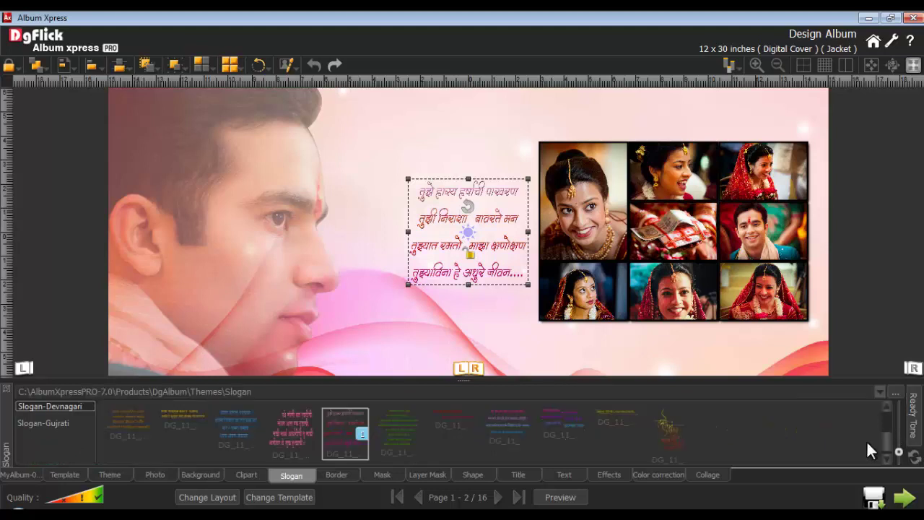
- Apply the ninth Shadow preset to the slogan, enlarge it and position it between the groom's face and the photo grid
{"action": "left_click", "coordinate": [607, 474]}
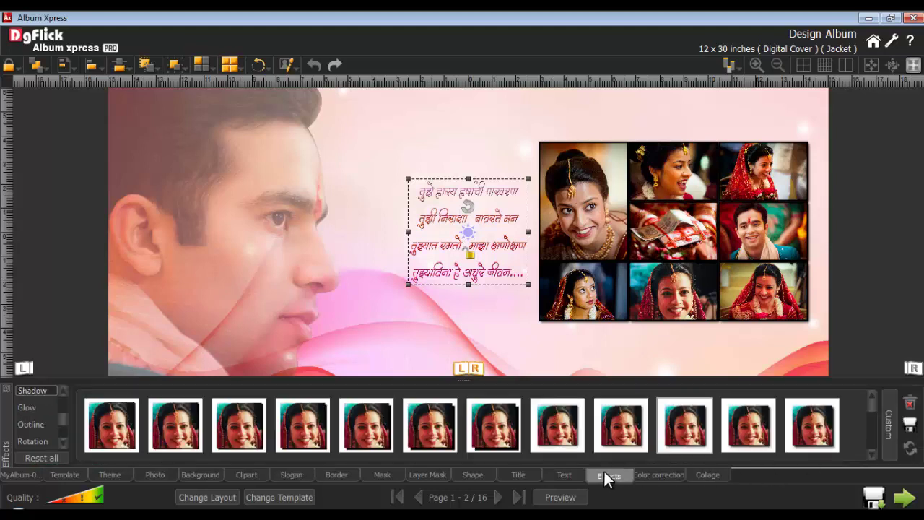
{"action": "left_click", "coordinate": [629, 431]}
{"action": "left_click_drag", "start_coordinate": [408, 285], "coordinate": [344, 342]}
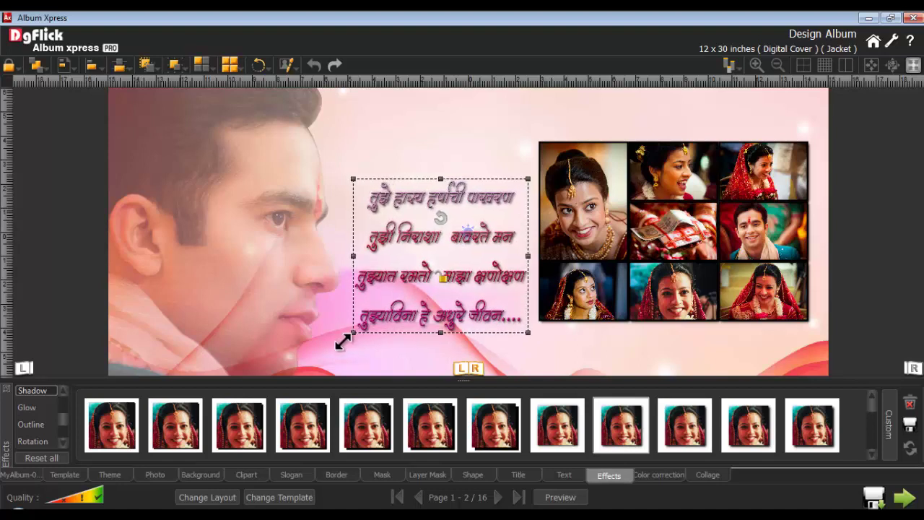
{"action": "left_click_drag", "start_coordinate": [463, 239], "coordinate": [462, 214]}
{"action": "left_click", "coordinate": [488, 318]}
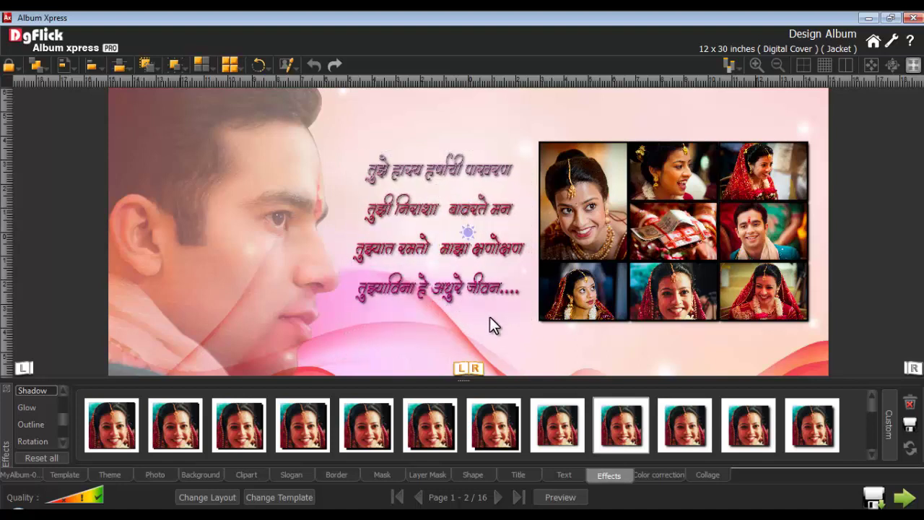
- Go to pages 3-4 and add the photo of the turbaned groom and bride wearing garlands
{"action": "left_click", "coordinate": [498, 497]}
{"action": "left_click", "coordinate": [156, 475]}
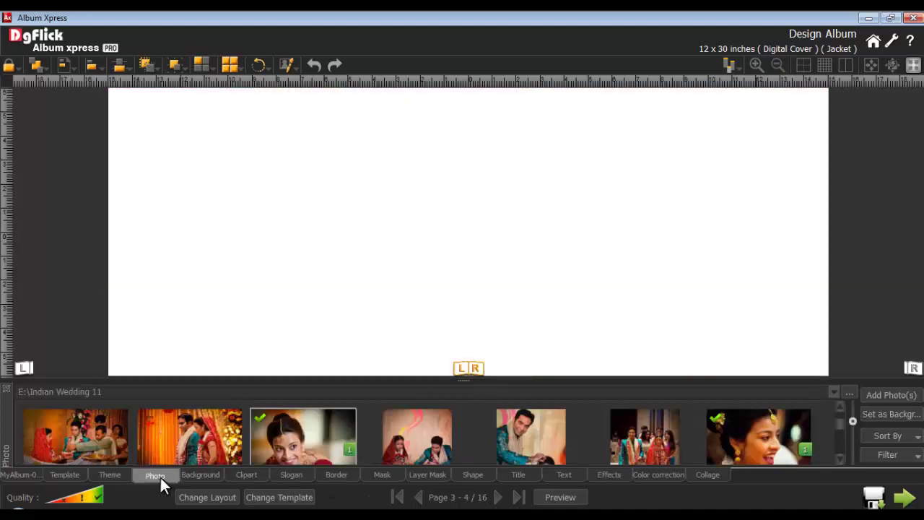
{"action": "left_click_drag", "start_coordinate": [839, 408], "coordinate": [840, 440]}
{"action": "double_click", "coordinate": [758, 432]}
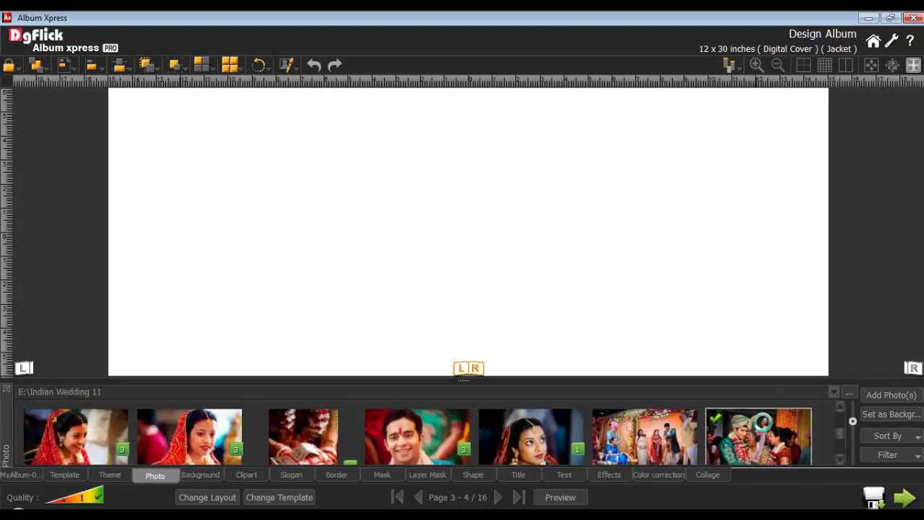
- Enlarge the garland photo, trim its width on both sides and position it on the left page
{"action": "left_click_drag", "start_coordinate": [497, 235], "coordinate": [265, 172]}
{"action": "left_click_drag", "start_coordinate": [345, 243], "coordinate": [475, 331]}
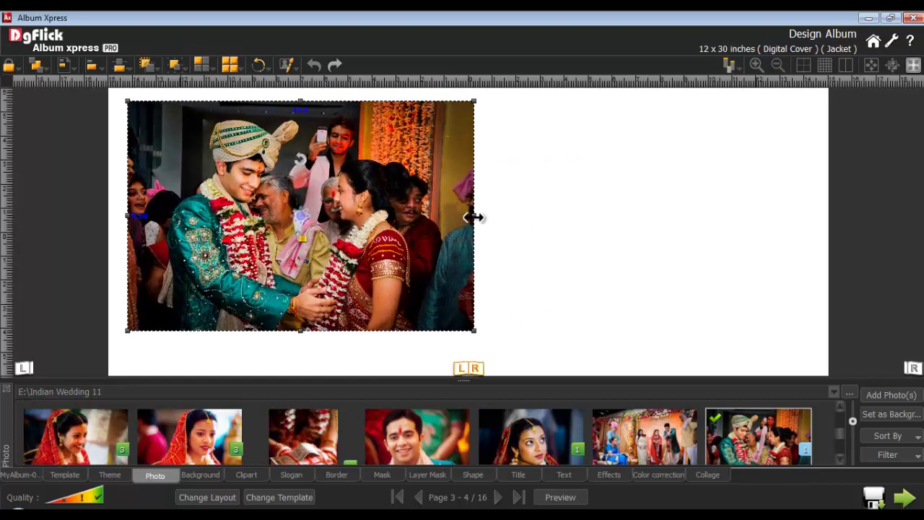
{"action": "left_click_drag", "start_coordinate": [475, 215], "coordinate": [421, 233]}
{"action": "left_click_drag", "start_coordinate": [128, 216], "coordinate": [156, 216]}
{"action": "left_click_drag", "start_coordinate": [223, 225], "coordinate": [212, 234]}
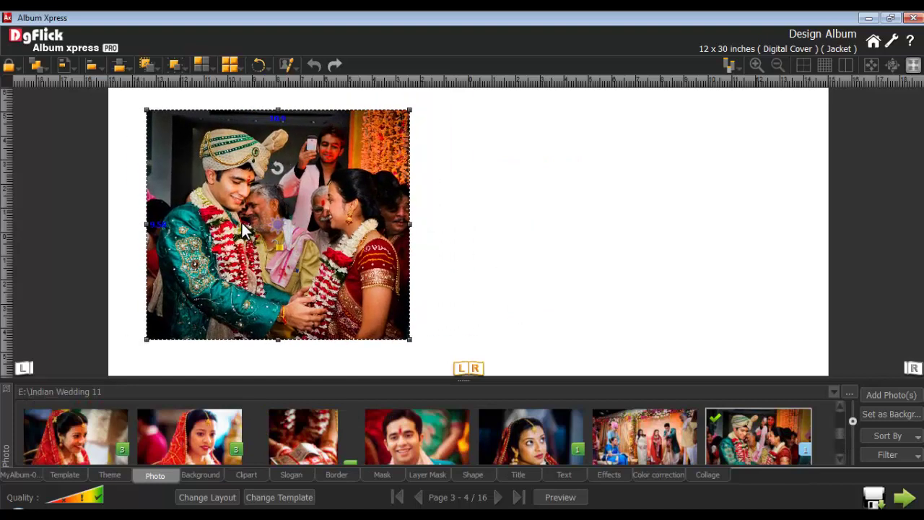
- Split the garland photo into 3 rows and 3 columns with 30 horizontal and vertical spacing, and break it into separate pieces
{"action": "left_click", "coordinate": [229, 65]}
{"action": "double_click", "coordinate": [284, 101]}
{"action": "double_click", "coordinate": [352, 101]}
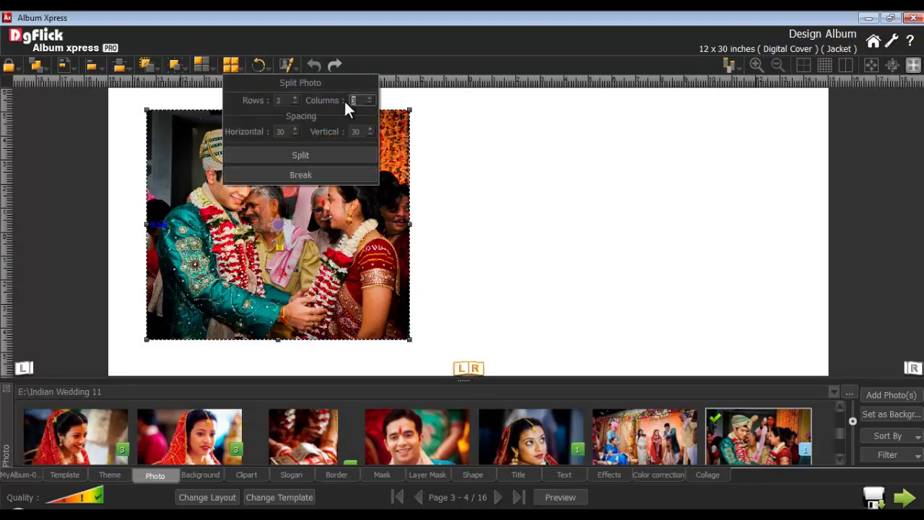
{"action": "double_click", "coordinate": [283, 132]}
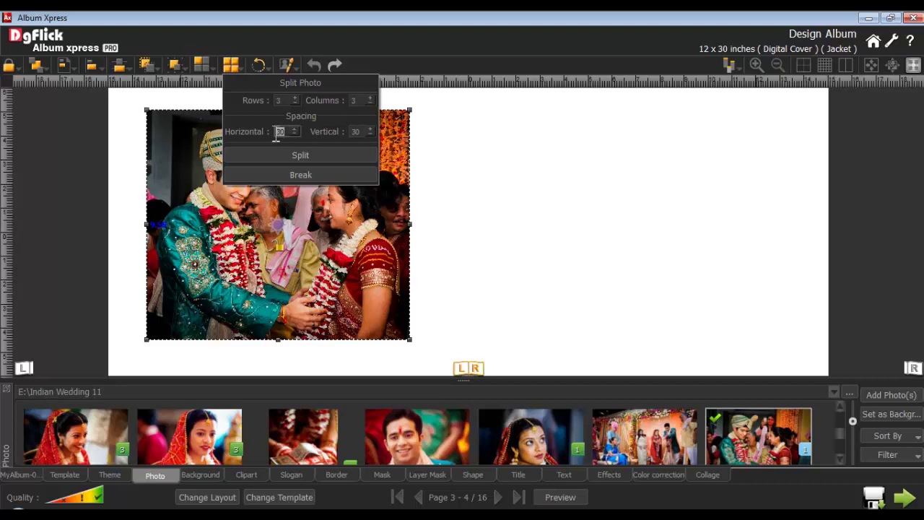
{"action": "double_click", "coordinate": [357, 132]}
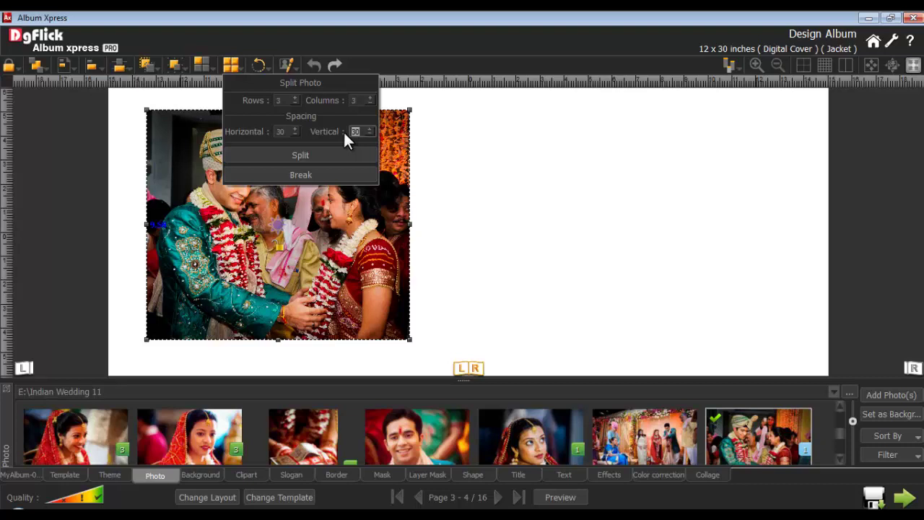
{"action": "left_click", "coordinate": [301, 155]}
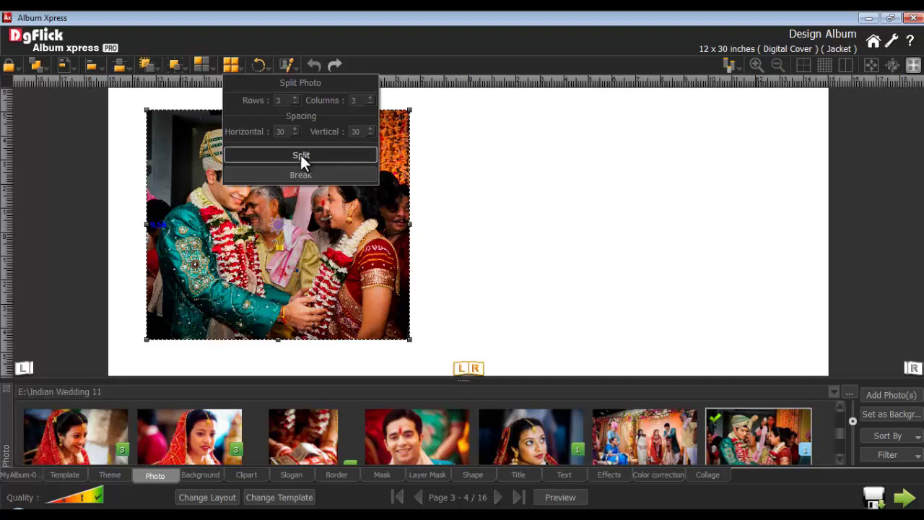
{"action": "left_click", "coordinate": [230, 63]}
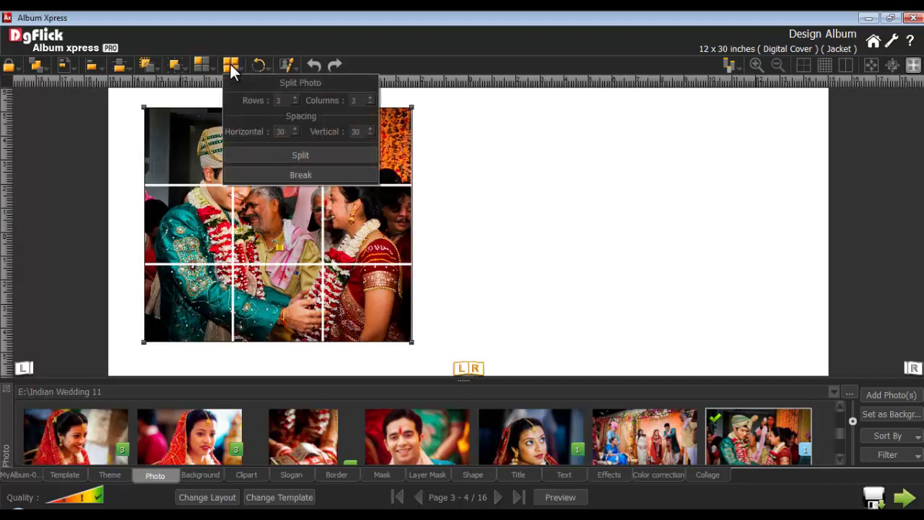
{"action": "left_click", "coordinate": [301, 176]}
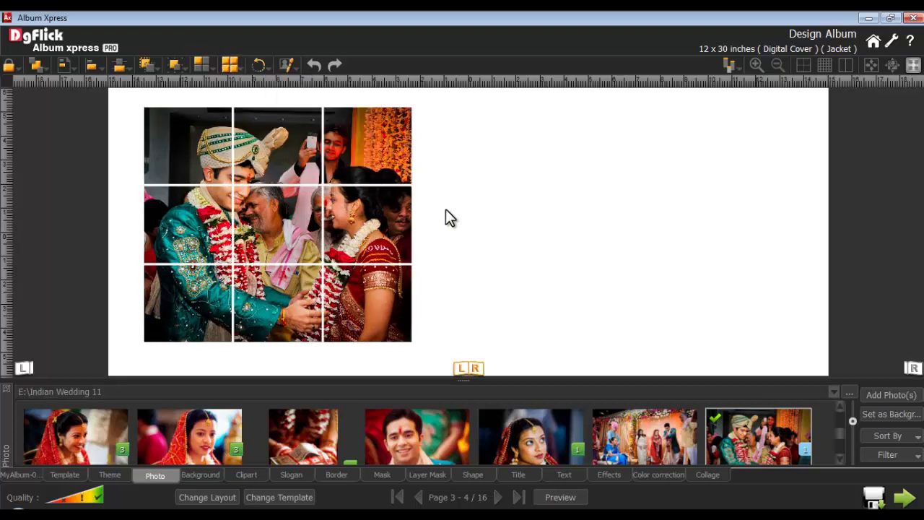
- Apply the green Abstract background with swirl ornaments to the spread
{"action": "left_click", "coordinate": [202, 475]}
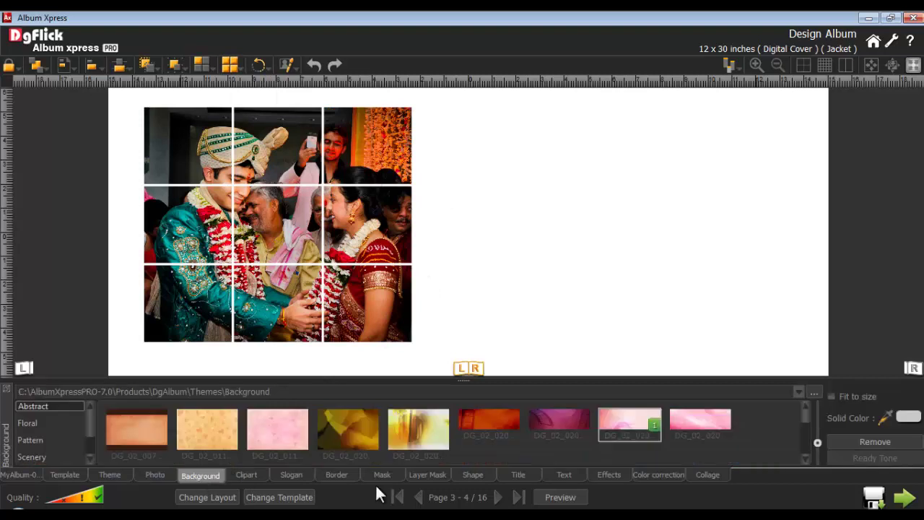
{"action": "scroll", "coordinate": [803, 422], "scroll_direction": "down", "scroll_amount": 3}
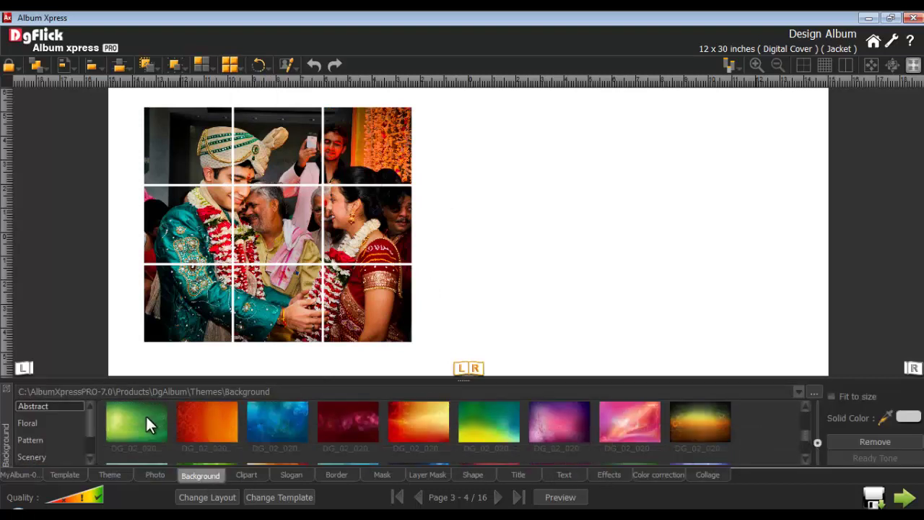
{"action": "left_click", "coordinate": [146, 419]}
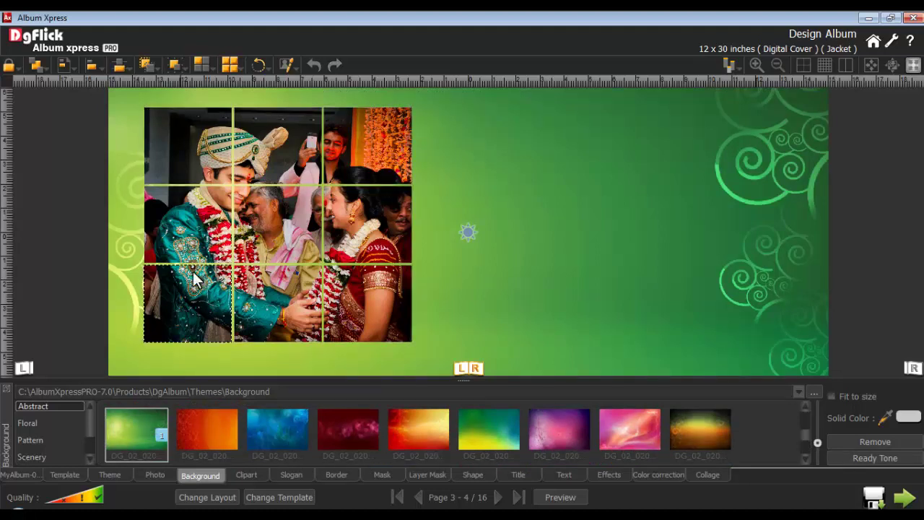
- Apply the third, dark red effect preset to the outer two columns of the split photo
{"action": "left_click", "coordinate": [609, 476]}
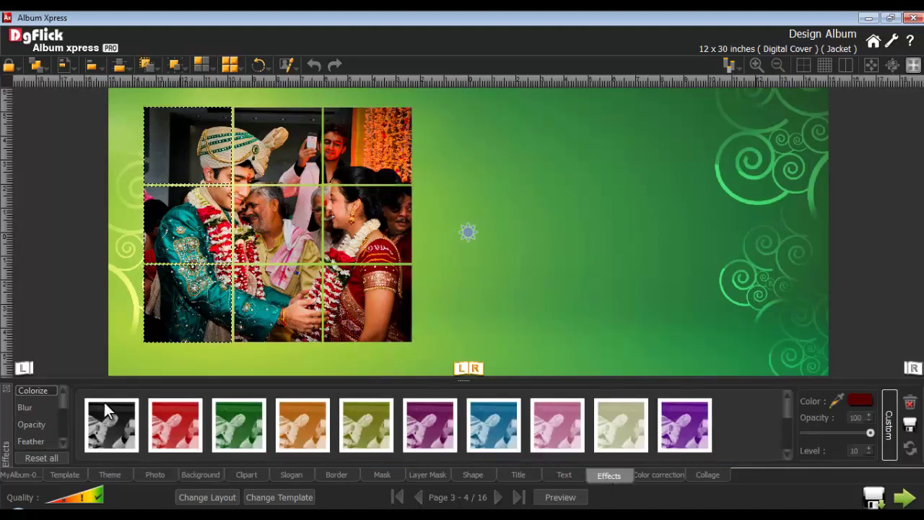
{"action": "left_click_drag", "start_coordinate": [63, 400], "coordinate": [59, 426]}
{"action": "left_click", "coordinate": [32, 424]}
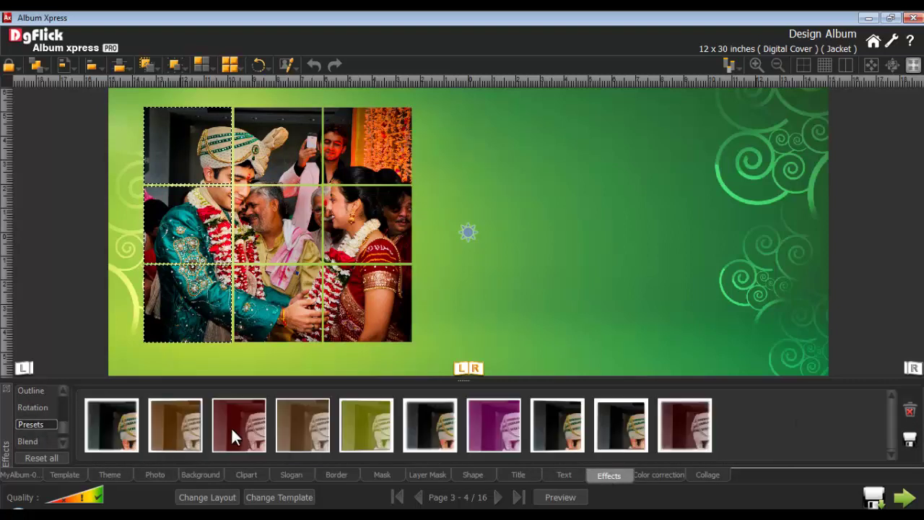
{"action": "left_click", "coordinate": [235, 423]}
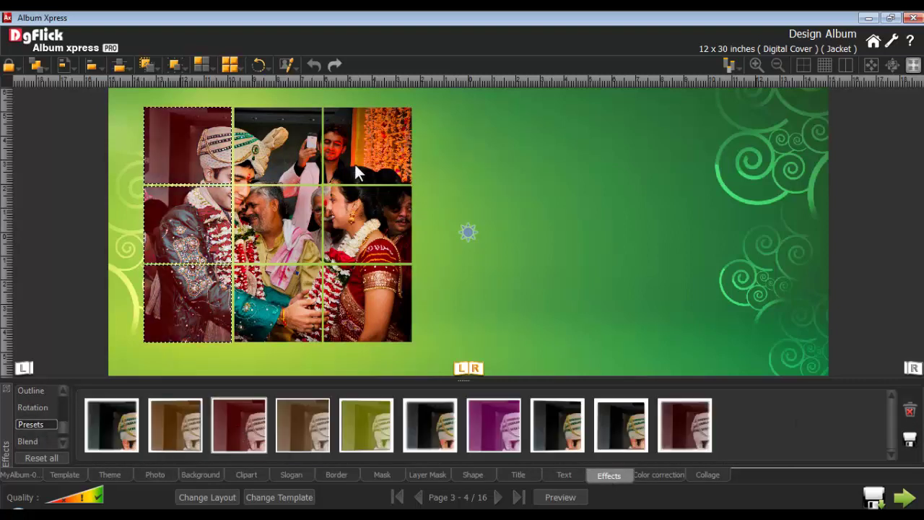
{"action": "left_click", "coordinate": [364, 311], "text": "shift"}
{"action": "left_click", "coordinate": [235, 433]}
- Apply the fourth, brownish effect preset to the middle column of the split photo
{"action": "left_click", "coordinate": [282, 140]}
{"action": "left_click", "coordinate": [286, 223], "text": "shift"}
{"action": "left_click", "coordinate": [281, 331], "text": "shift"}
{"action": "left_click", "coordinate": [303, 435]}
{"action": "left_click", "coordinate": [433, 332]}
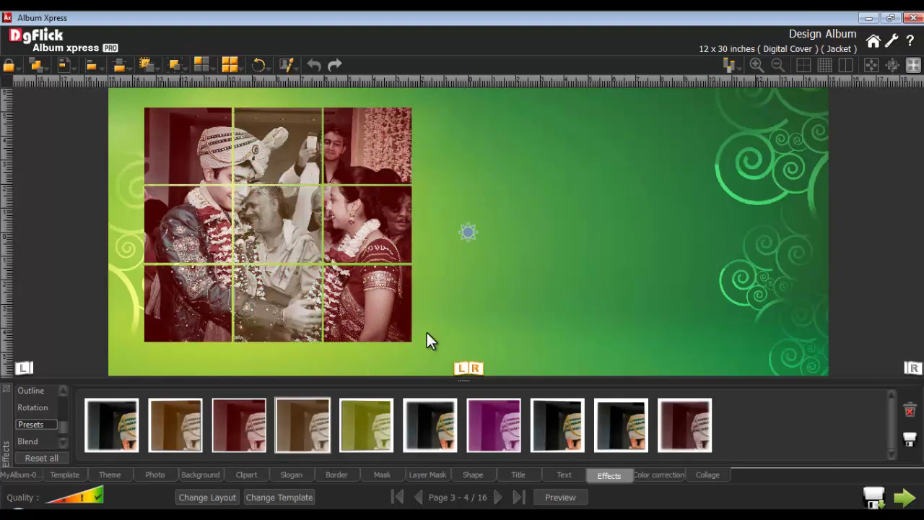
- Add the photo of the couple before the orange curtain and enlarge it to about 17.2 x 11.8 inches beside the split photo
{"action": "left_click", "coordinate": [159, 475]}
{"action": "left_click_drag", "start_coordinate": [190, 436], "coordinate": [741, 193]}
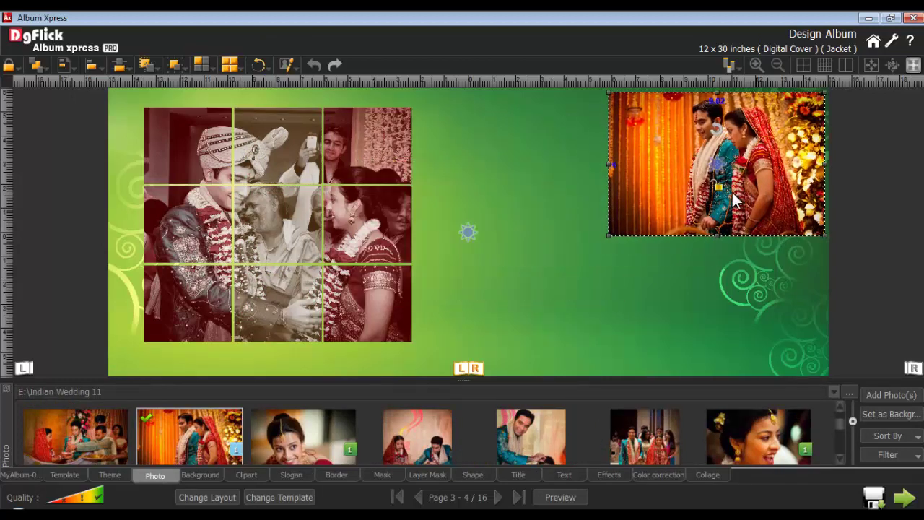
{"action": "left_click_drag", "start_coordinate": [610, 237], "coordinate": [364, 407]}
{"action": "mouse_move", "coordinate": [401, 231]}
{"action": "left_mouse_down"}
{"action": "mouse_move", "coordinate": [425, 231]}
{"action": "mouse_move", "coordinate": [416, 231]}
{"action": "left_mouse_up"}
- Apply the green Colorize effect to the large couple photo
{"action": "left_click", "coordinate": [608, 474]}
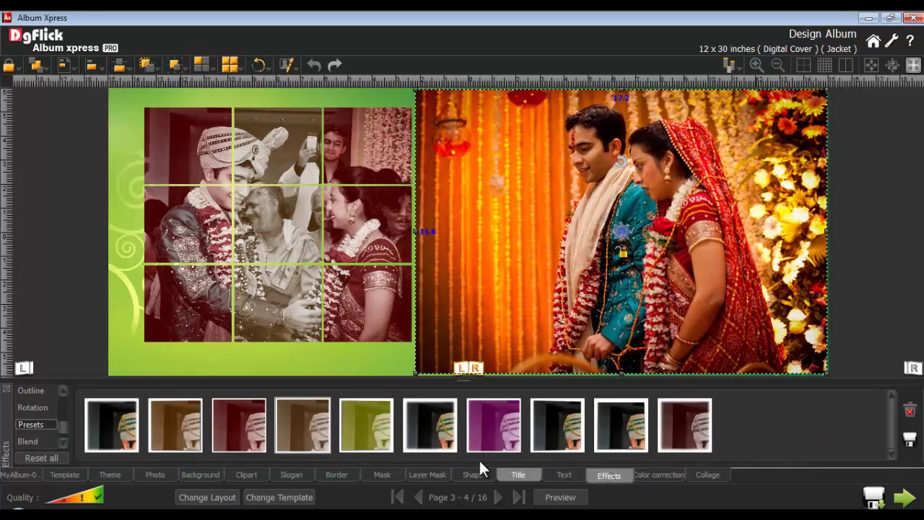
{"action": "left_click_drag", "start_coordinate": [68, 427], "coordinate": [63, 403]}
{"action": "left_click", "coordinate": [44, 388]}
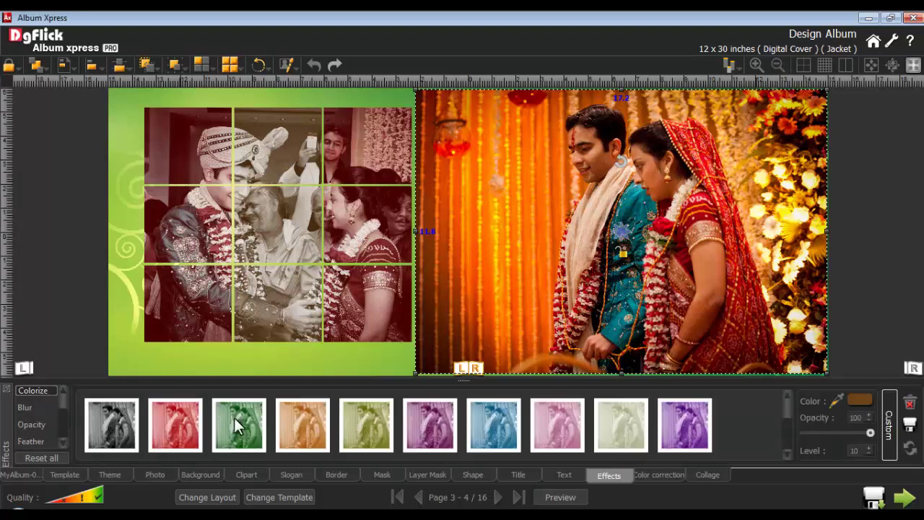
{"action": "left_click", "coordinate": [243, 428]}
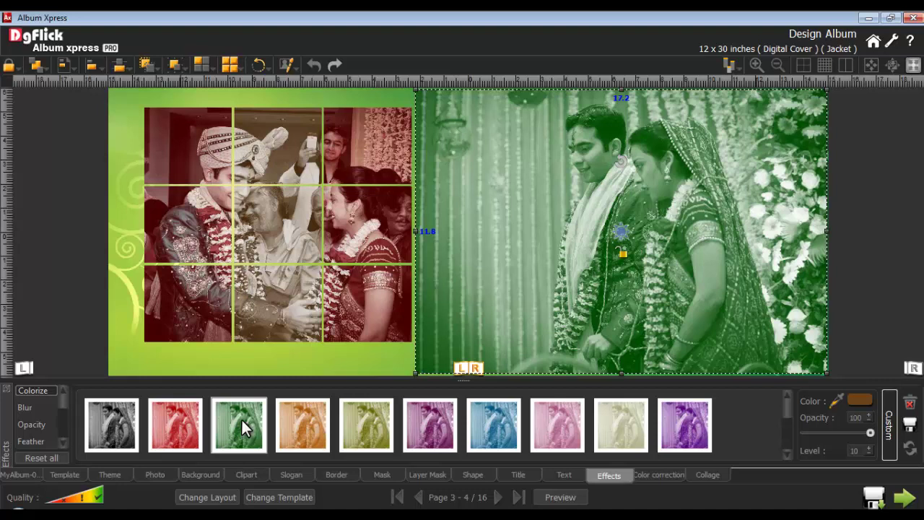
- Apply the soft-edged rectangular mask from the Simple category to the large couple photo
{"action": "left_click", "coordinate": [383, 475]}
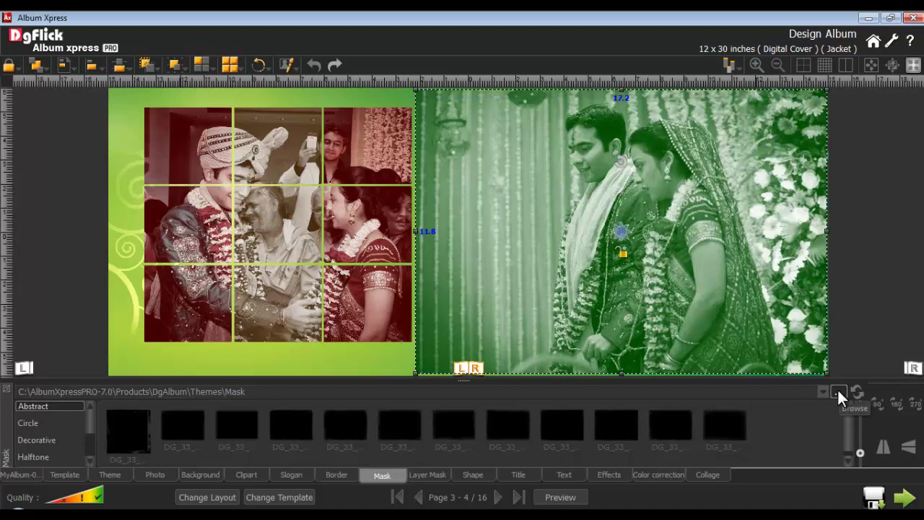
{"action": "left_click_drag", "start_coordinate": [860, 444], "coordinate": [860, 441]}
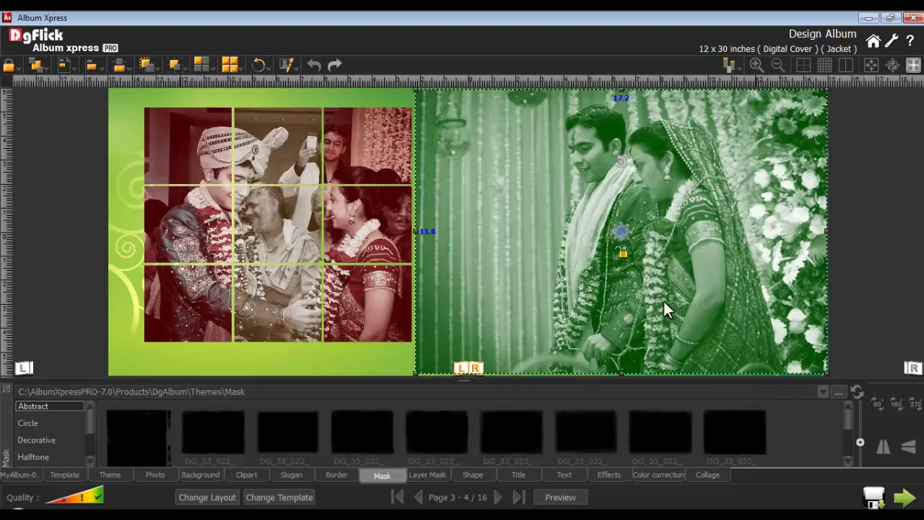
{"action": "scroll", "coordinate": [88, 439], "scroll_direction": "down", "scroll_amount": 2}
{"action": "left_click", "coordinate": [42, 439]}
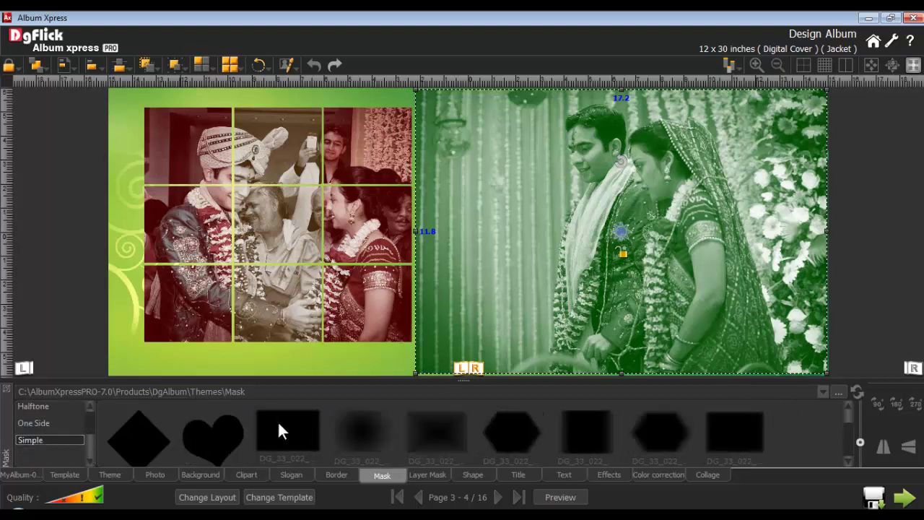
{"action": "left_click", "coordinate": [727, 427]}
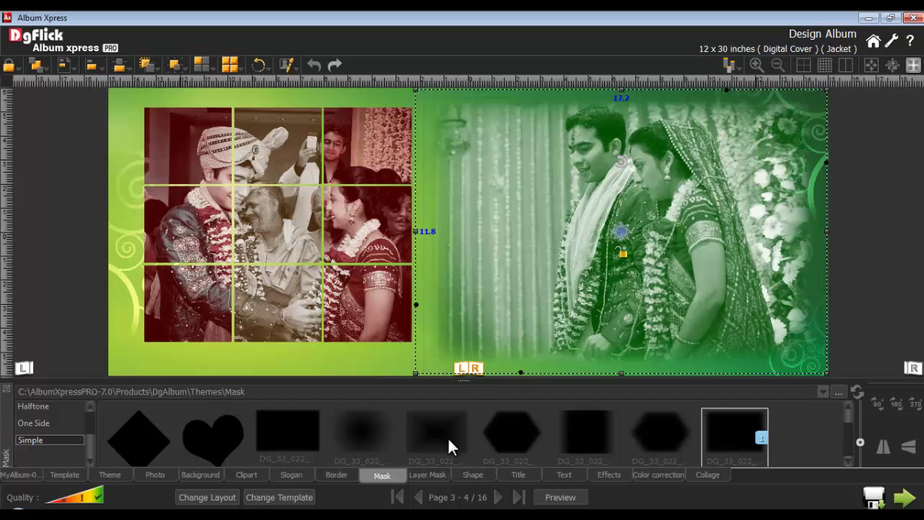
- Choose the ornate wheel-shaped Layer Mask brush and set its size to 1001, opacity to 56 and flow to 39
{"action": "left_click", "coordinate": [436, 477]}
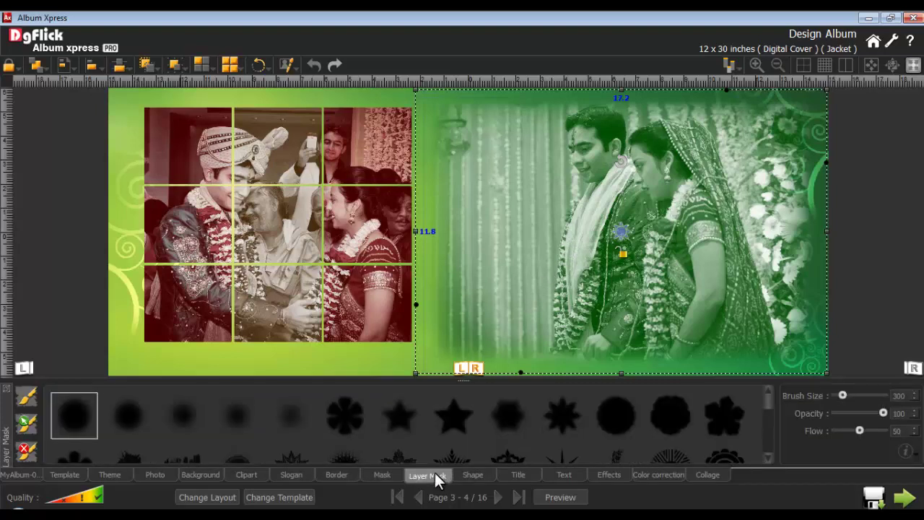
{"action": "left_click_drag", "start_coordinate": [767, 398], "coordinate": [768, 407]}
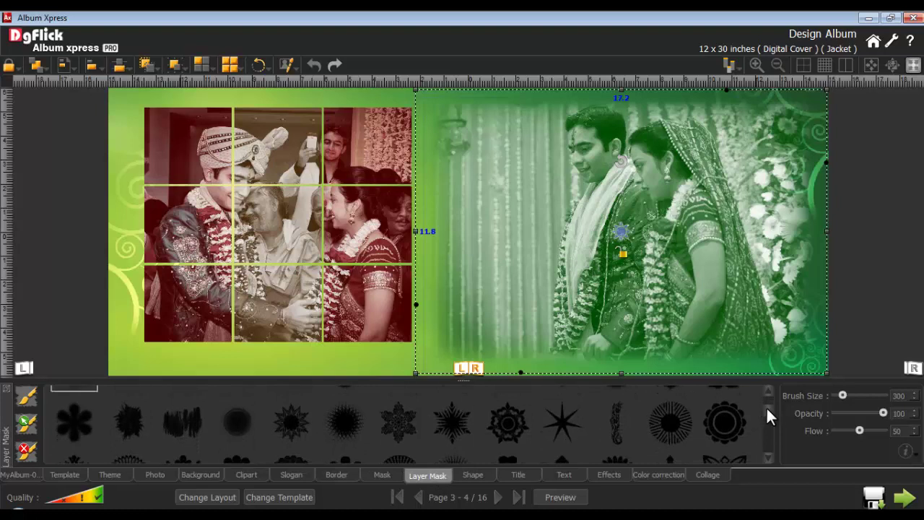
{"action": "left_click", "coordinate": [508, 425]}
{"action": "mouse_move", "coordinate": [838, 396]}
{"action": "left_mouse_down"}
{"action": "mouse_move", "coordinate": [858, 396]}
{"action": "mouse_move", "coordinate": [853, 432]}
{"action": "left_mouse_up"}
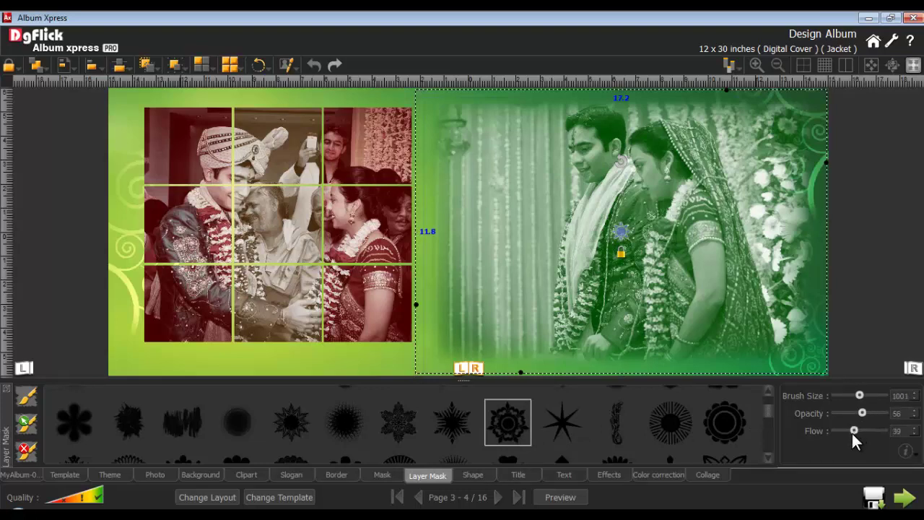
- Try one stamp of the ornate brush on the curtain beside the groom and restore the erased area
{"action": "left_click", "coordinate": [509, 229]}
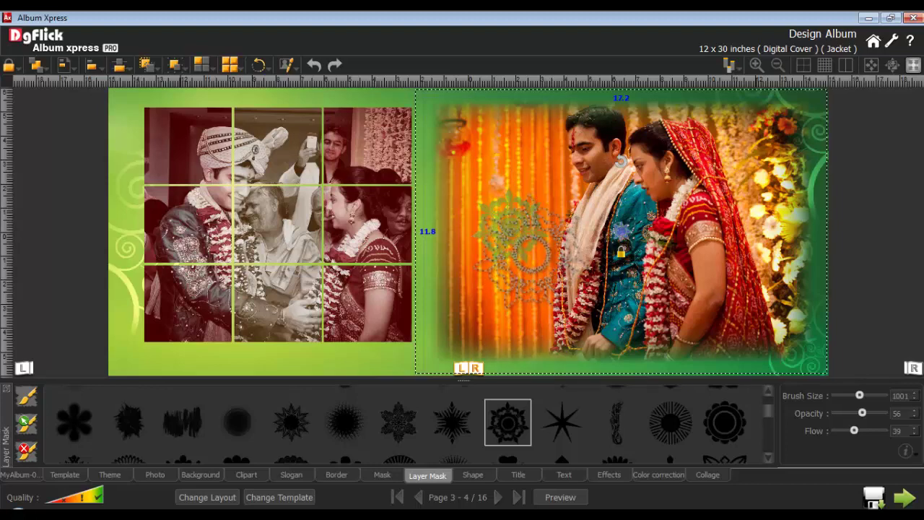
{"action": "key", "text": "ctrl"}
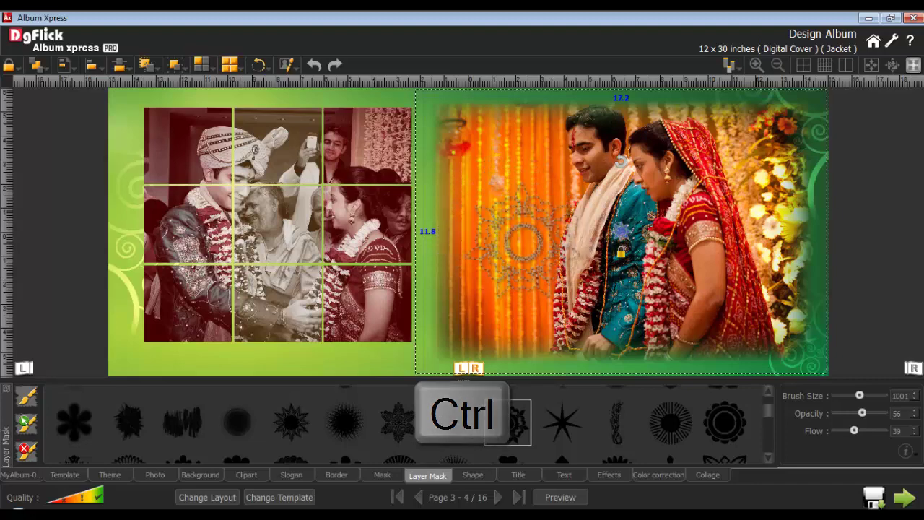
{"action": "left_click", "coordinate": [519, 240]}
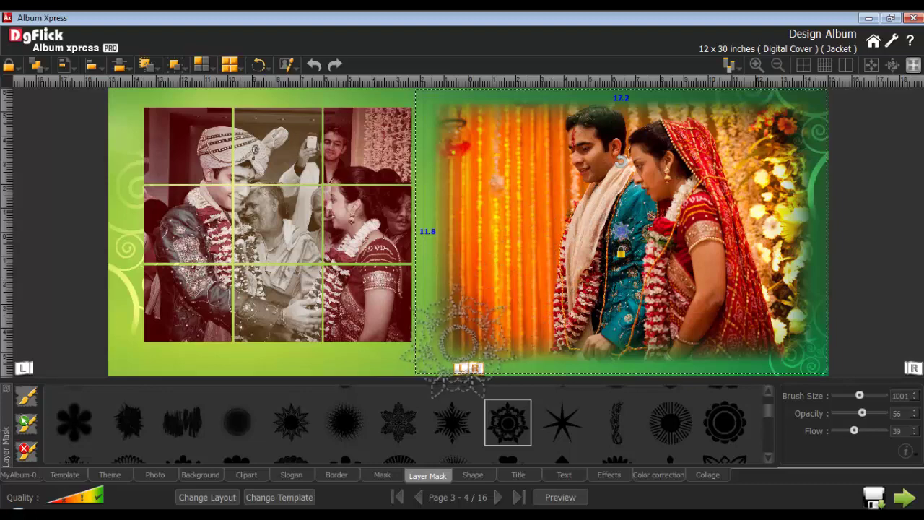
- Brush the ornate pattern along the couple photo's bottom and left edges and apply the layer mask
{"action": "left_click_drag", "start_coordinate": [449, 341], "coordinate": [589, 354]}
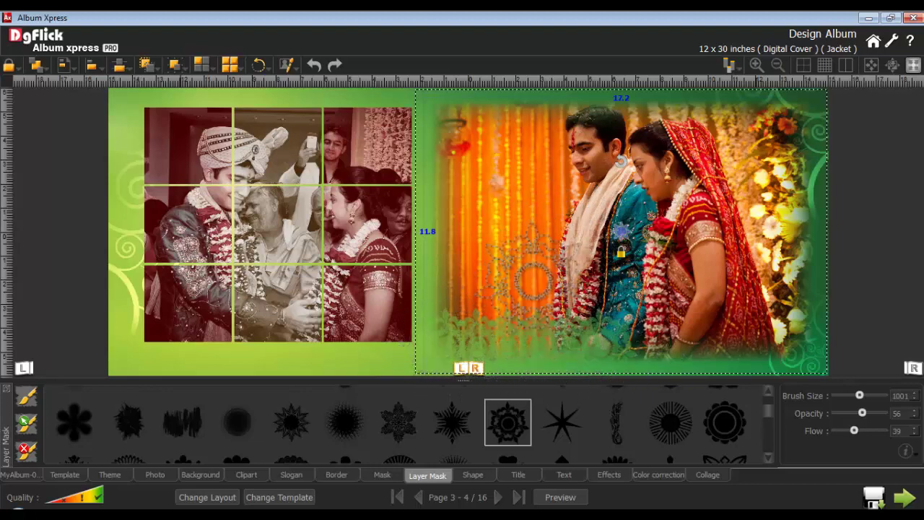
{"action": "left_click_drag", "start_coordinate": [432, 126], "coordinate": [431, 301]}
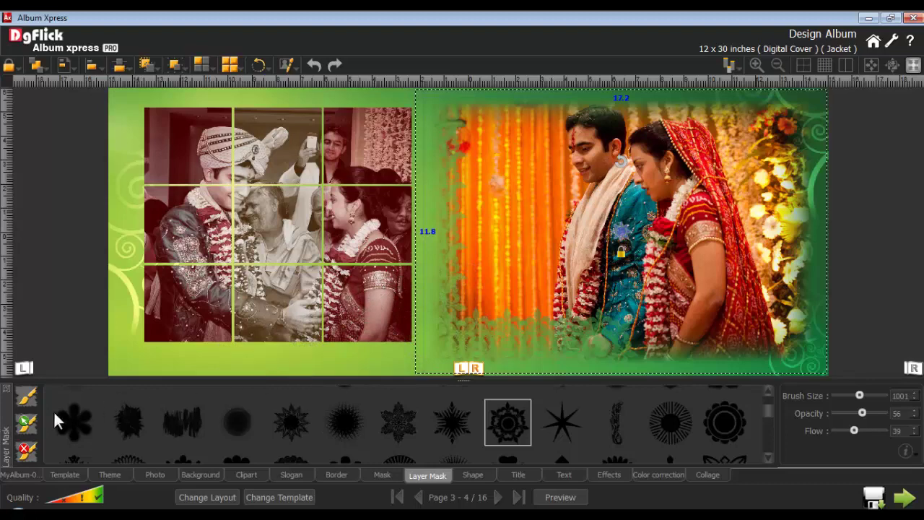
{"action": "left_click", "coordinate": [21, 426]}
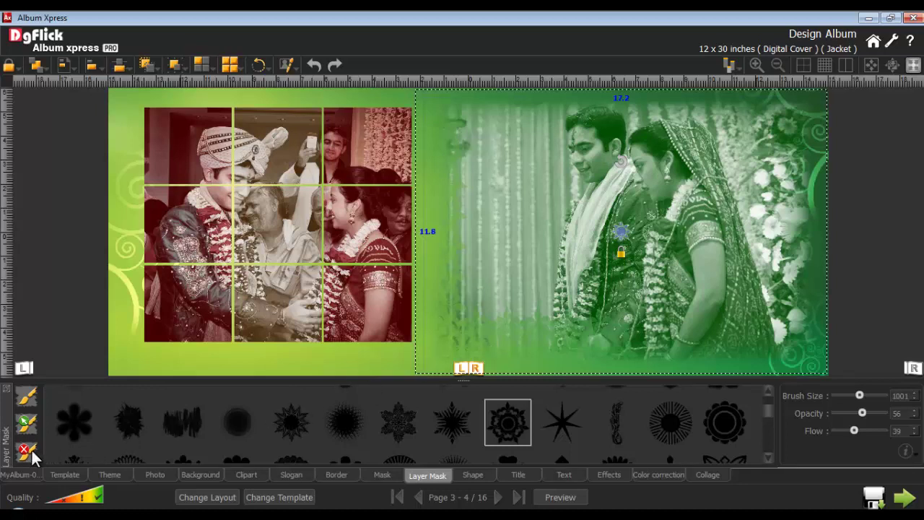
- Go to pages 5-6 and apply the pink five-photo template from the Panoramic_05 Photo category to the right page only
{"action": "left_click", "coordinate": [498, 497]}
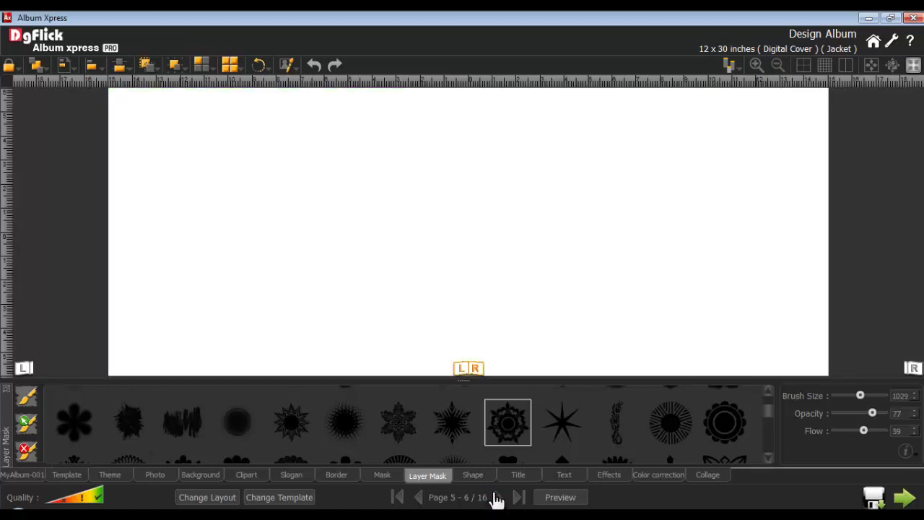
{"action": "left_click", "coordinate": [66, 477]}
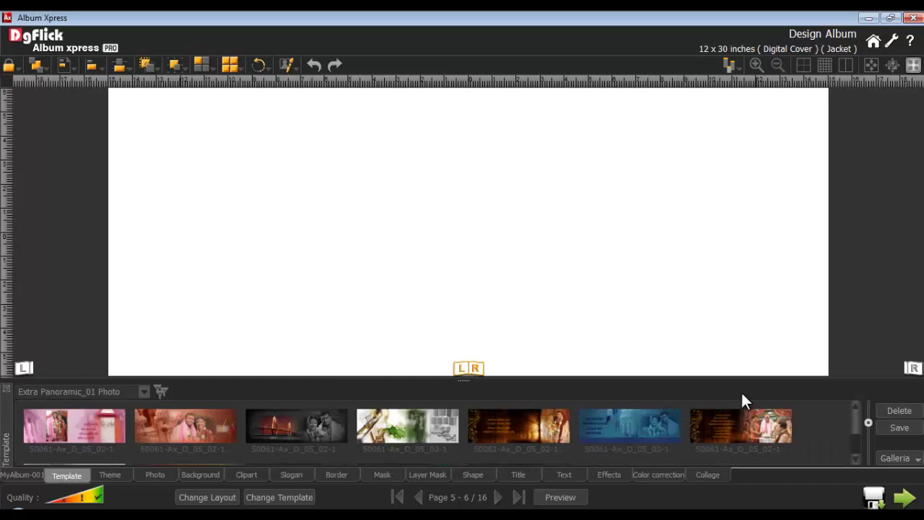
{"action": "left_click", "coordinate": [912, 370]}
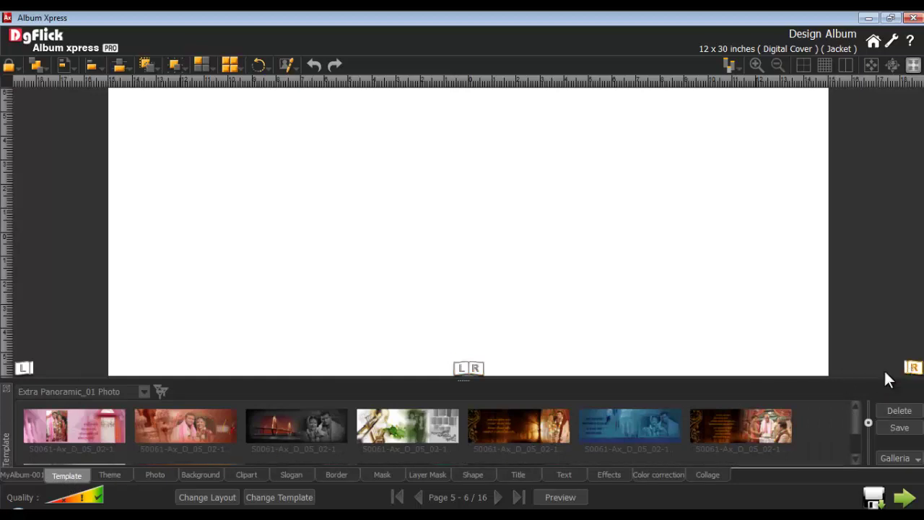
{"action": "left_click", "coordinate": [144, 392]}
{"action": "left_click", "coordinate": [98, 442]}
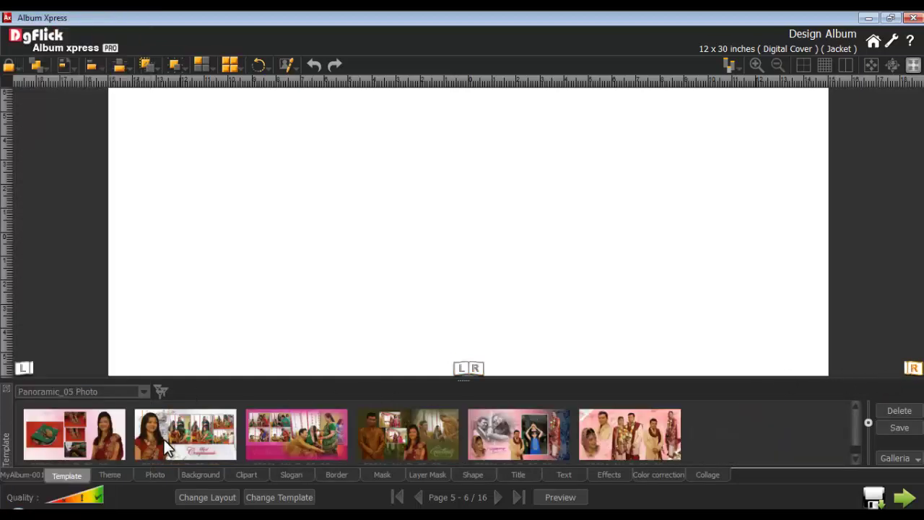
{"action": "left_click", "coordinate": [294, 438]}
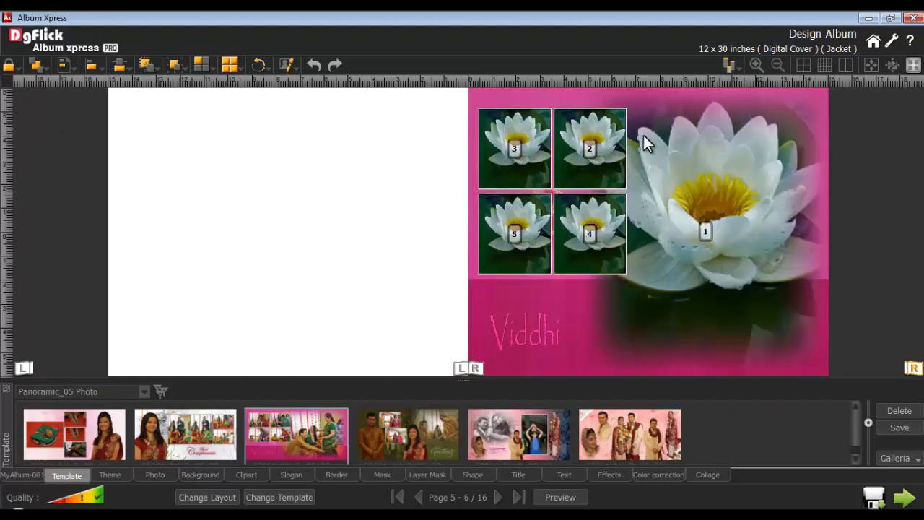
- Flip the spread horizontally and apply the same pink five-photo template to the blank right page
{"action": "right_click", "coordinate": [634, 92]}
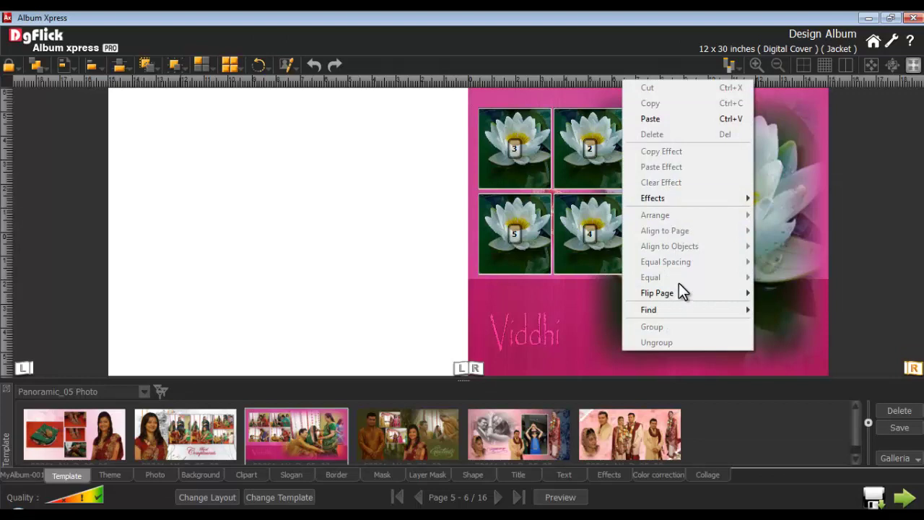
{"action": "mouse_move", "coordinate": [677, 296]}
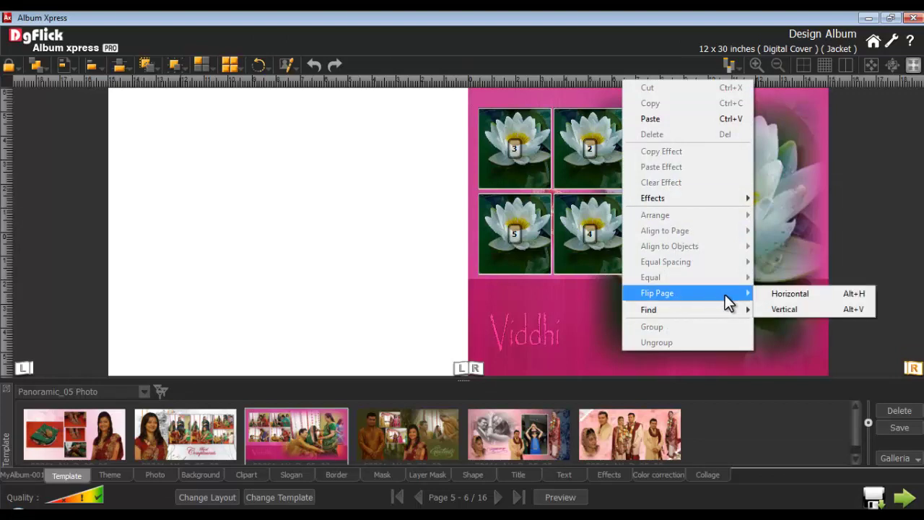
{"action": "left_click", "coordinate": [792, 296]}
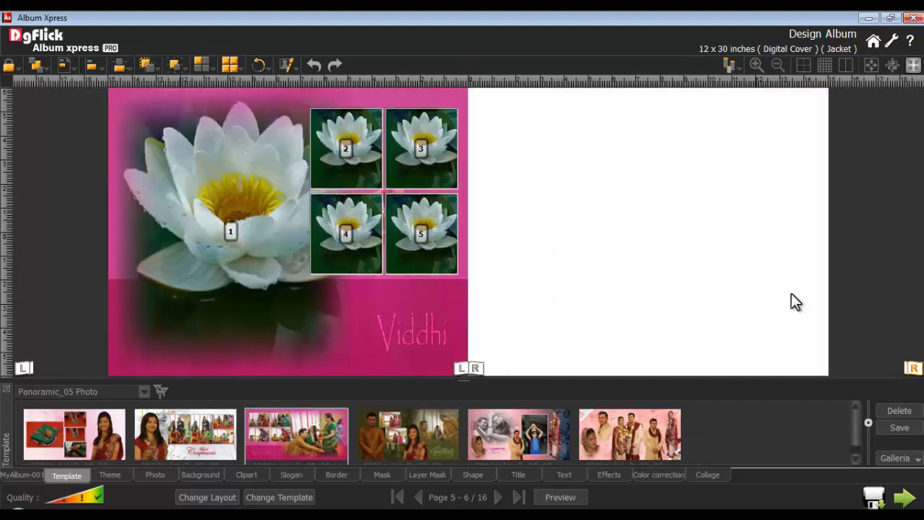
{"action": "left_click_drag", "start_coordinate": [313, 434], "coordinate": [637, 238]}
- Fill the left page's large placeholder with the ritual photo of the seated couple and shift the picture inside its frame to show the bride
{"action": "left_click", "coordinate": [156, 475]}
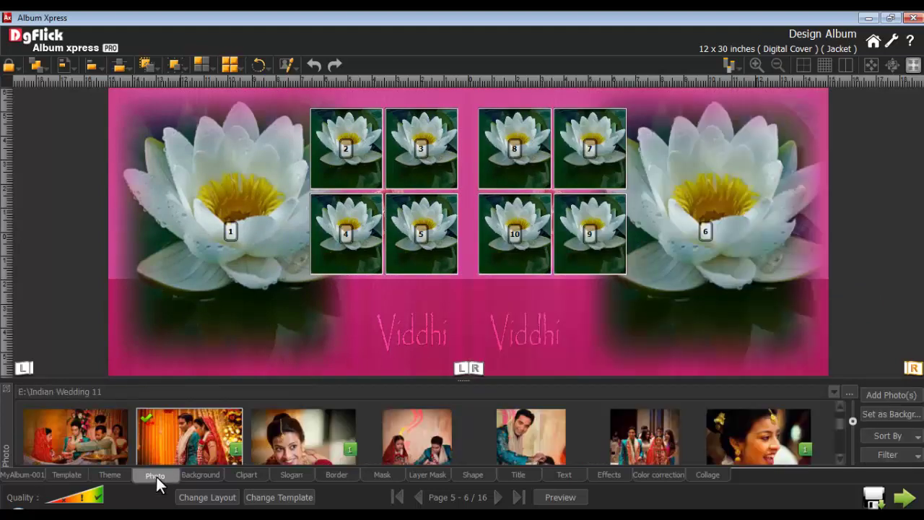
{"action": "left_click", "coordinate": [202, 263]}
{"action": "double_click", "coordinate": [99, 409]}
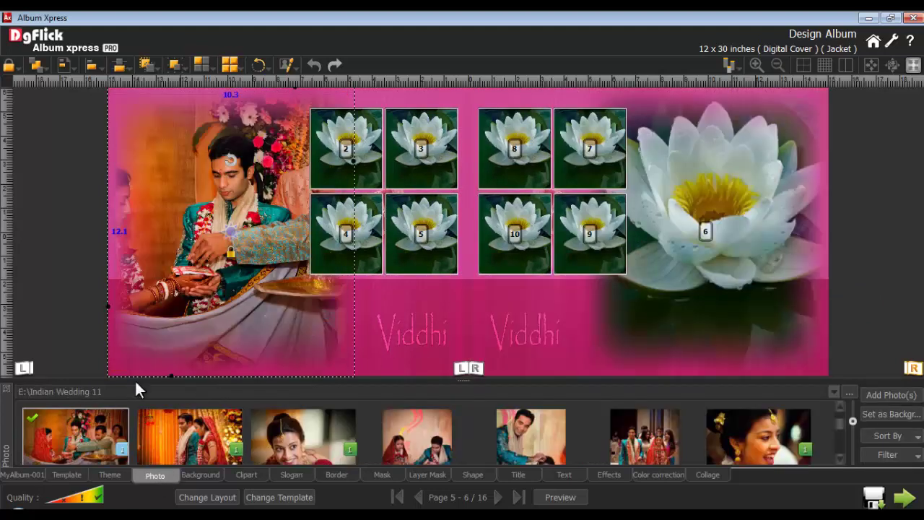
{"action": "left_click_drag", "start_coordinate": [230, 232], "coordinate": [269, 230]}
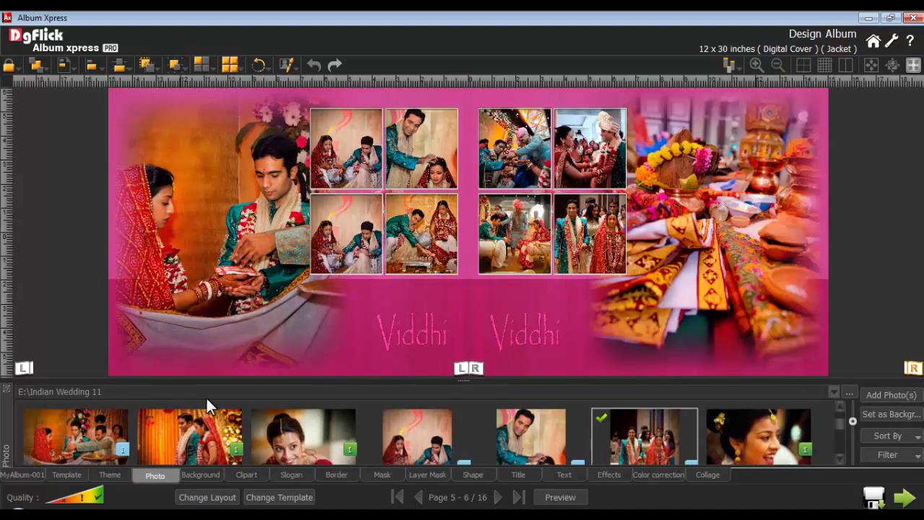
- Review the album's page overview and filter the wedding photos by Used and Un Used before returning to All
{"action": "left_click", "coordinate": [22, 476]}
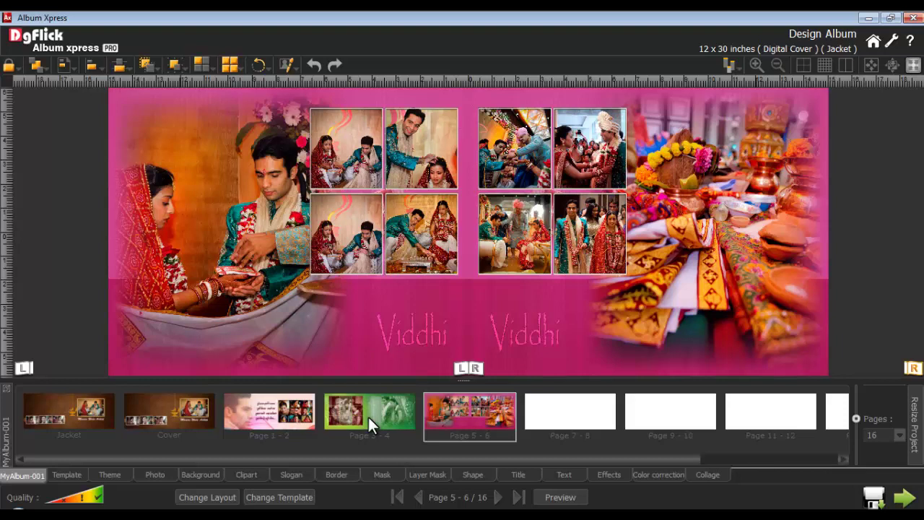
{"action": "left_click", "coordinate": [155, 474]}
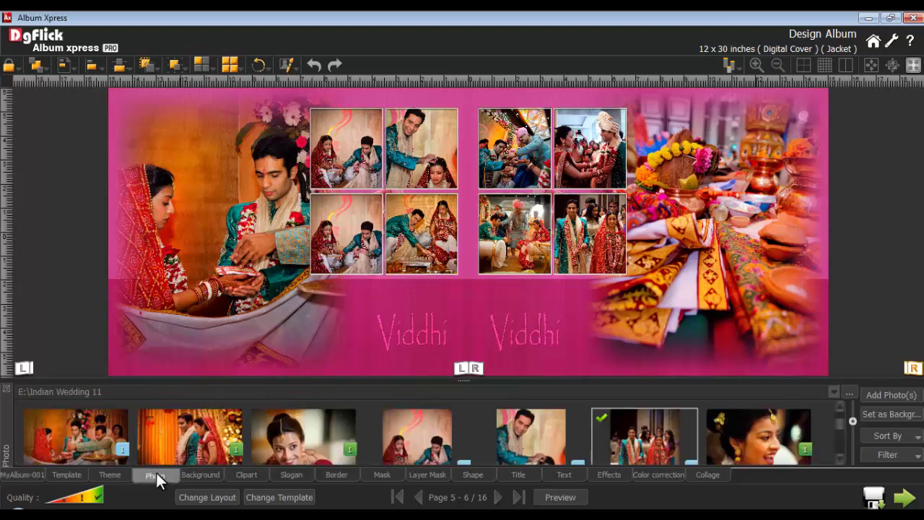
{"action": "left_click", "coordinate": [888, 455]}
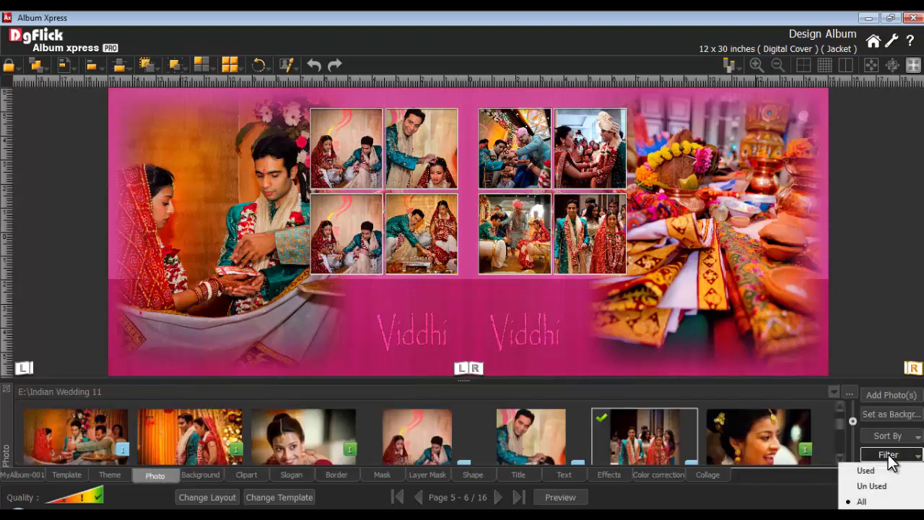
{"action": "left_click", "coordinate": [865, 471]}
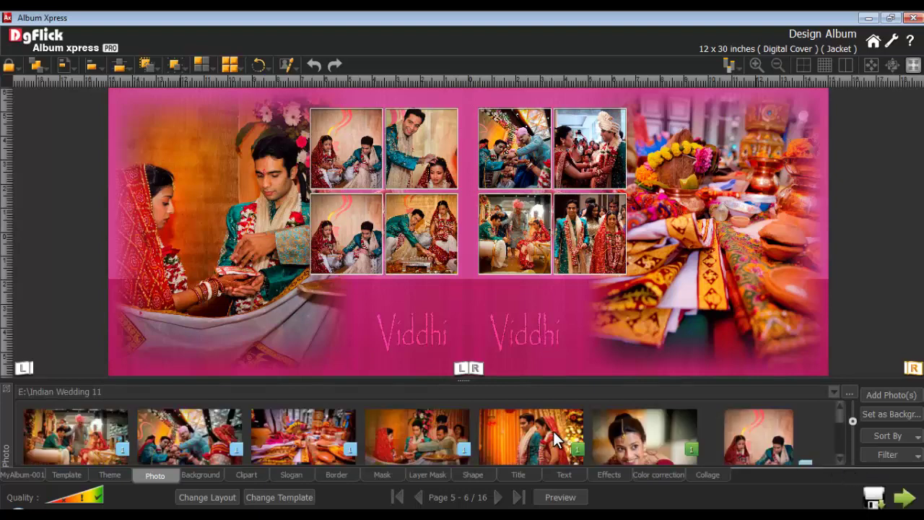
{"action": "left_click", "coordinate": [890, 461]}
{"action": "left_click", "coordinate": [871, 489]}
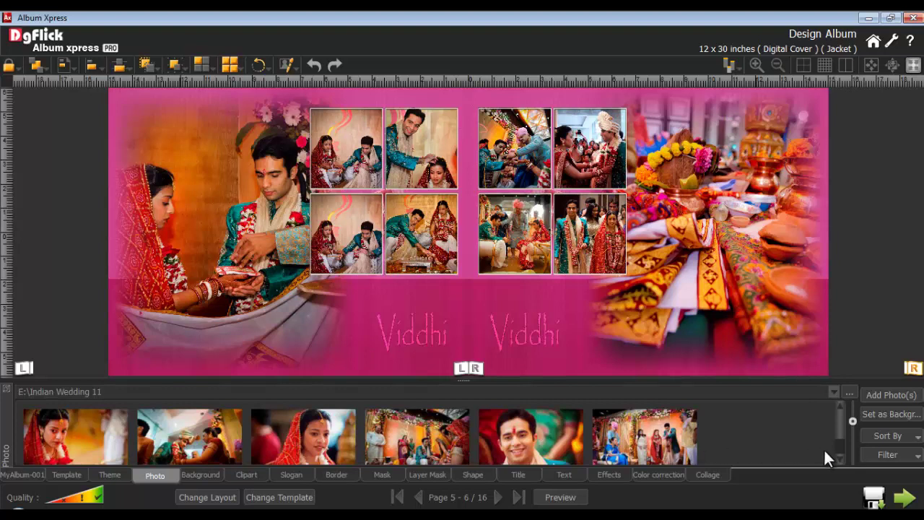
{"action": "left_click", "coordinate": [886, 455]}
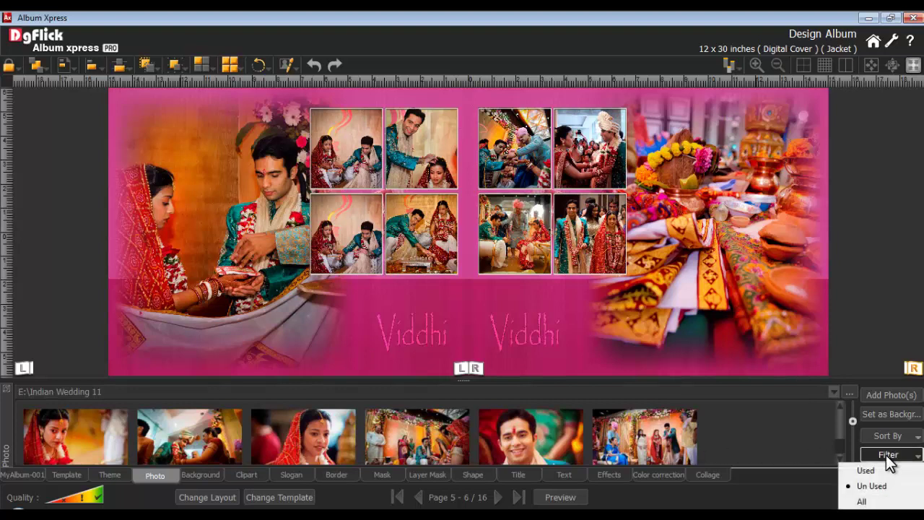
{"action": "left_click", "coordinate": [862, 501]}
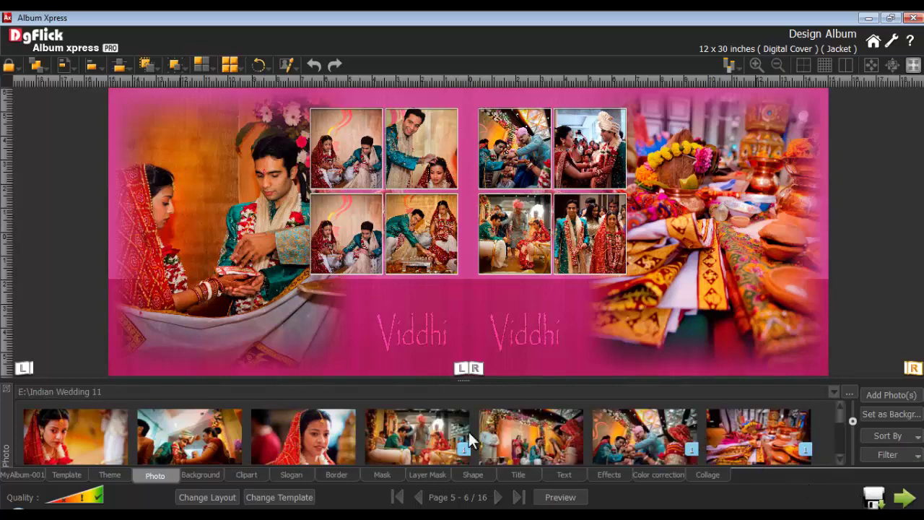
- Increase the album's page count to 20 and check the added blank spread at the end
{"action": "left_click", "coordinate": [26, 475]}
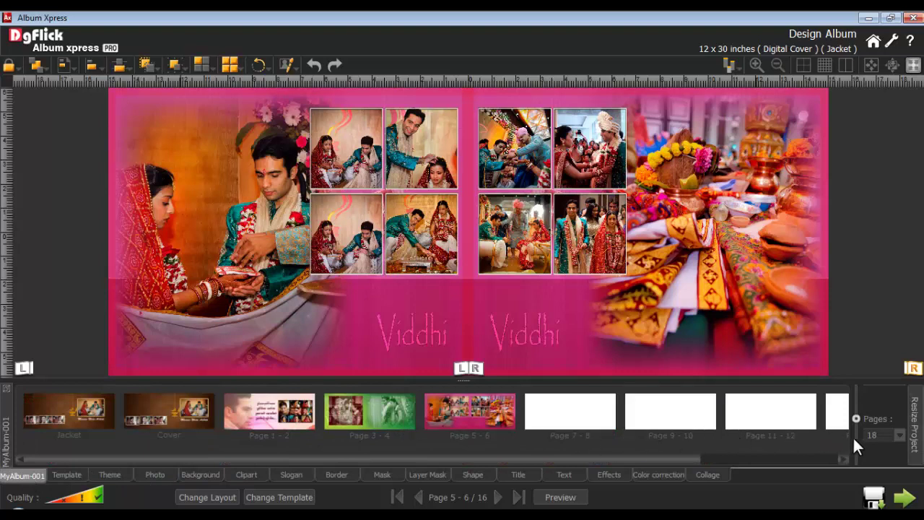
{"action": "left_click", "coordinate": [898, 436]}
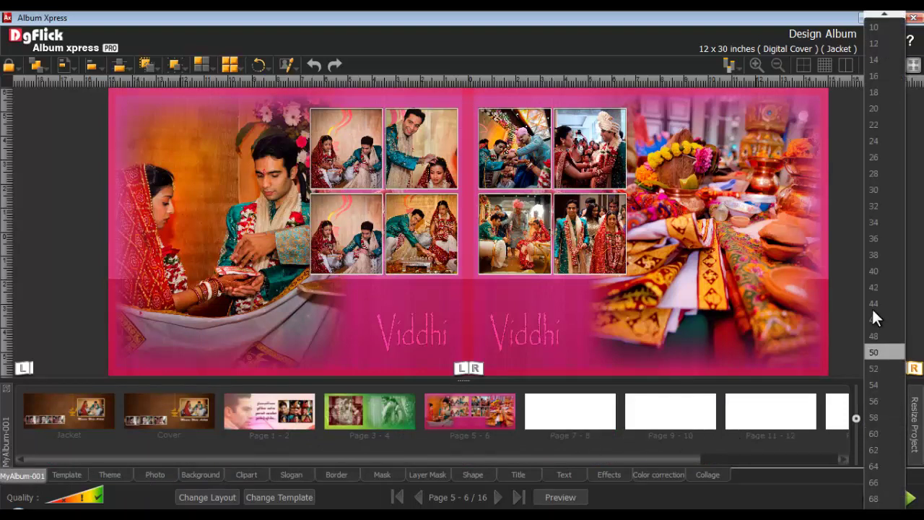
{"action": "left_click", "coordinate": [873, 109]}
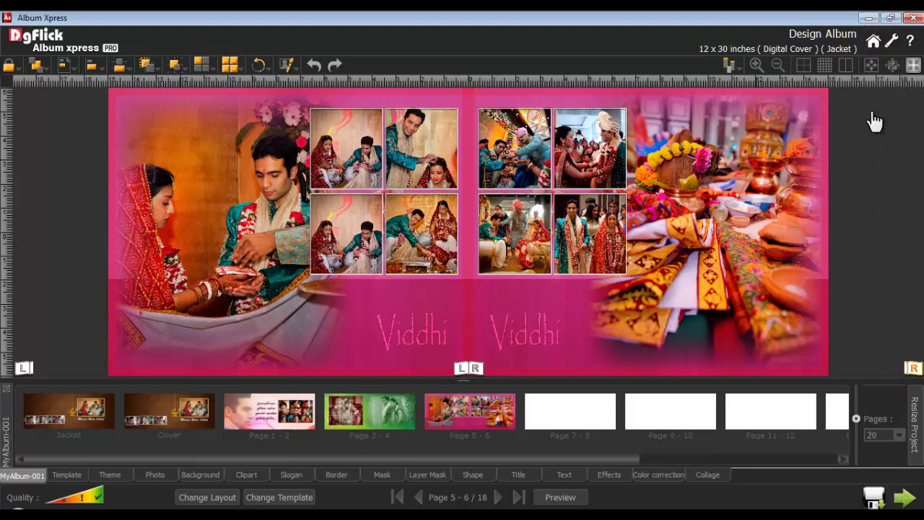
{"action": "left_click_drag", "start_coordinate": [631, 456], "coordinate": [832, 456]}
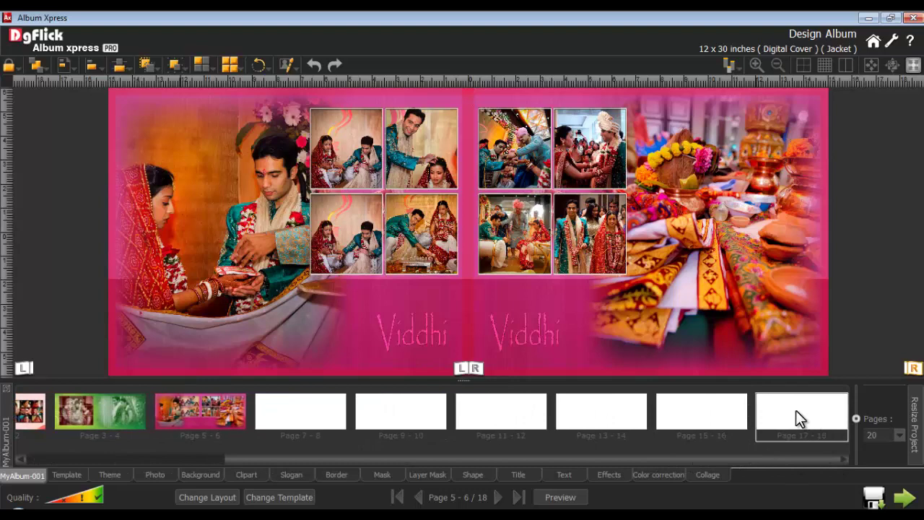
- Reduce the album's page count to 18 and confirm the removal of the last spread
{"action": "left_click", "coordinate": [899, 435]}
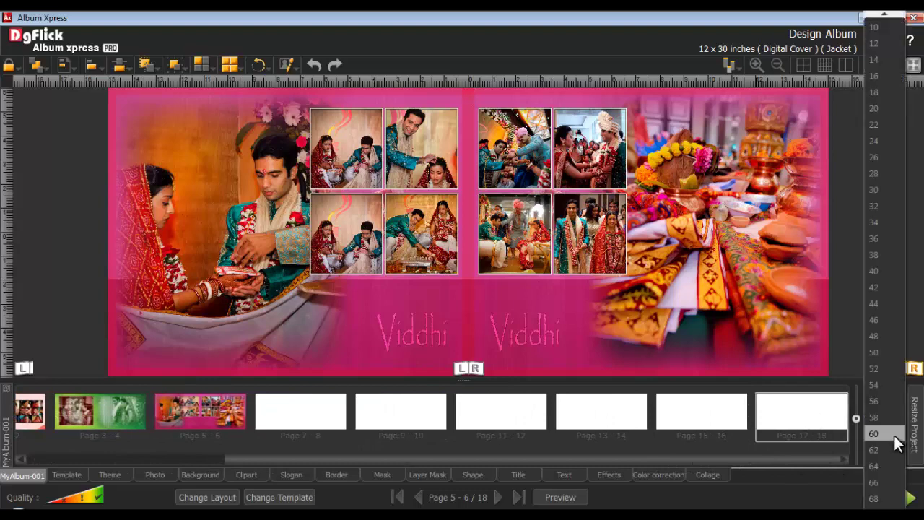
{"action": "left_click", "coordinate": [880, 93]}
{"action": "left_click", "coordinate": [486, 283]}
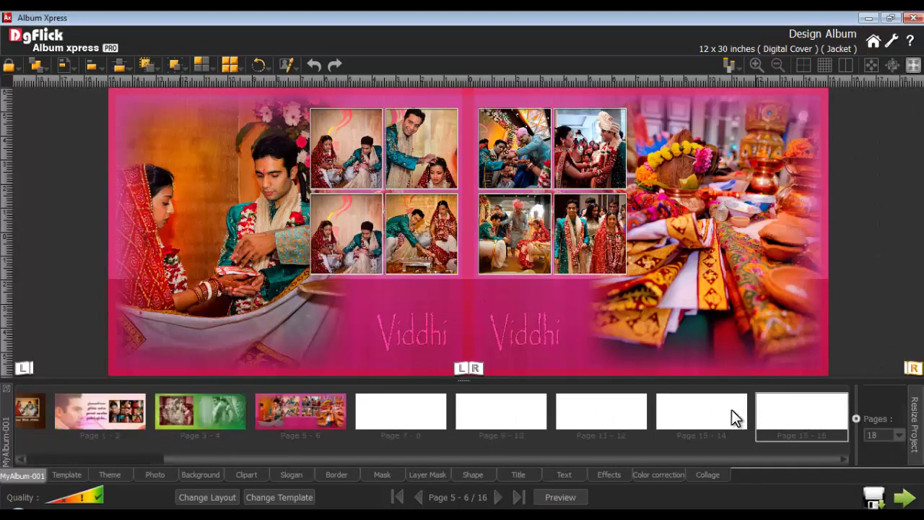